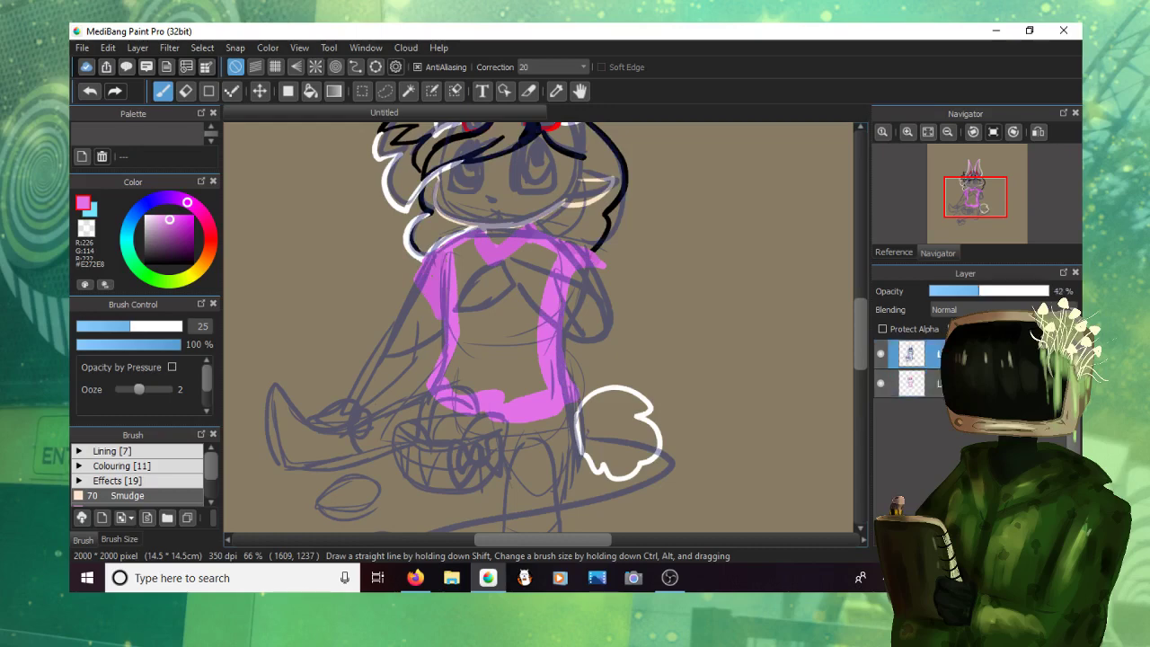
Step: Set the sketch layer's opacity to 24 % and change its blending mode, leaving the coloured-outline layer below active
{"action": "left_click", "coordinate": [957, 291]}
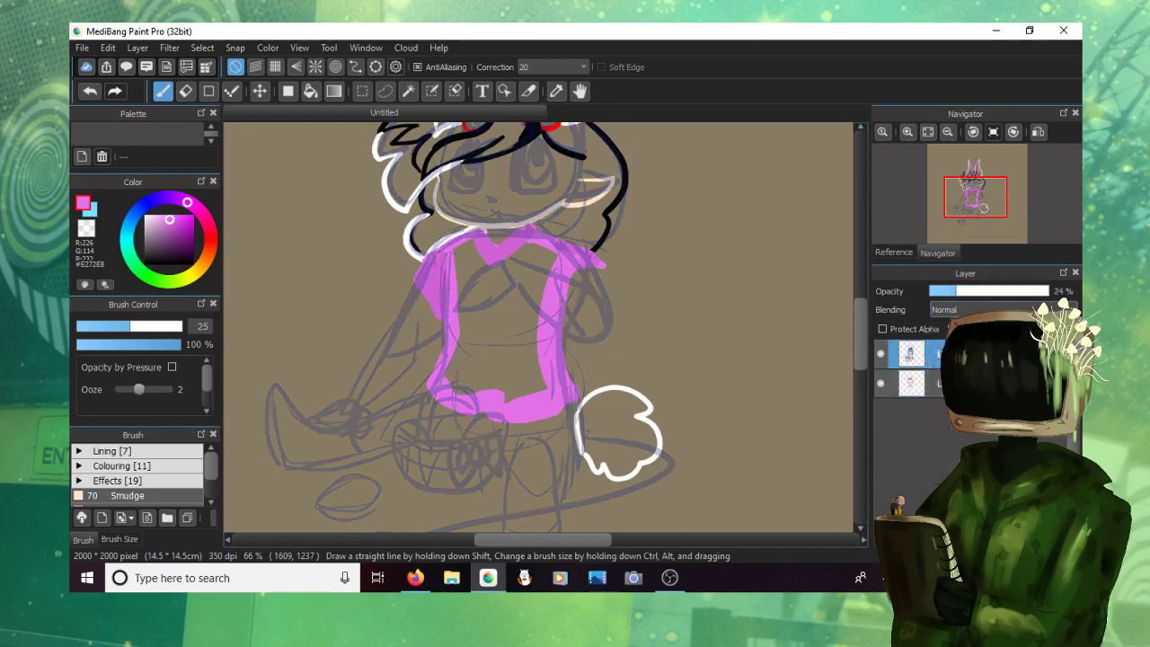
{"action": "left_click", "coordinate": [988, 310]}
{"action": "left_click", "coordinate": [970, 327]}
{"action": "left_click", "coordinate": [916, 384]}
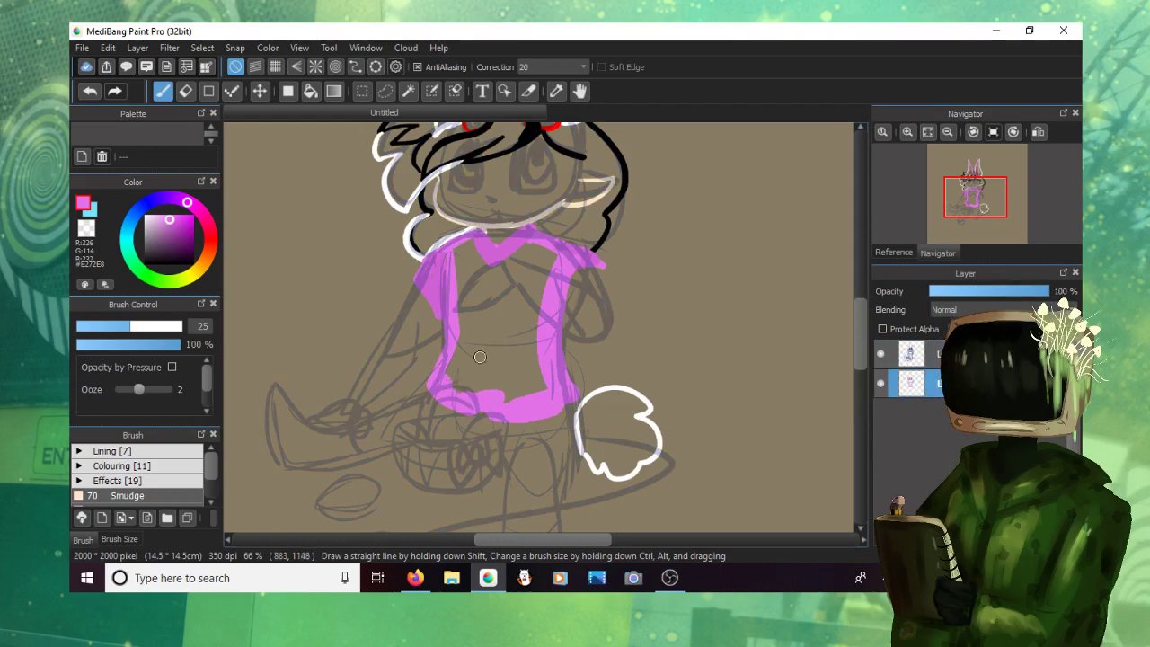
Step: Outline both trouser legs down to the cuffs over the sketch in very dark purple #322D33
{"action": "left_click", "coordinate": [149, 256]}
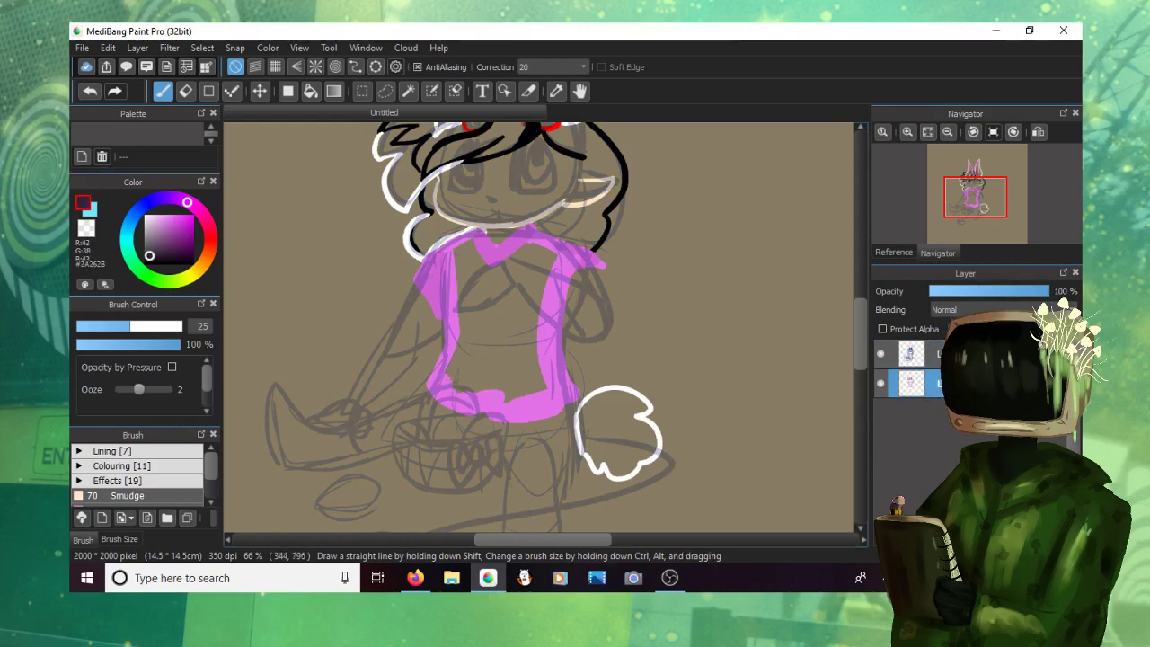
{"action": "left_click_drag", "start_coordinate": [149, 256], "coordinate": [149, 254]}
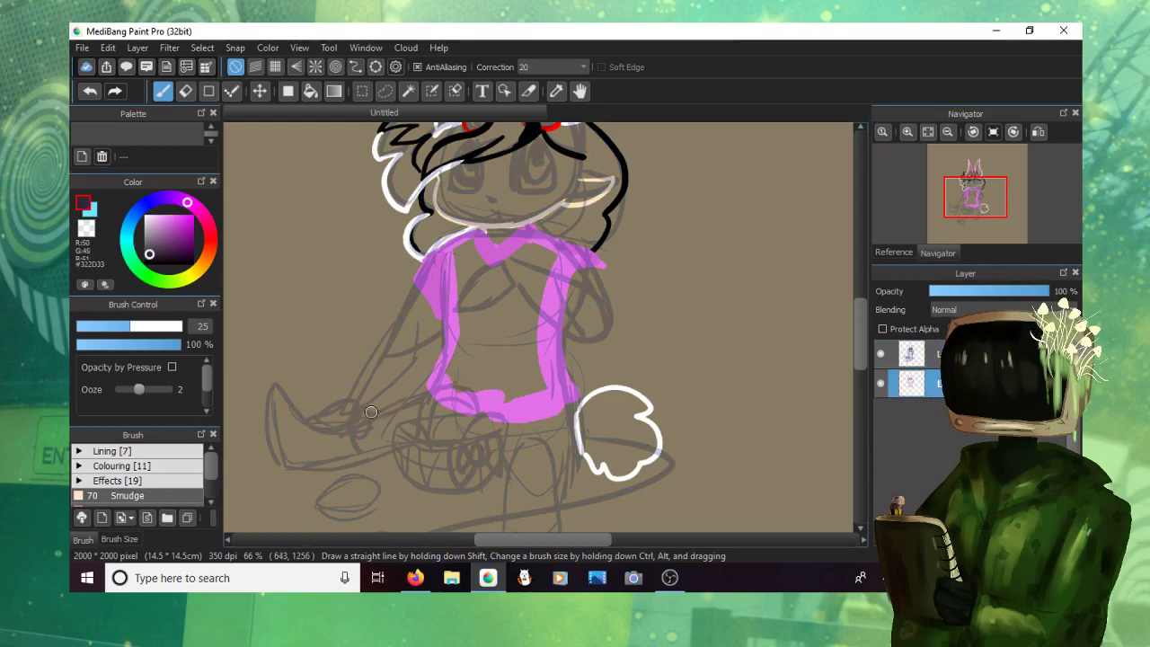
{"action": "mouse_move", "coordinate": [350, 417]}
{"action": "left_mouse_down"}
{"action": "mouse_move", "coordinate": [411, 395]}
{"action": "mouse_move", "coordinate": [431, 402]}
{"action": "left_mouse_up"}
{"action": "mouse_move", "coordinate": [362, 466]}
{"action": "left_mouse_down"}
{"action": "mouse_move", "coordinate": [466, 439]}
{"action": "mouse_move", "coordinate": [468, 413]}
{"action": "mouse_move", "coordinate": [469, 442]}
{"action": "mouse_move", "coordinate": [487, 444]}
{"action": "mouse_move", "coordinate": [495, 424]}
{"action": "mouse_move", "coordinate": [501, 497]}
{"action": "left_mouse_up"}
{"action": "mouse_move", "coordinate": [569, 406]}
{"action": "left_mouse_down"}
{"action": "mouse_move", "coordinate": [583, 434]}
{"action": "mouse_move", "coordinate": [567, 505]}
{"action": "left_mouse_up"}
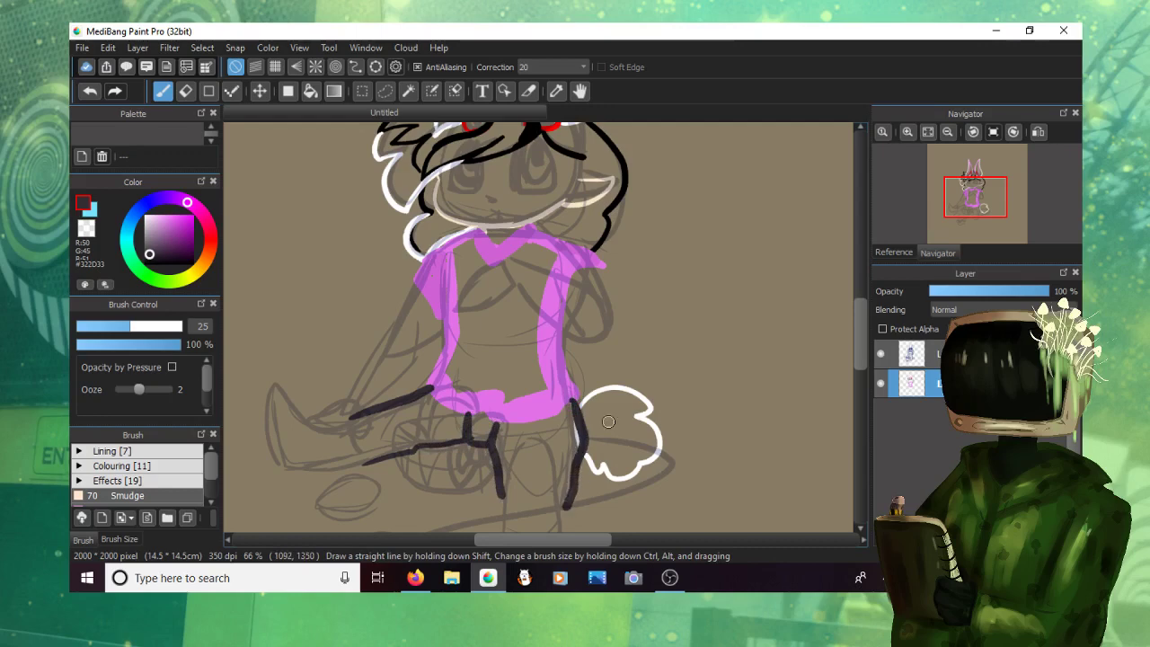
{"action": "left_click_drag", "start_coordinate": [860, 351], "coordinate": [860, 360]}
{"action": "scroll", "coordinate": [575, 395], "scroll_direction": "down", "scroll_amount": 3}
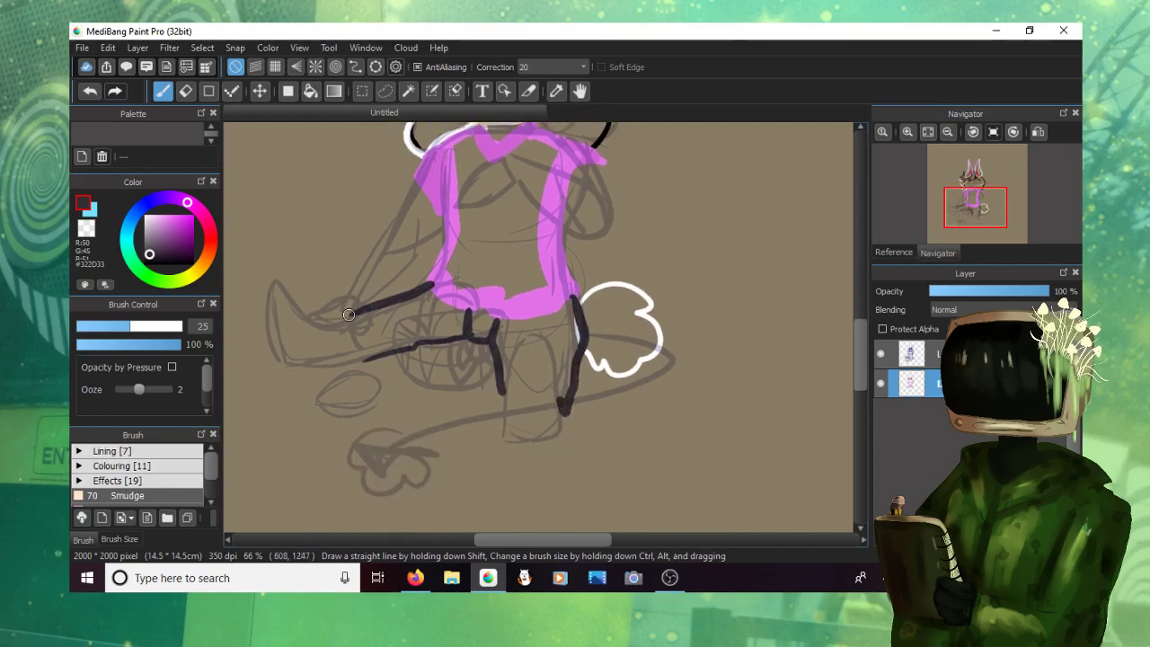
{"action": "mouse_move", "coordinate": [352, 312]}
{"action": "left_mouse_down"}
{"action": "mouse_move", "coordinate": [342, 327]}
{"action": "mouse_move", "coordinate": [352, 352]}
{"action": "mouse_move", "coordinate": [402, 350]}
{"action": "left_mouse_up"}
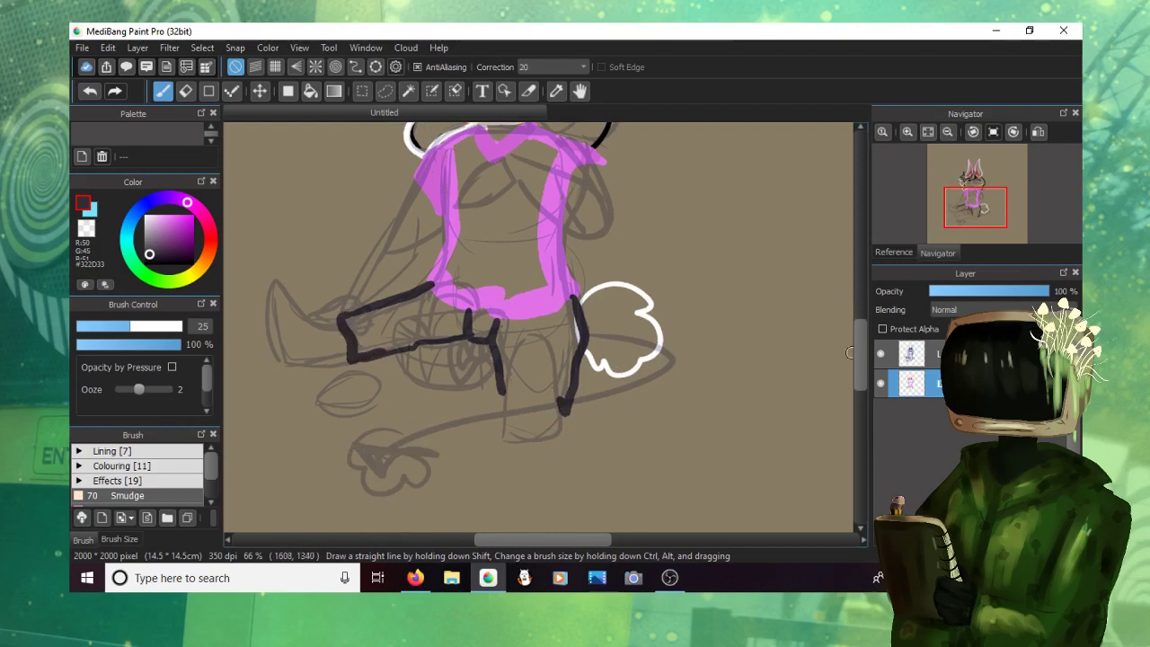
Step: Outline the pointed boot on the character's outstretched leg in pale lilac #CD9FD1
{"action": "scroll", "coordinate": [850, 353], "scroll_direction": "up", "scroll_amount": 2}
{"action": "left_click_drag", "start_coordinate": [149, 255], "coordinate": [155, 223]}
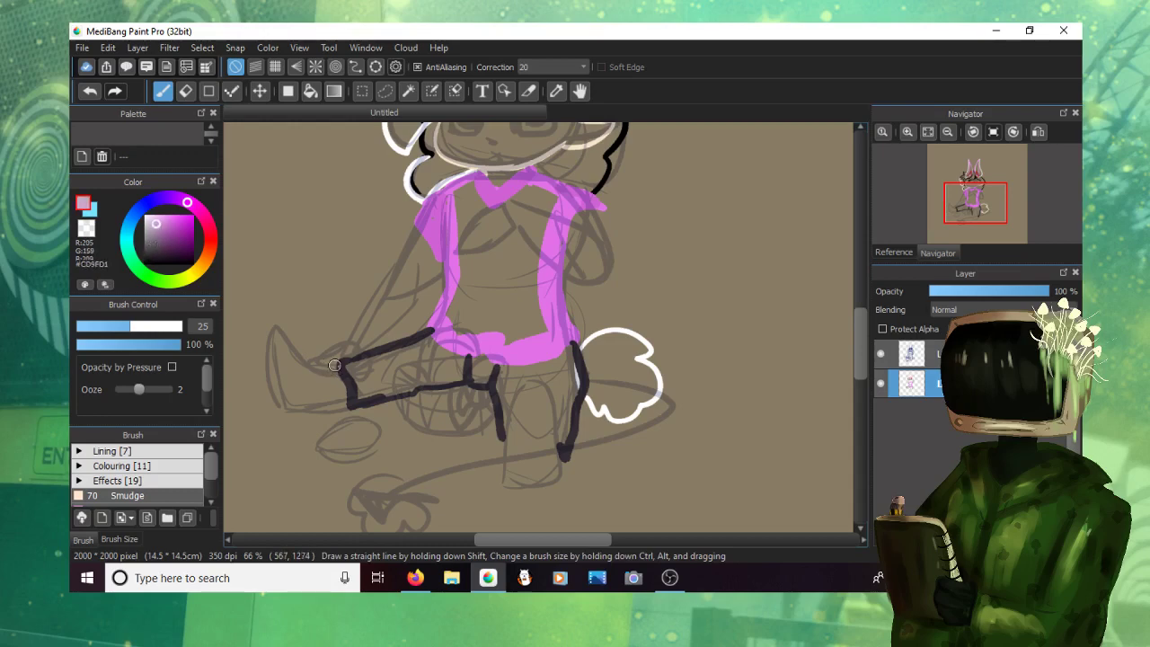
{"action": "mouse_move", "coordinate": [334, 365]}
{"action": "left_mouse_down"}
{"action": "mouse_move", "coordinate": [303, 365]}
{"action": "mouse_move", "coordinate": [276, 330]}
{"action": "mouse_move", "coordinate": [287, 414]}
{"action": "mouse_move", "coordinate": [349, 409]}
{"action": "left_mouse_up"}
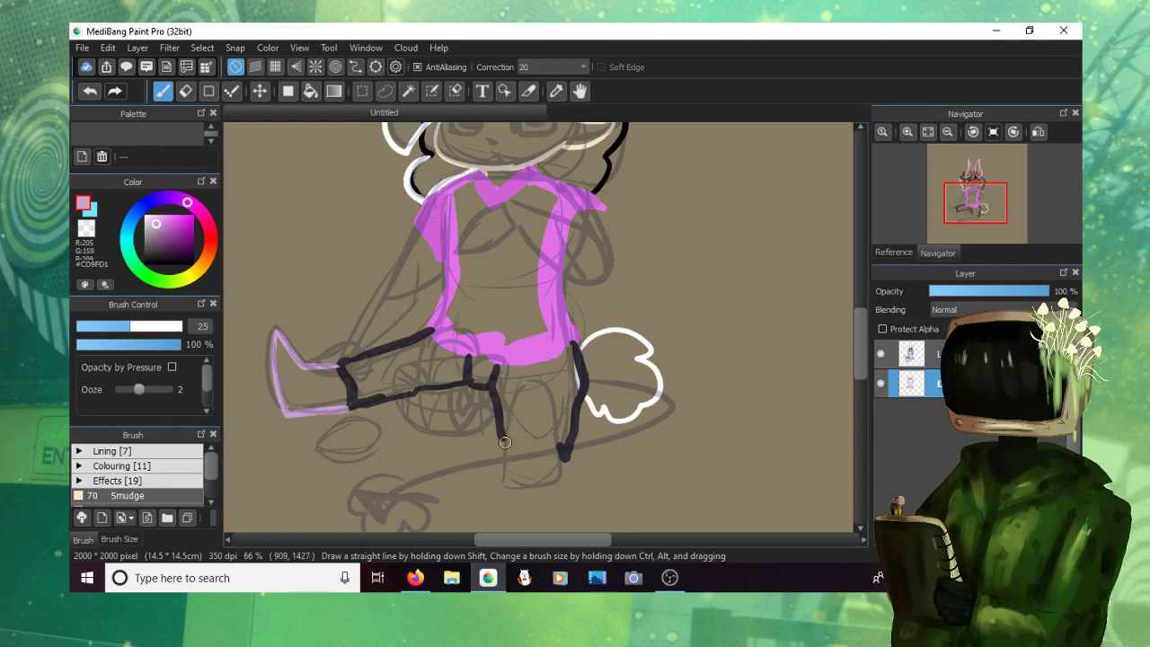
{"action": "left_click_drag", "start_coordinate": [501, 438], "coordinate": [526, 388]}
{"action": "key", "text": "ctrl+z"}
{"action": "mouse_move", "coordinate": [504, 440]}
{"action": "left_mouse_down"}
{"action": "mouse_move", "coordinate": [511, 392]}
{"action": "mouse_move", "coordinate": [551, 403]}
{"action": "mouse_move", "coordinate": [553, 471]}
{"action": "mouse_move", "coordinate": [513, 487]}
{"action": "left_mouse_up"}
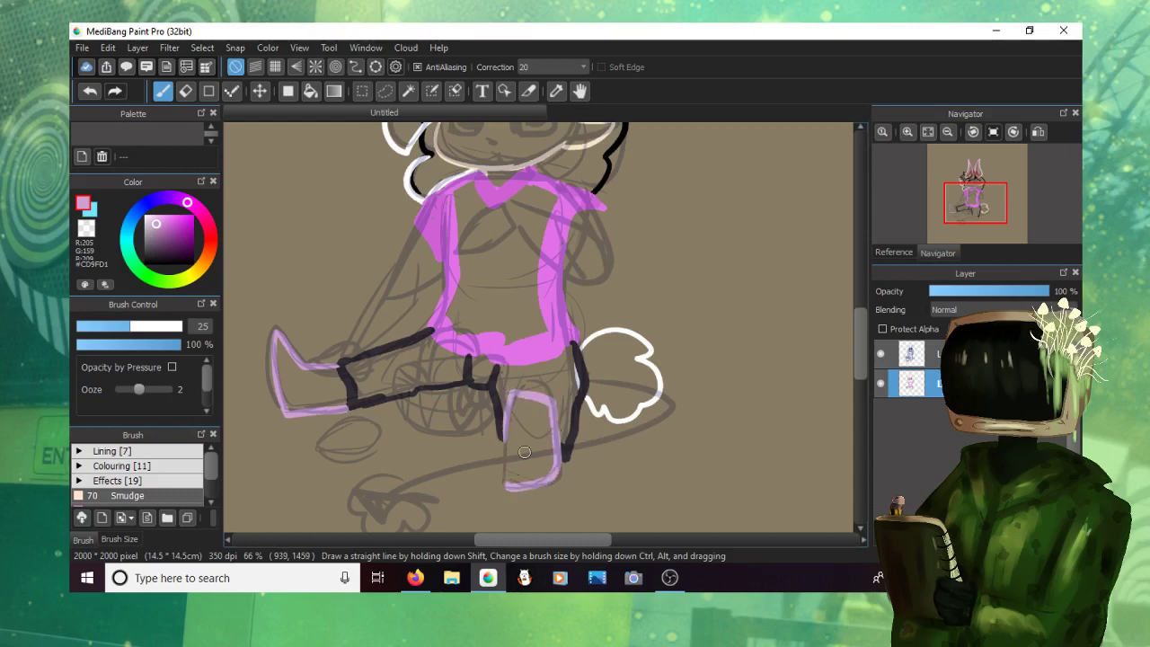
{"action": "key", "text": "ctrl+z"}
{"action": "left_click_drag", "start_coordinate": [502, 440], "coordinate": [528, 397]}
{"action": "key", "text": "ctrl+z"}
{"action": "left_click_drag", "start_coordinate": [502, 439], "coordinate": [527, 388]}
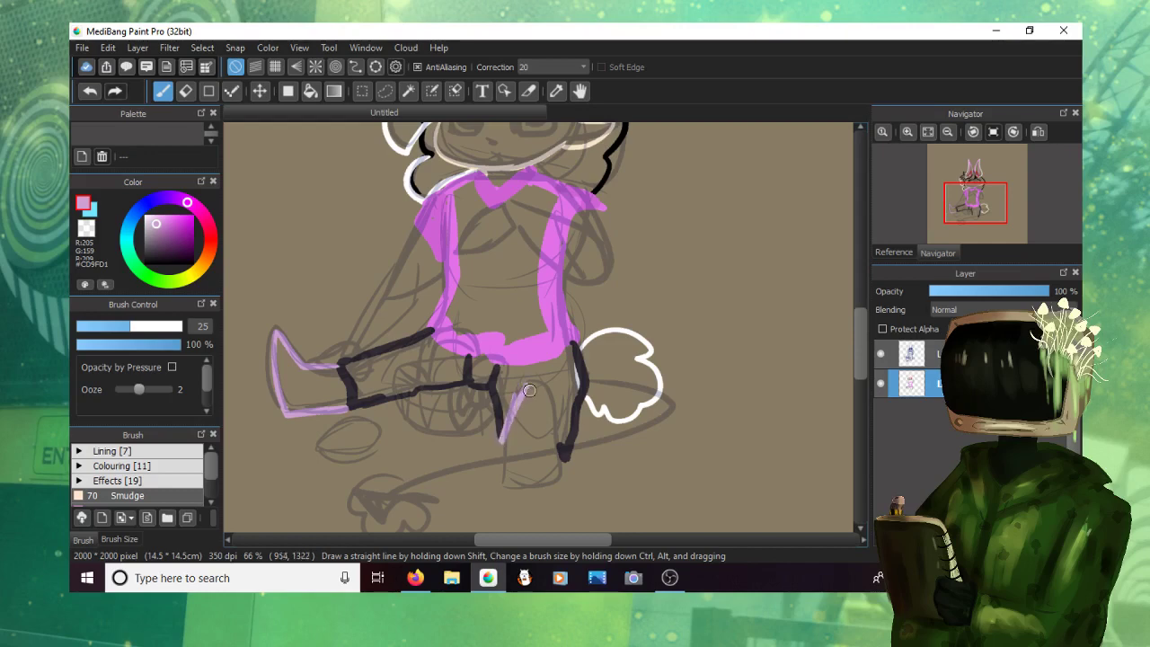
{"action": "key", "text": "ctrl+z"}
{"action": "mouse_move", "coordinate": [502, 439]}
{"action": "left_mouse_down"}
{"action": "mouse_move", "coordinate": [528, 384]}
{"action": "mouse_move", "coordinate": [543, 387]}
{"action": "mouse_move", "coordinate": [556, 448]}
{"action": "left_mouse_up"}
{"action": "key", "text": "ctrl+z"}
{"action": "key", "text": "ctrl+z"}
Step: Outline the front-facing shoe below the other trouser leg as a tall rounded shape in pale lilac
{"action": "mouse_move", "coordinate": [505, 442]}
{"action": "left_mouse_down"}
{"action": "mouse_move", "coordinate": [551, 407]}
{"action": "mouse_move", "coordinate": [505, 475]}
{"action": "mouse_move", "coordinate": [504, 446]}
{"action": "left_mouse_up"}
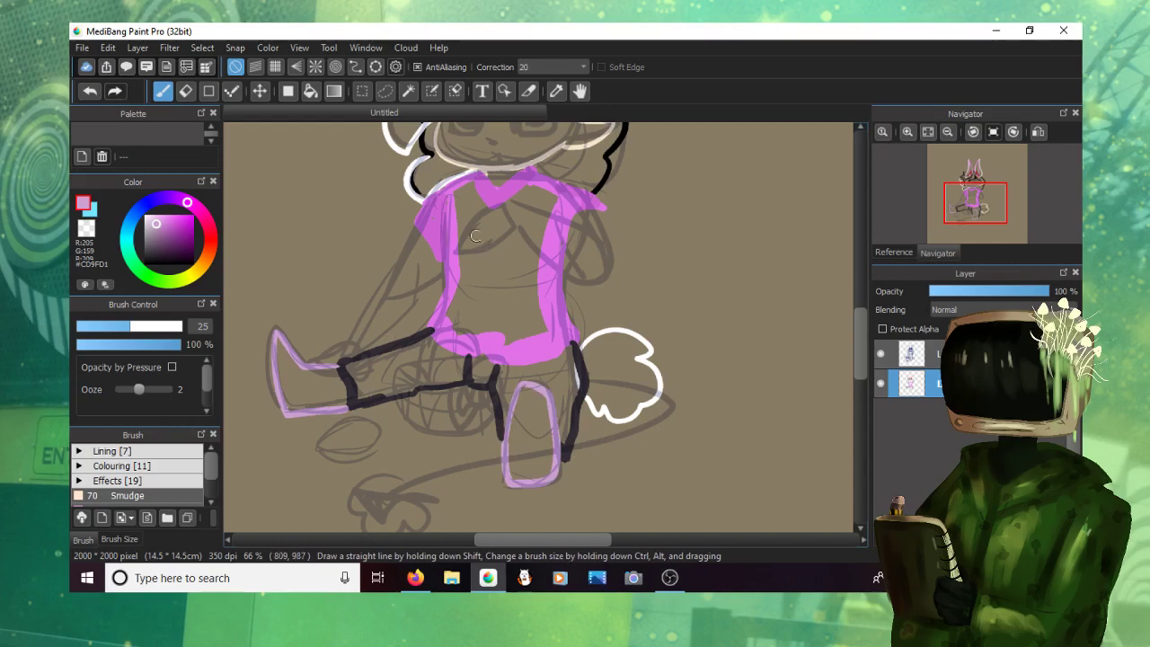
Step: Draw the trousers' upper edge along the pink shirt hem in dark #26232C sampled from the artwork
{"action": "scroll", "coordinate": [539, 328], "scroll_direction": "up", "scroll_amount": 3}
{"action": "scroll", "coordinate": [538, 328], "scroll_direction": "down", "scroll_amount": 4}
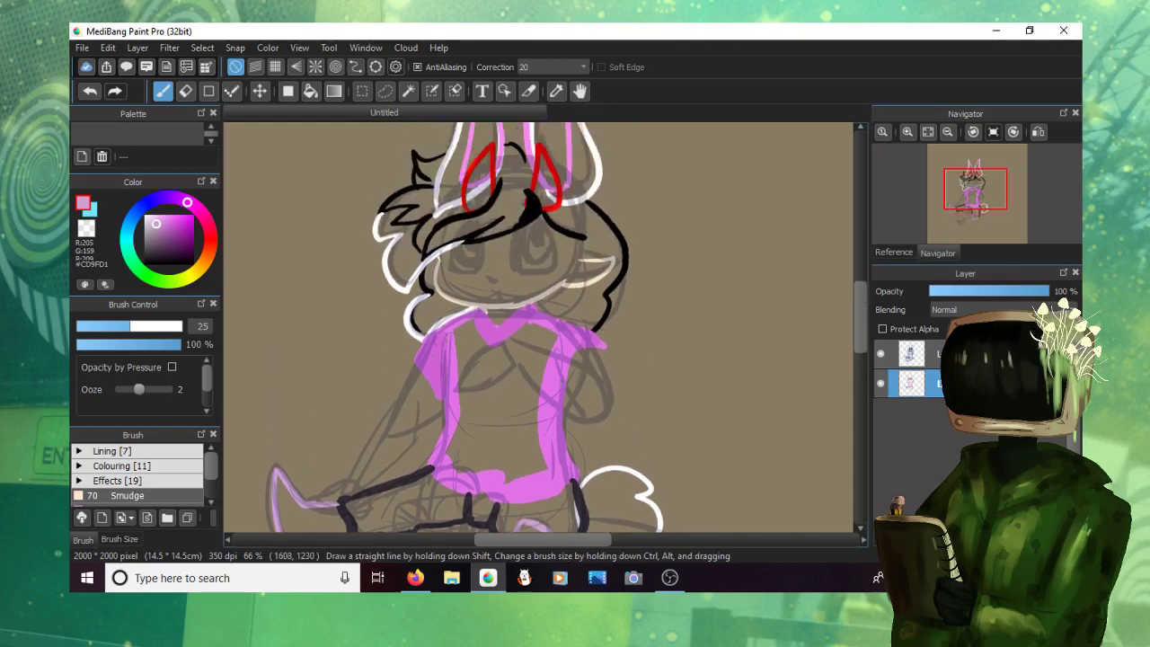
{"action": "left_click", "coordinate": [582, 357], "text": "alt"}
{"action": "mouse_move", "coordinate": [582, 357]}
{"action": "left_mouse_down"}
{"action": "mouse_move", "coordinate": [575, 337]}
{"action": "mouse_move", "coordinate": [577, 372]}
{"action": "mouse_move", "coordinate": [564, 321]}
{"action": "mouse_move", "coordinate": [552, 332]}
{"action": "mouse_move", "coordinate": [572, 321]}
{"action": "mouse_move", "coordinate": [549, 335]}
{"action": "mouse_move", "coordinate": [493, 337]}
{"action": "mouse_move", "coordinate": [431, 310]}
{"action": "mouse_move", "coordinate": [385, 318]}
{"action": "mouse_move", "coordinate": [341, 349]}
{"action": "left_mouse_up"}
{"action": "scroll", "coordinate": [843, 323], "scroll_direction": "up", "scroll_amount": 2}
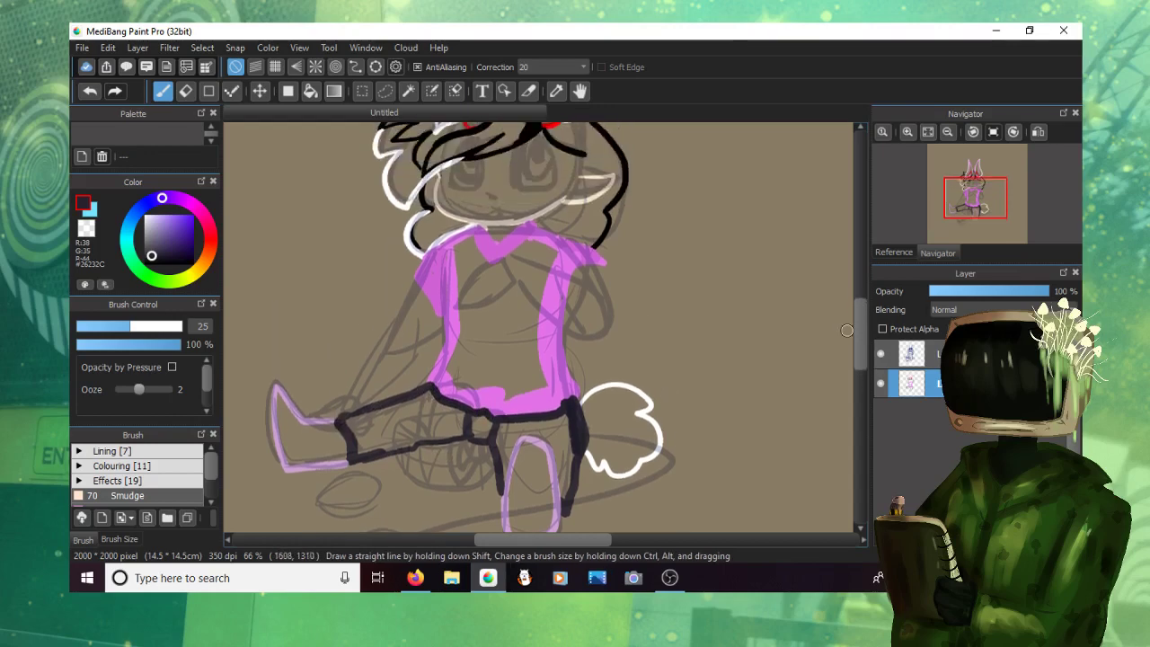
{"action": "mouse_move", "coordinate": [411, 286]}
{"action": "left_mouse_down"}
{"action": "mouse_move", "coordinate": [351, 386]}
{"action": "mouse_move", "coordinate": [374, 402]}
{"action": "mouse_move", "coordinate": [419, 351]}
{"action": "left_mouse_up"}
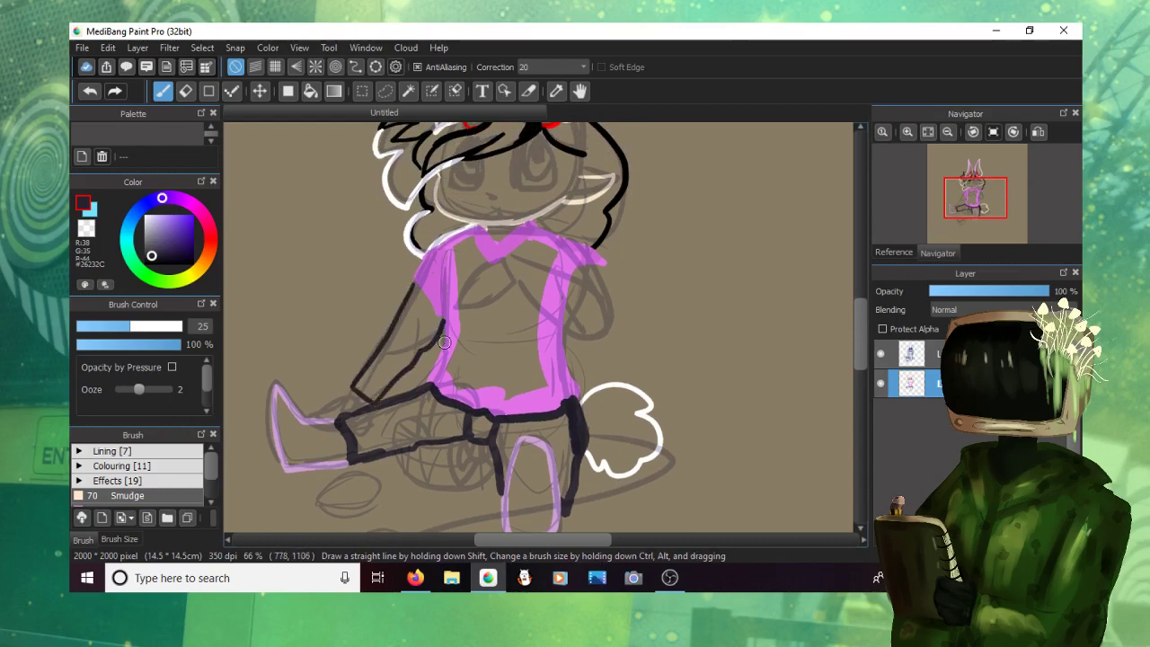
{"action": "key", "text": "ctrl+z"}
{"action": "key", "text": "ctrl+z"}
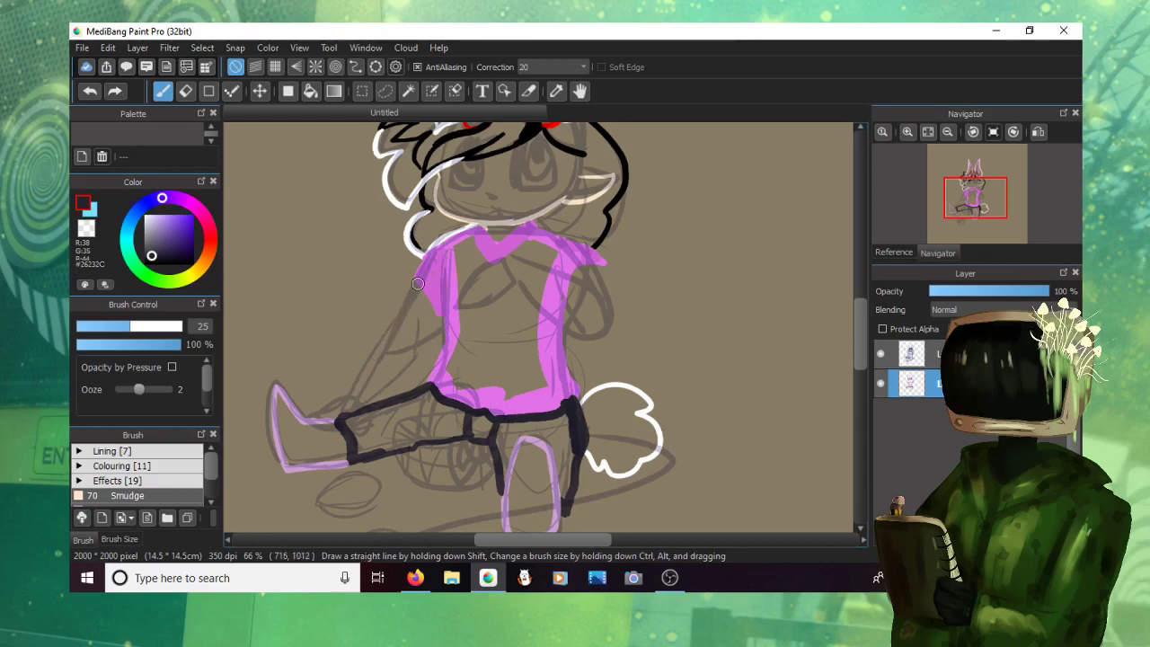
Step: Outline the long sleeve of the lowered arm and the sleeve of the bent arm in dark #26232C
{"action": "mouse_move", "coordinate": [417, 284]}
{"action": "left_mouse_down"}
{"action": "mouse_move", "coordinate": [349, 383]}
{"action": "mouse_move", "coordinate": [377, 399]}
{"action": "mouse_move", "coordinate": [438, 317]}
{"action": "left_mouse_up"}
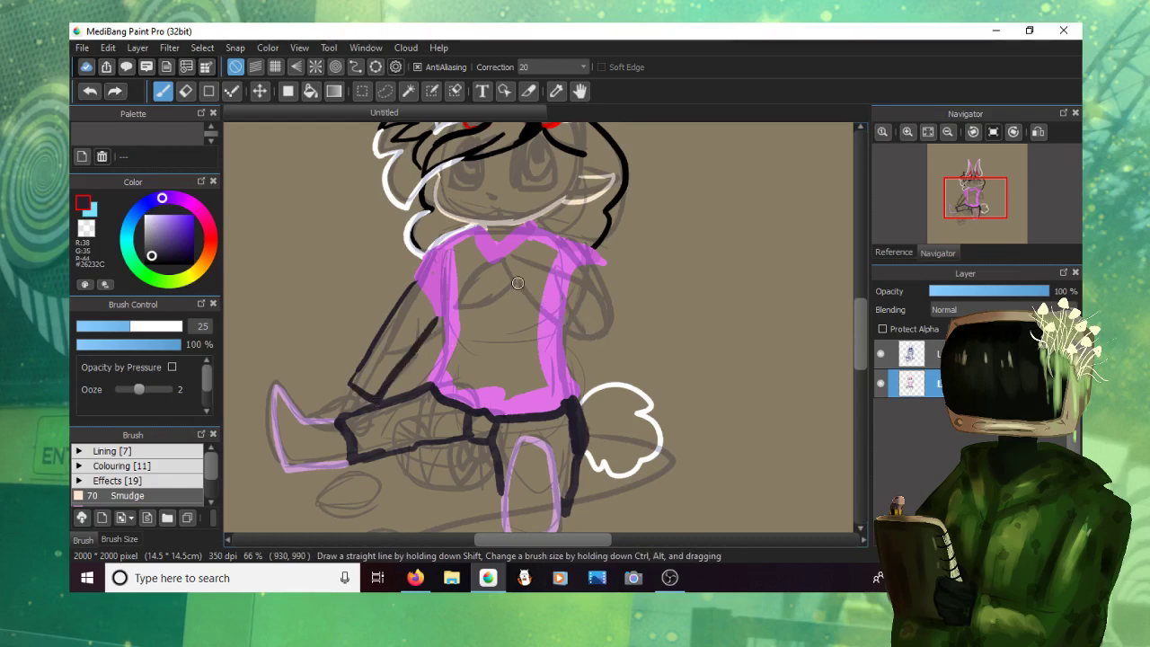
{"action": "left_click_drag", "start_coordinate": [518, 284], "coordinate": [588, 339]}
{"action": "left_click_drag", "start_coordinate": [514, 265], "coordinate": [598, 295]}
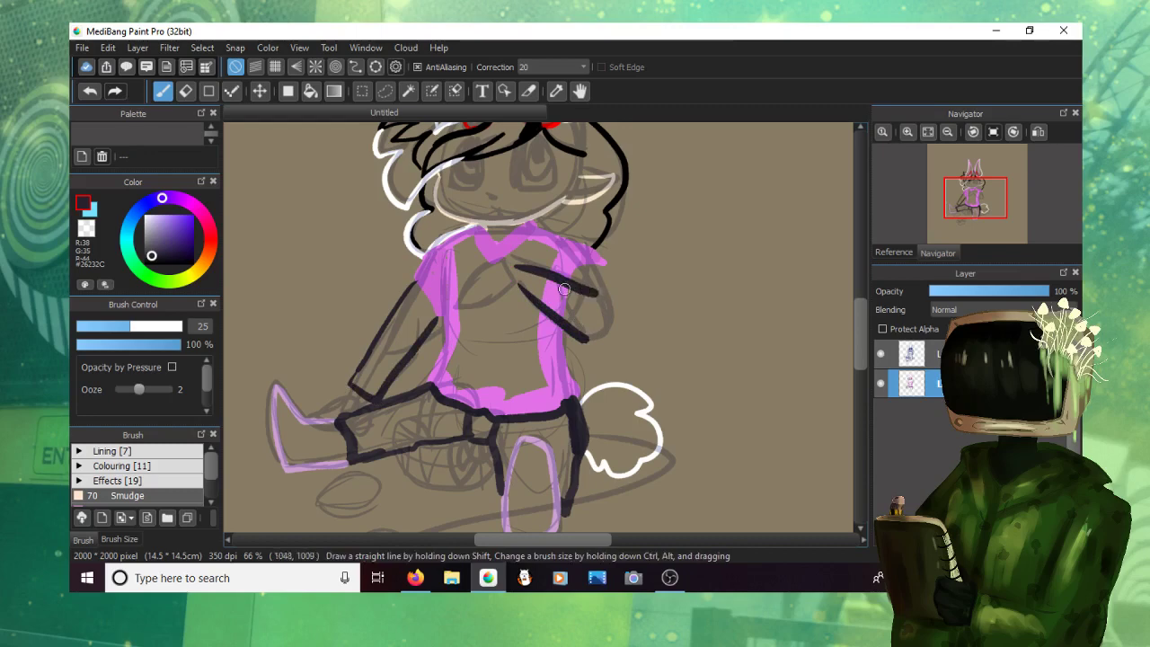
{"action": "key", "text": "ctrl+z"}
{"action": "mouse_move", "coordinate": [523, 258]}
{"action": "left_mouse_down"}
{"action": "mouse_move", "coordinate": [517, 288]}
{"action": "mouse_move", "coordinate": [528, 300]}
{"action": "left_mouse_up"}
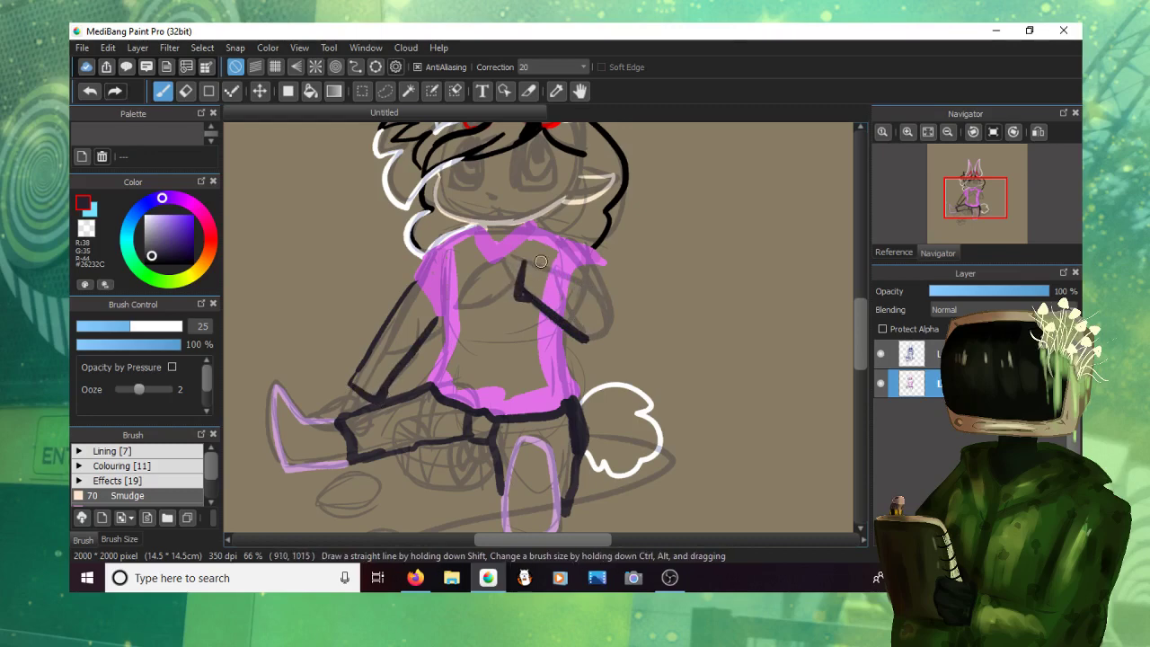
{"action": "mouse_move", "coordinate": [526, 261]}
{"action": "left_mouse_down"}
{"action": "mouse_move", "coordinate": [600, 293]}
{"action": "mouse_move", "coordinate": [603, 309]}
{"action": "left_mouse_up"}
{"action": "mouse_move", "coordinate": [594, 257]}
{"action": "left_mouse_down"}
{"action": "mouse_move", "coordinate": [614, 304]}
{"action": "mouse_move", "coordinate": [584, 339]}
{"action": "left_mouse_up"}
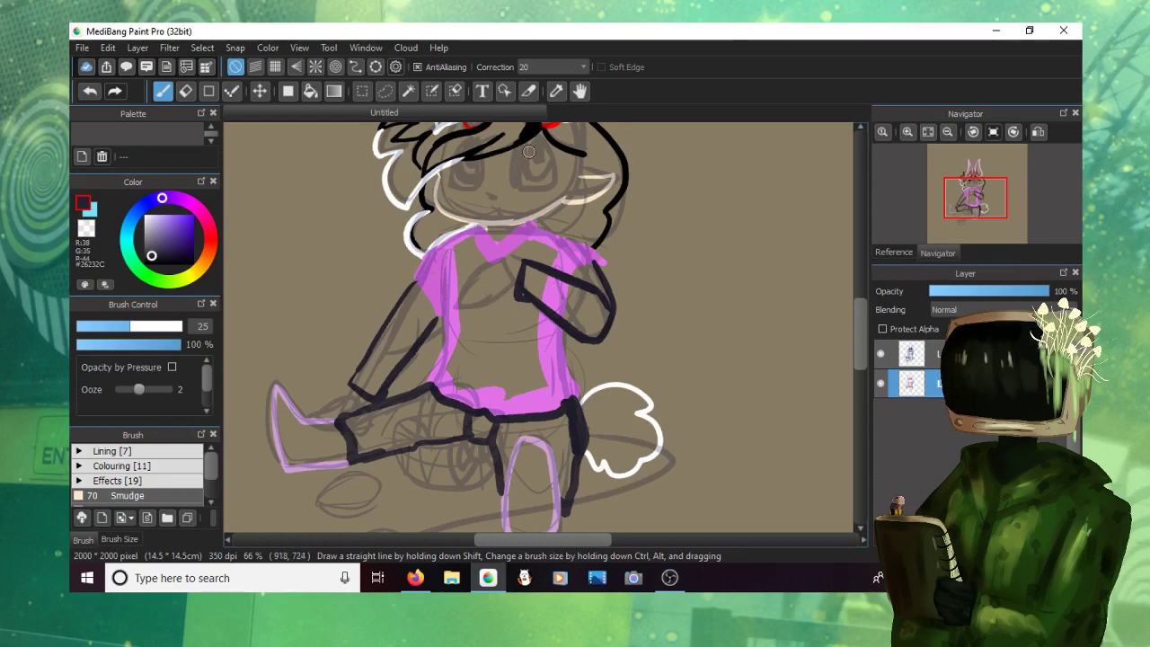
Step: Outline the raised hand on the chest, including its finger lines, in beige-grey #C2B5AE sampled near the chin
{"action": "left_click", "coordinate": [507, 220], "text": "alt"}
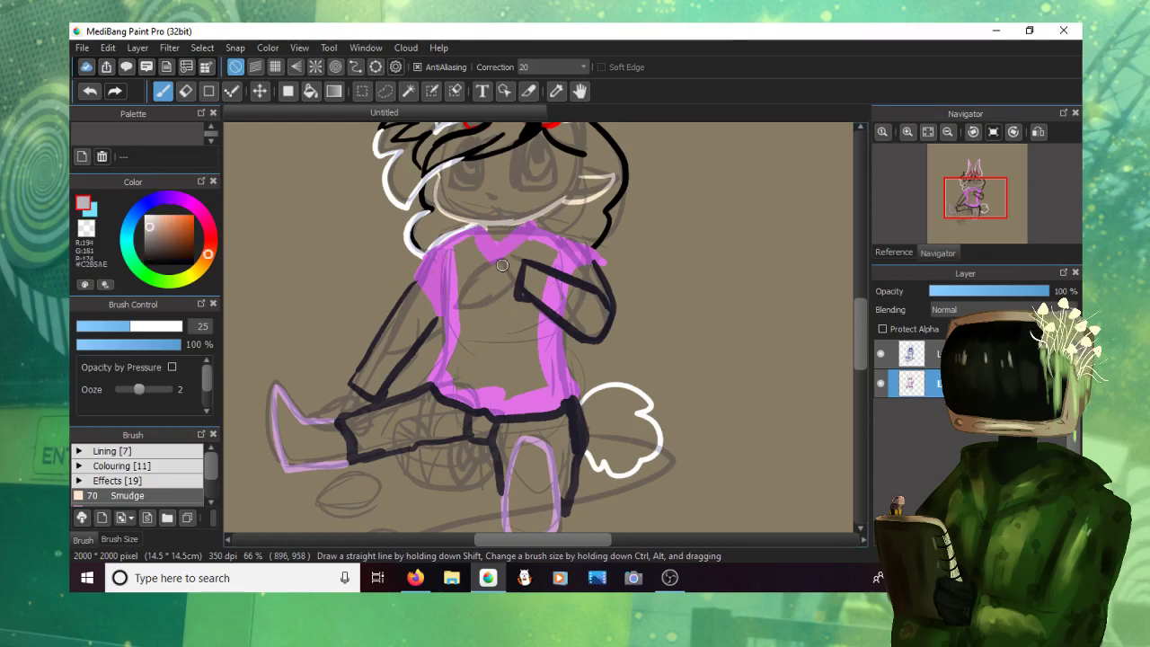
{"action": "mouse_move", "coordinate": [500, 261]}
{"action": "left_mouse_down"}
{"action": "mouse_move", "coordinate": [470, 276]}
{"action": "mouse_move", "coordinate": [477, 298]}
{"action": "mouse_move", "coordinate": [517, 288]}
{"action": "left_mouse_up"}
{"action": "left_click_drag", "start_coordinate": [488, 250], "coordinate": [519, 260]}
{"action": "key", "text": "ctrl+z"}
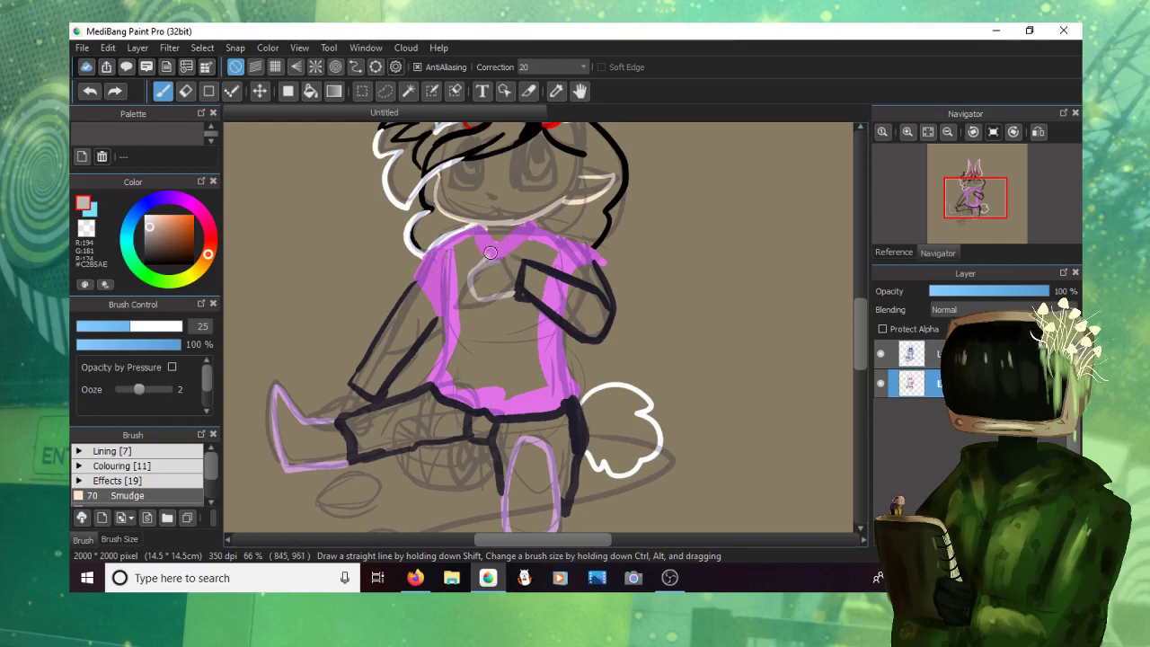
{"action": "left_click_drag", "start_coordinate": [490, 252], "coordinate": [519, 260]}
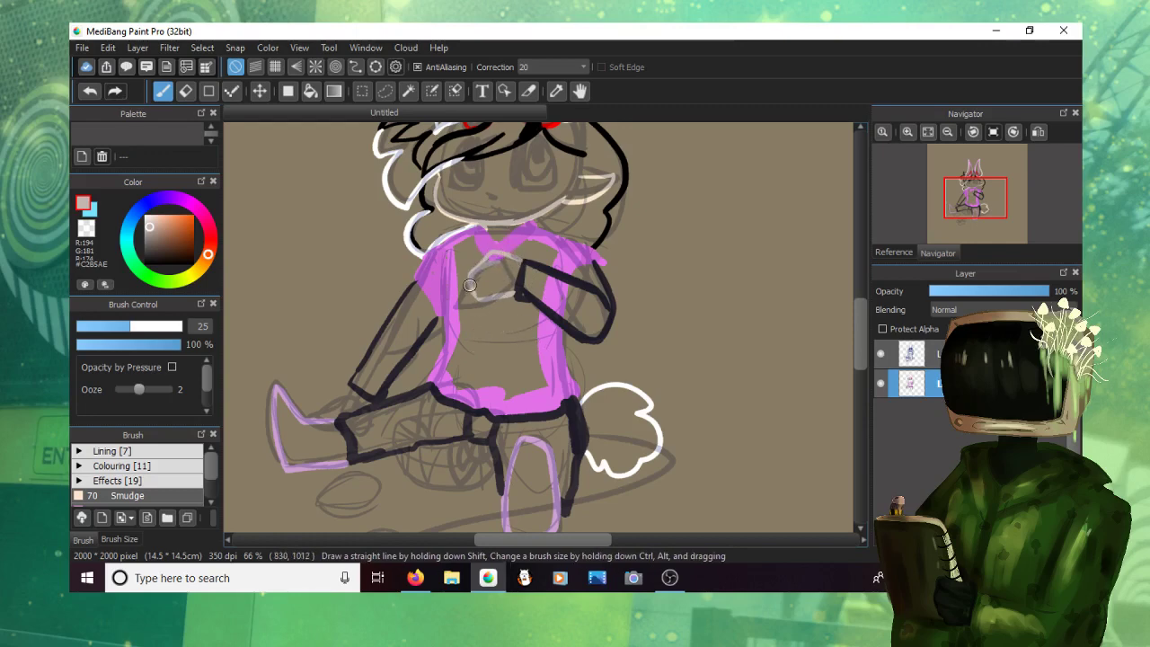
{"action": "left_click_drag", "start_coordinate": [485, 279], "coordinate": [479, 291]}
Step: Outline the resting hand below the lowered arm's sleeve in the same beige-grey
{"action": "left_click_drag", "start_coordinate": [357, 392], "coordinate": [316, 420]}
{"action": "key", "text": "ctrl+z"}
{"action": "left_click_drag", "start_coordinate": [342, 398], "coordinate": [316, 419]}
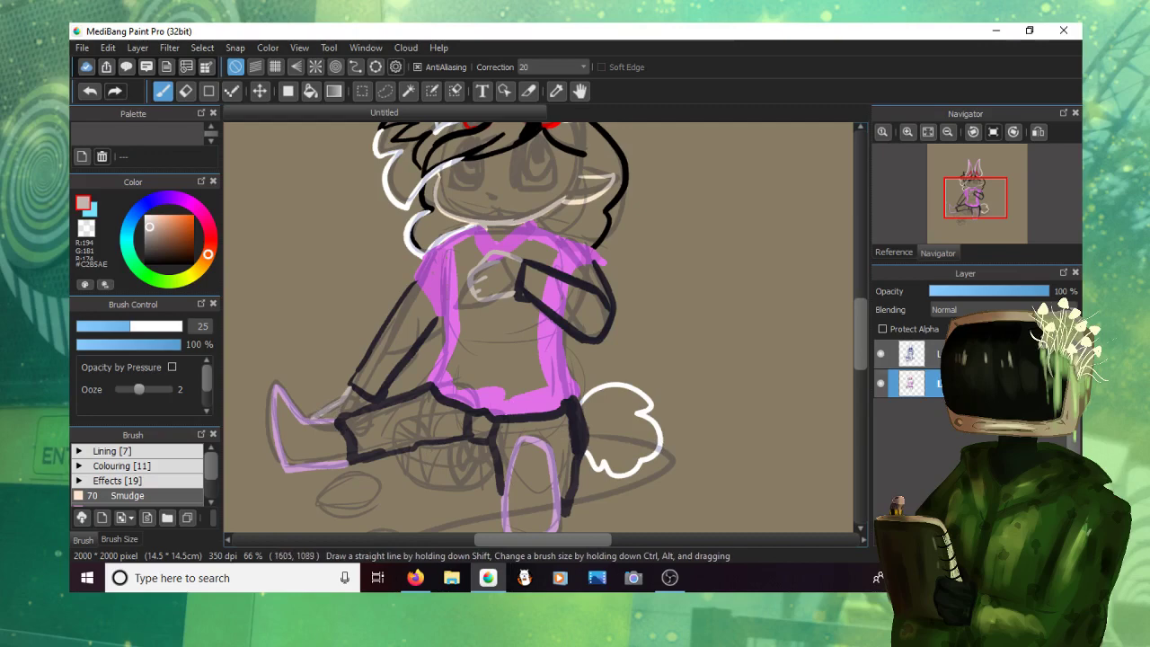
Step: Toggle the sketch layer's visibility to check the coloured outlines on their own
{"action": "left_click", "coordinate": [881, 353]}
{"action": "left_click", "coordinate": [880, 353]}
{"action": "left_click", "coordinate": [880, 354]}
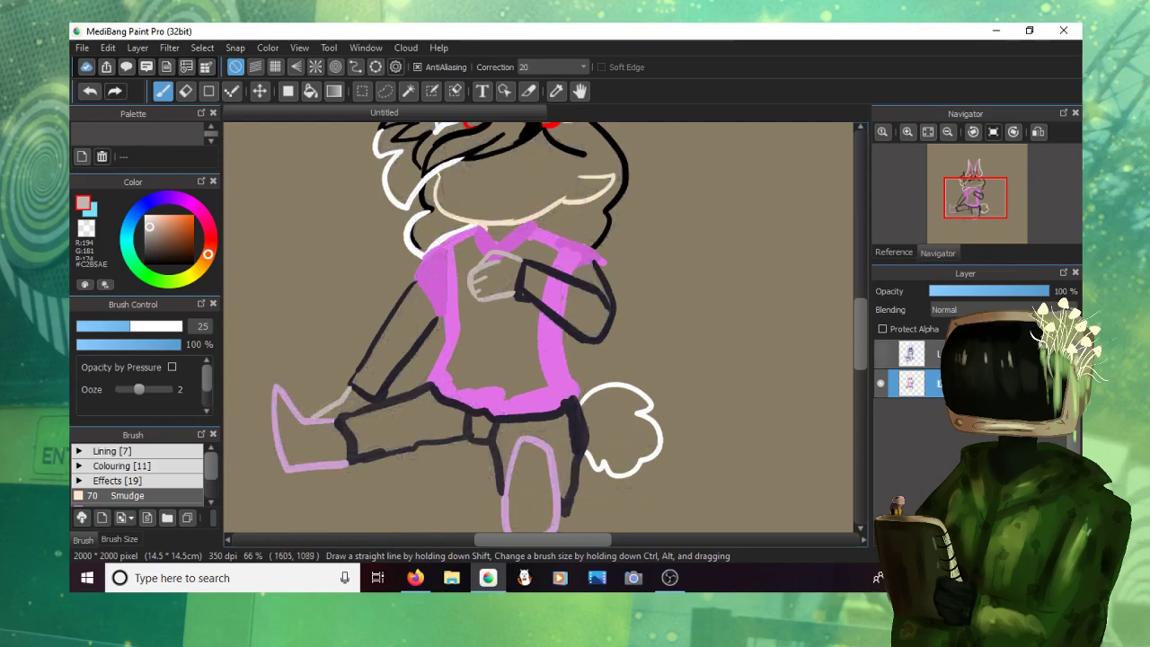
{"action": "left_click", "coordinate": [880, 354]}
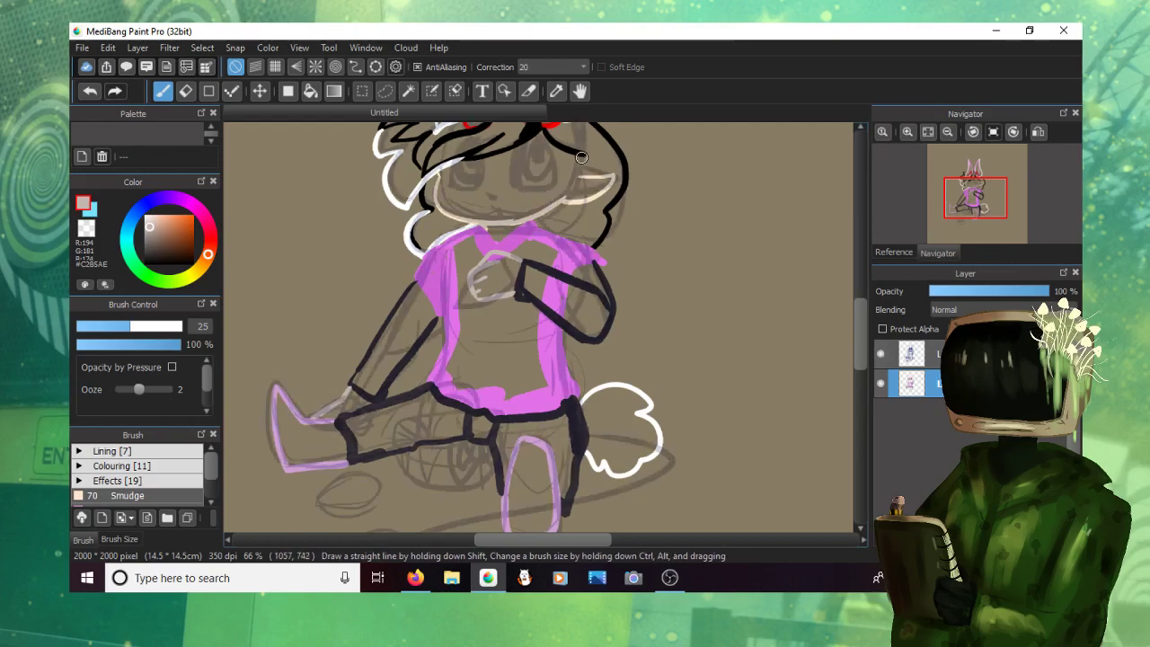
Step: Draw a short black hair strand from the fringe down to the elf ear, using black sampled from the hair
{"action": "scroll", "coordinate": [580, 172], "scroll_direction": "up", "scroll_amount": 3}
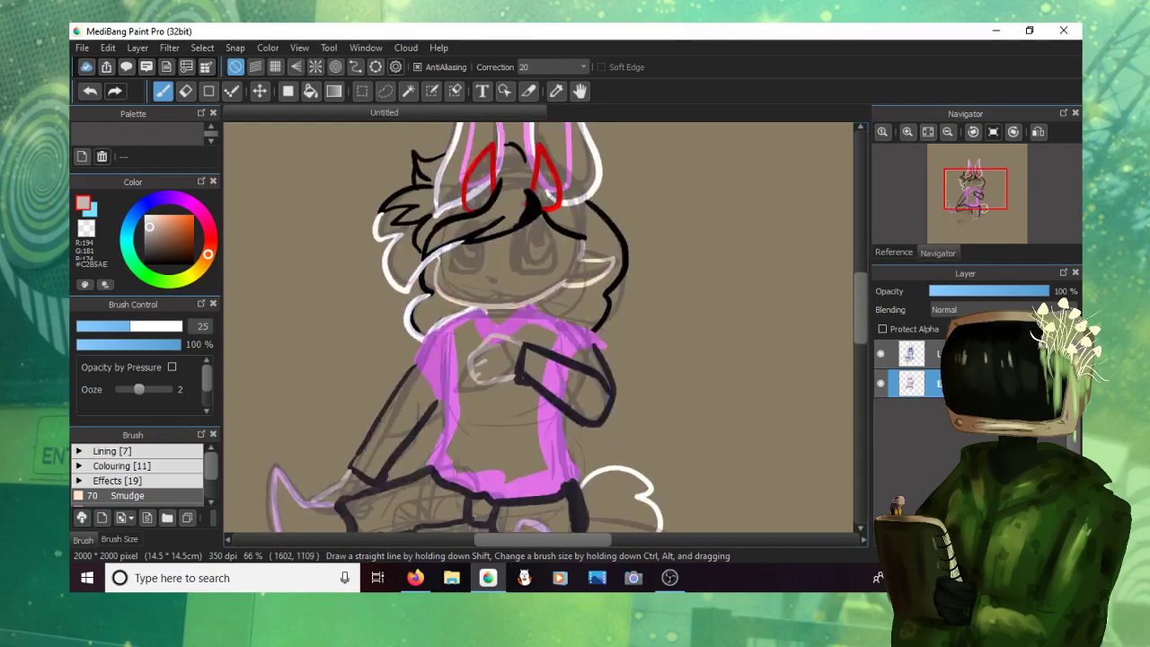
{"action": "scroll", "coordinate": [585, 206], "scroll_direction": "down", "scroll_amount": 1}
{"action": "left_click", "coordinate": [583, 221], "text": "alt"}
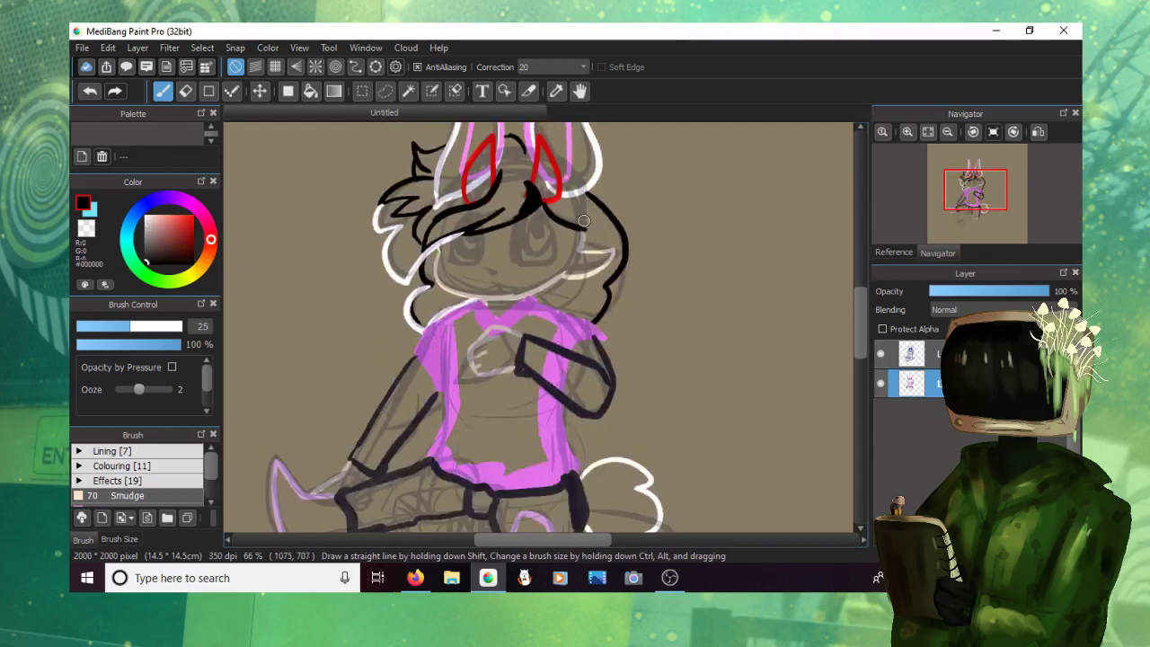
{"action": "mouse_move", "coordinate": [588, 213]}
{"action": "left_mouse_down"}
{"action": "mouse_move", "coordinate": [593, 253]}
{"action": "mouse_move", "coordinate": [585, 224]}
{"action": "left_mouse_up"}
Step: Hide the sketch layer and bucket-fill the hair's crown, fringe and left tufts with black, leaving the hair around the ear unfilled
{"action": "left_click", "coordinate": [880, 353]}
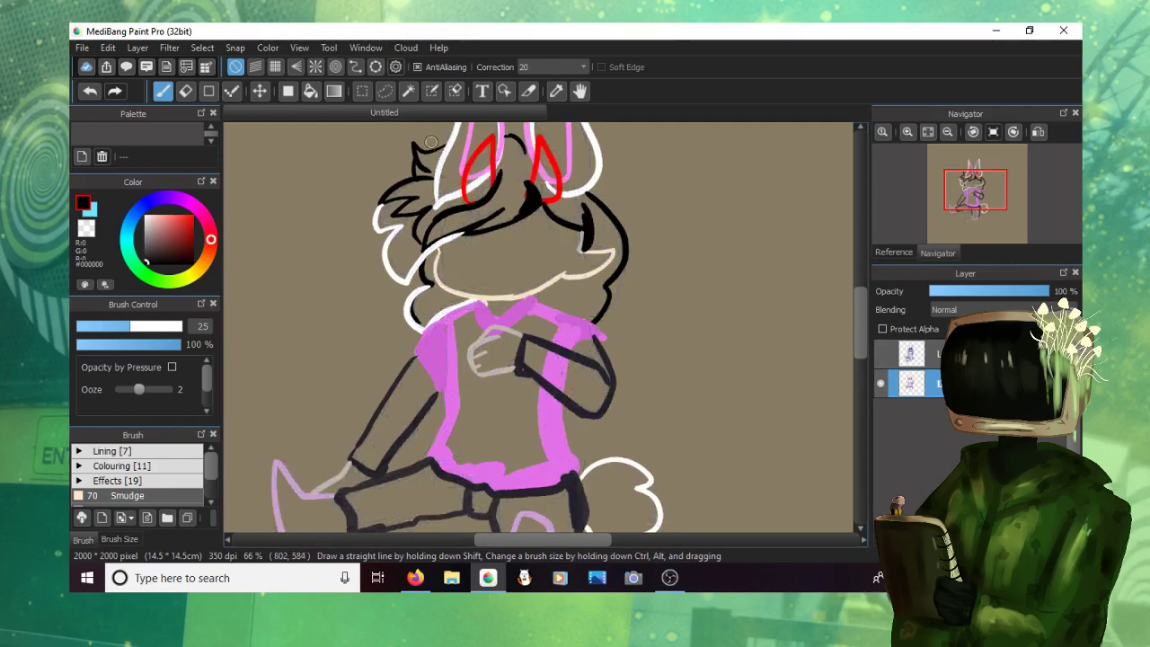
{"action": "left_click", "coordinate": [310, 90]}
{"action": "left_click", "coordinate": [516, 148]}
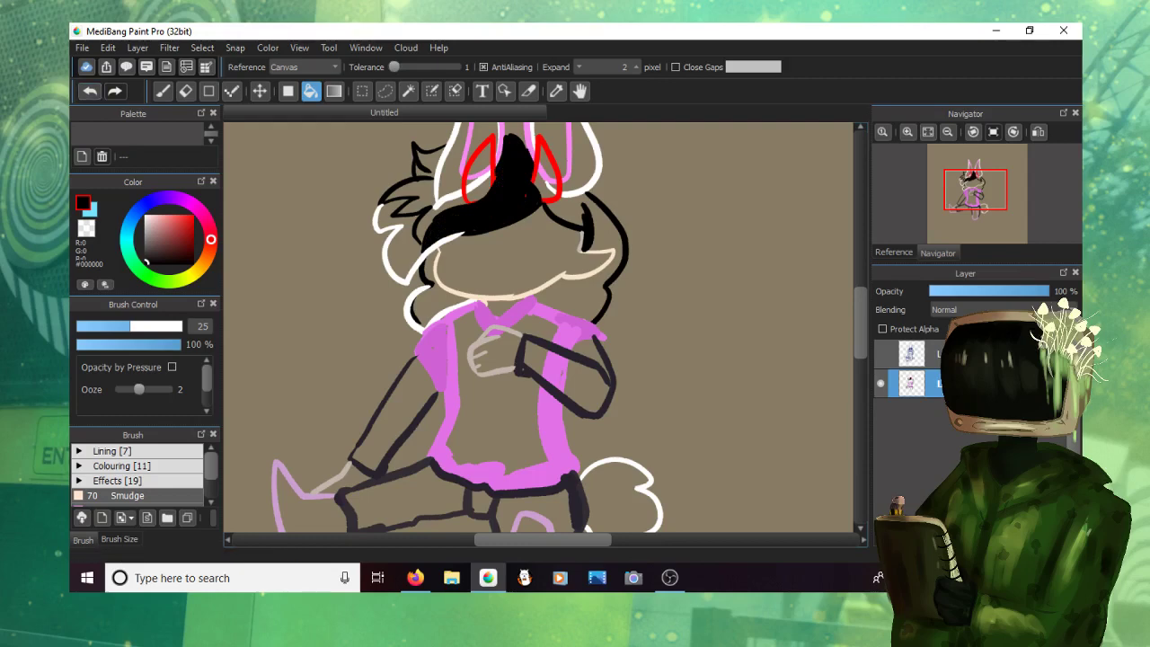
{"action": "key", "text": "ctrl+z"}
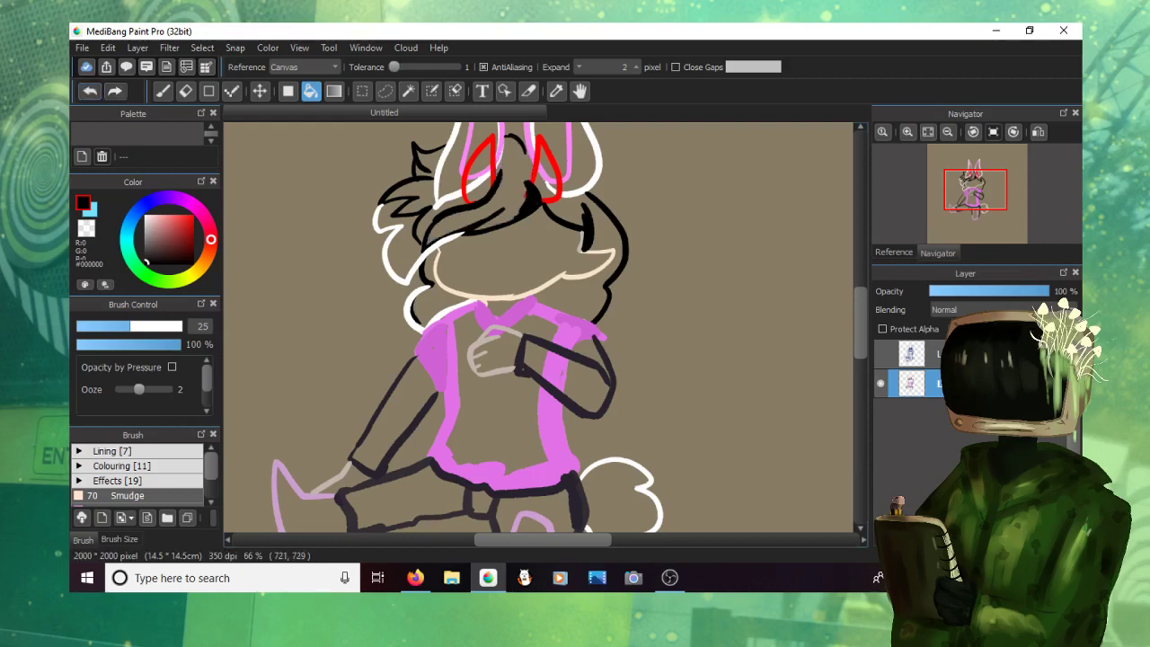
{"action": "key", "text": "ctrl+y"}
{"action": "left_click", "coordinate": [424, 221]}
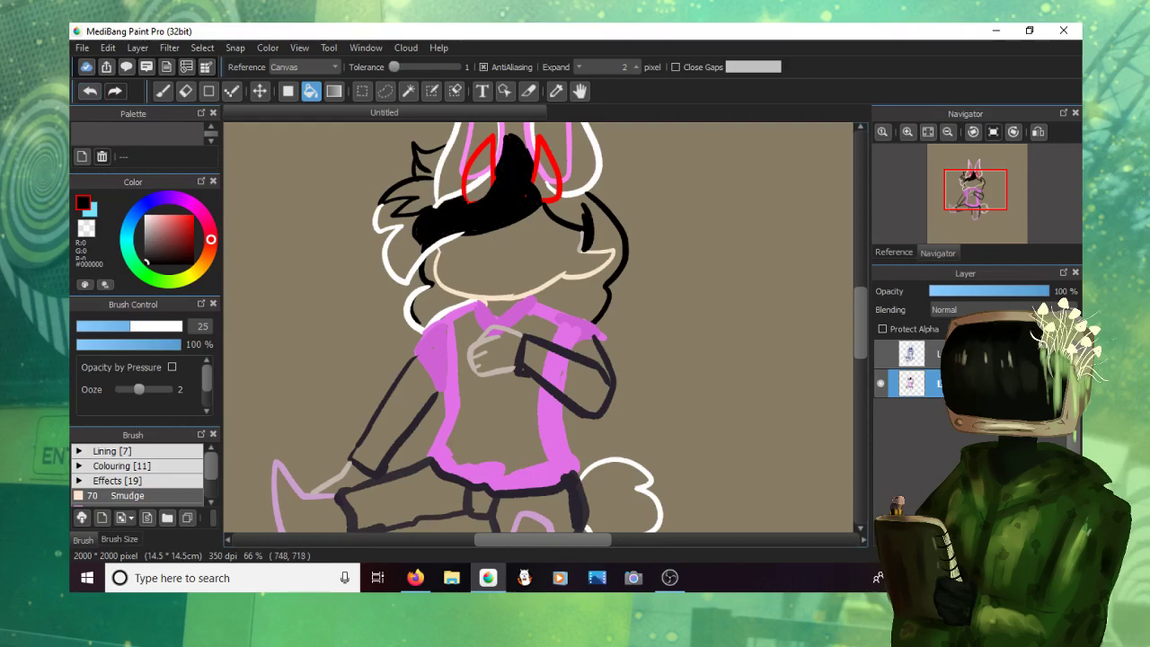
{"action": "left_click", "coordinate": [409, 200]}
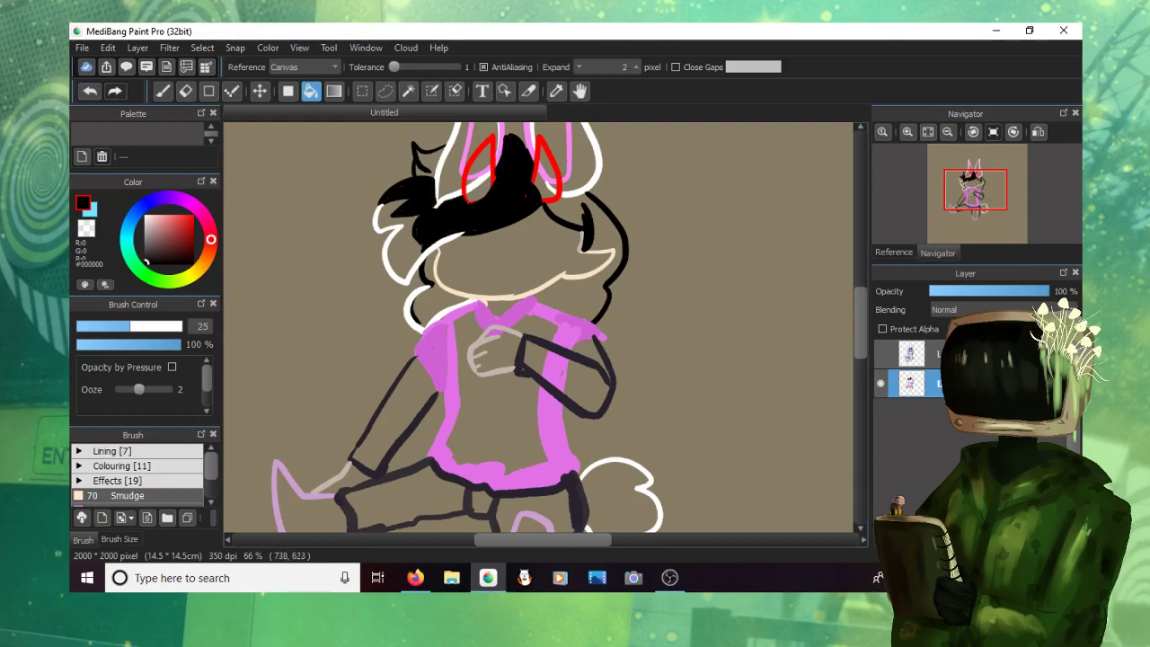
{"action": "left_click", "coordinate": [429, 163]}
{"action": "left_click", "coordinate": [575, 212]}
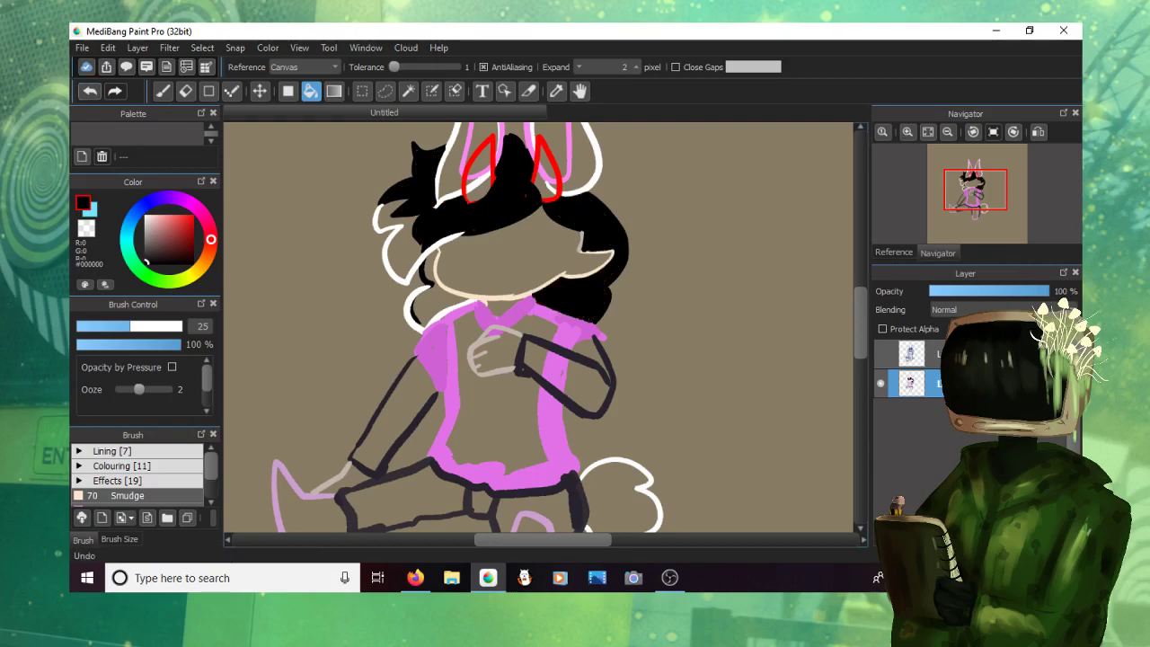
{"action": "left_click", "coordinate": [89, 90]}
{"action": "left_click", "coordinate": [162, 91]}
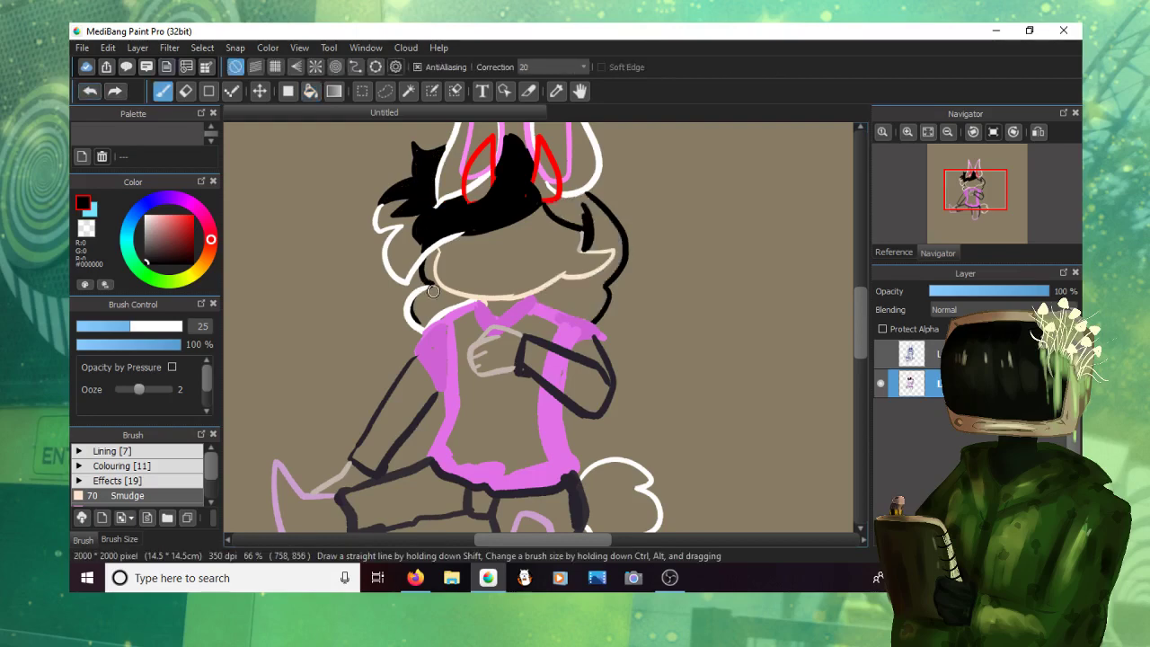
Step: Draw jagged black strand ends across the hair on both sides of the collar, and bucket-fill the hair around the elf ear with black
{"action": "mouse_move", "coordinate": [433, 291]}
{"action": "left_mouse_down"}
{"action": "mouse_move", "coordinate": [418, 299]}
{"action": "mouse_move", "coordinate": [454, 306]}
{"action": "left_mouse_up"}
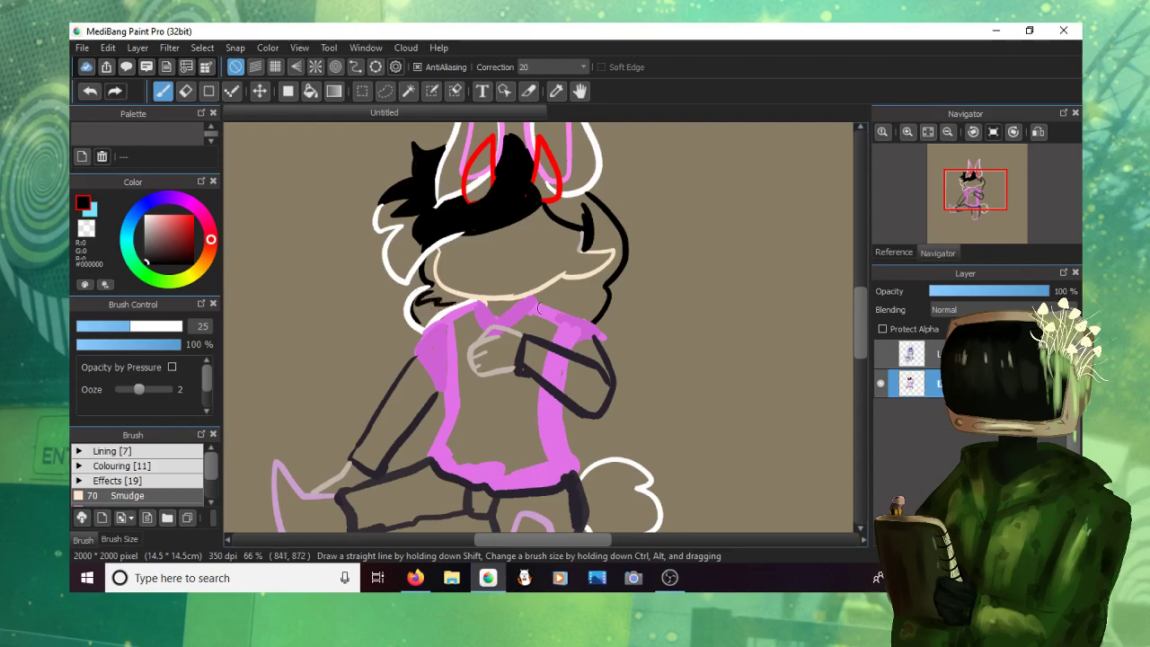
{"action": "left_click_drag", "start_coordinate": [544, 300], "coordinate": [556, 297]}
{"action": "key", "text": "ctrl+z"}
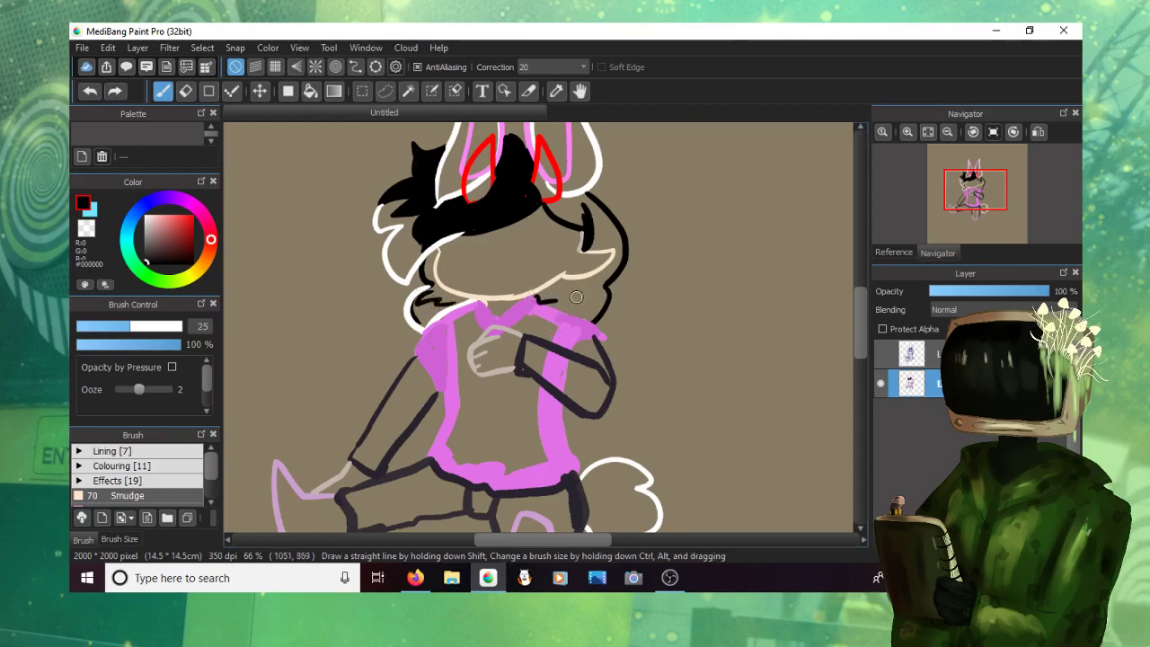
{"action": "key", "text": "ctrl+z"}
{"action": "left_click_drag", "start_coordinate": [575, 304], "coordinate": [598, 317]}
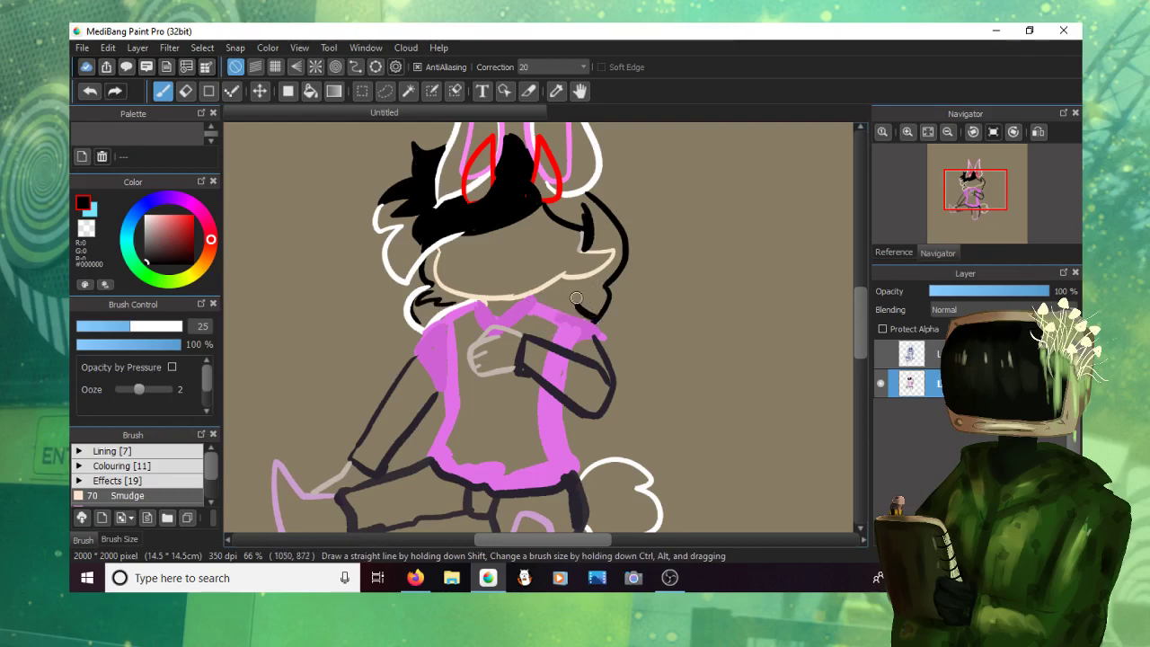
{"action": "key", "text": "ctrl+z"}
{"action": "mouse_move", "coordinate": [535, 296]}
{"action": "left_mouse_down"}
{"action": "mouse_move", "coordinate": [568, 303]}
{"action": "mouse_move", "coordinate": [562, 292]}
{"action": "mouse_move", "coordinate": [589, 312]}
{"action": "mouse_move", "coordinate": [542, 299]}
{"action": "mouse_move", "coordinate": [603, 299]}
{"action": "left_mouse_up"}
{"action": "key", "text": "ctrl+z"}
{"action": "key", "text": "g"}
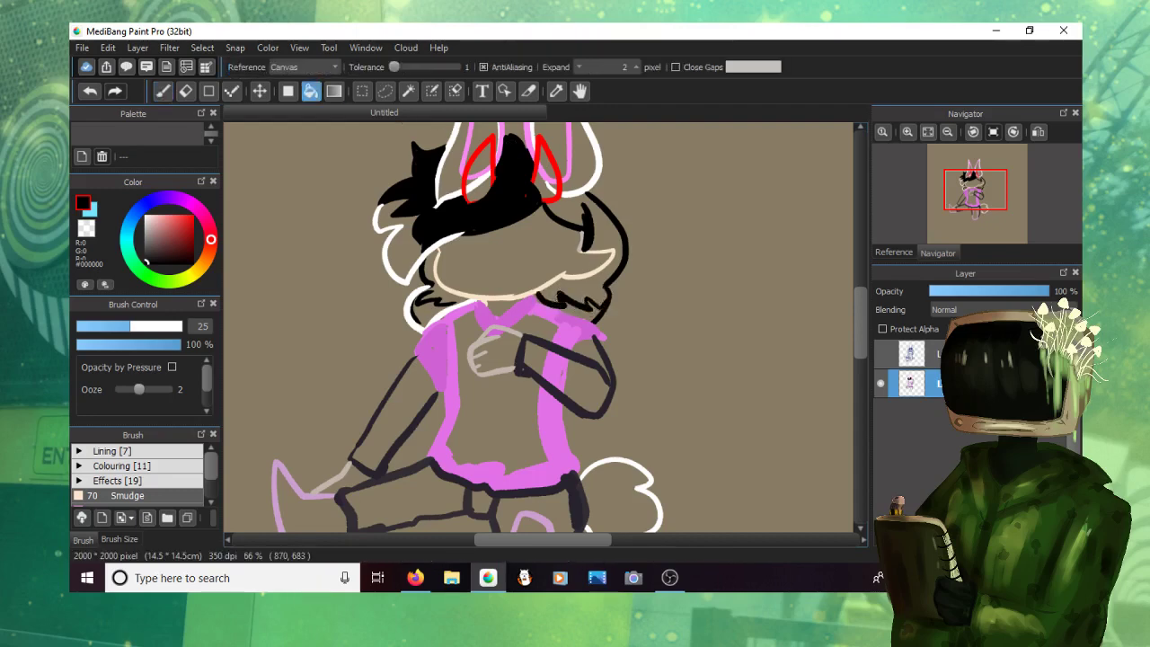
{"action": "left_click", "coordinate": [600, 256]}
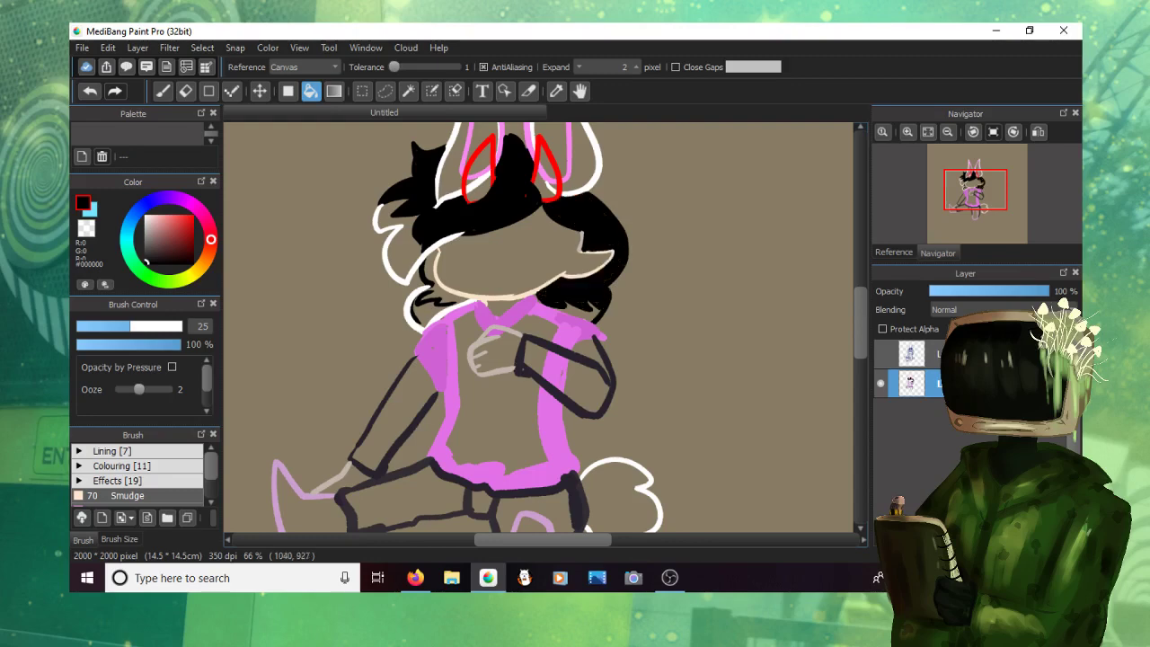
Step: Fill the white side tuft and lower lock beside the face with sampled white, and paint white tips on the hair below the elf ear
{"action": "right_click", "coordinate": [410, 280]}
{"action": "left_click", "coordinate": [402, 254]}
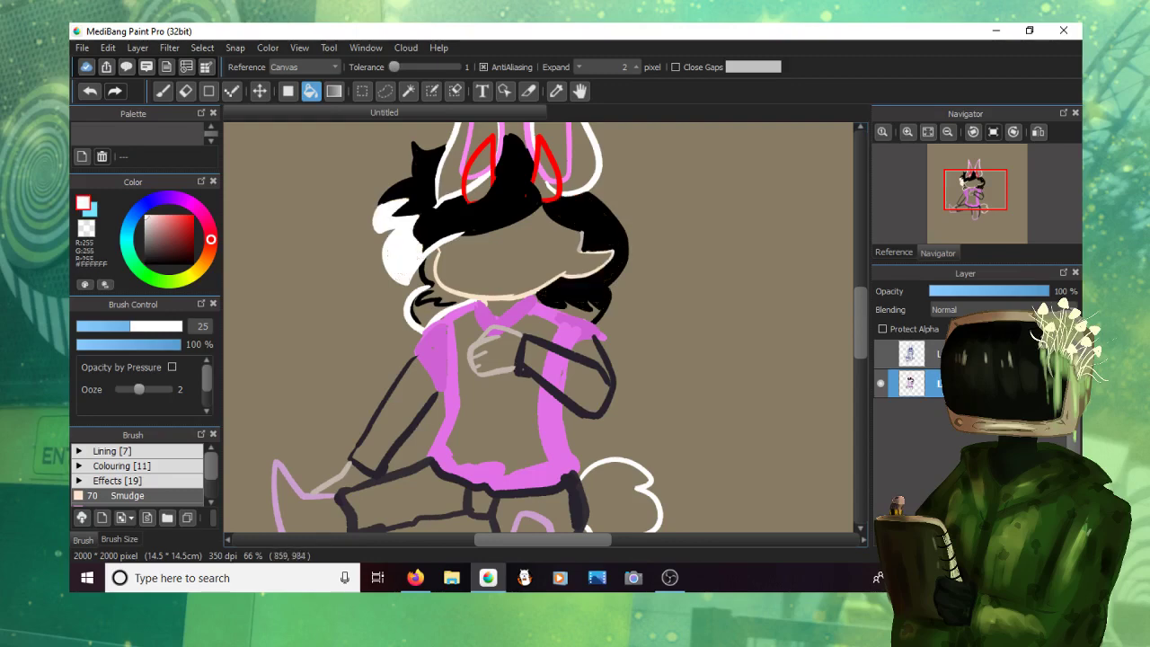
{"action": "key", "text": "b"}
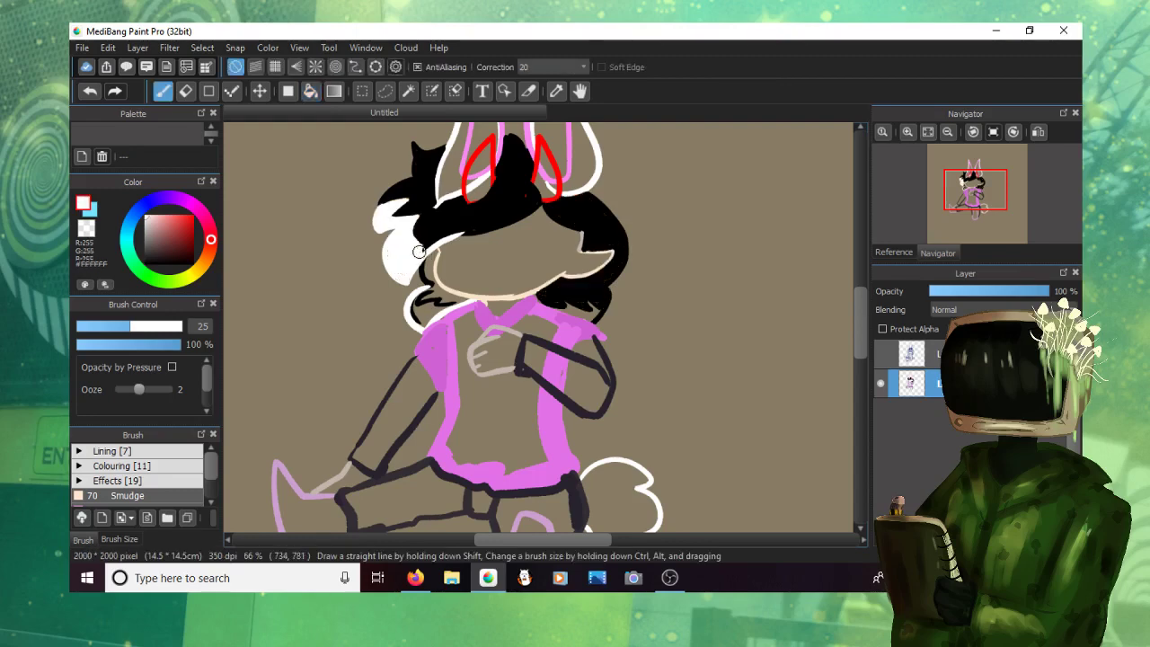
{"action": "left_click_drag", "start_coordinate": [419, 252], "coordinate": [454, 256]}
{"action": "mouse_move", "coordinate": [422, 294]}
{"action": "left_mouse_down"}
{"action": "mouse_move", "coordinate": [421, 323]}
{"action": "mouse_move", "coordinate": [439, 304]}
{"action": "mouse_move", "coordinate": [420, 325]}
{"action": "mouse_move", "coordinate": [421, 306]}
{"action": "mouse_move", "coordinate": [440, 299]}
{"action": "mouse_move", "coordinate": [423, 326]}
{"action": "mouse_move", "coordinate": [451, 309]}
{"action": "left_mouse_up"}
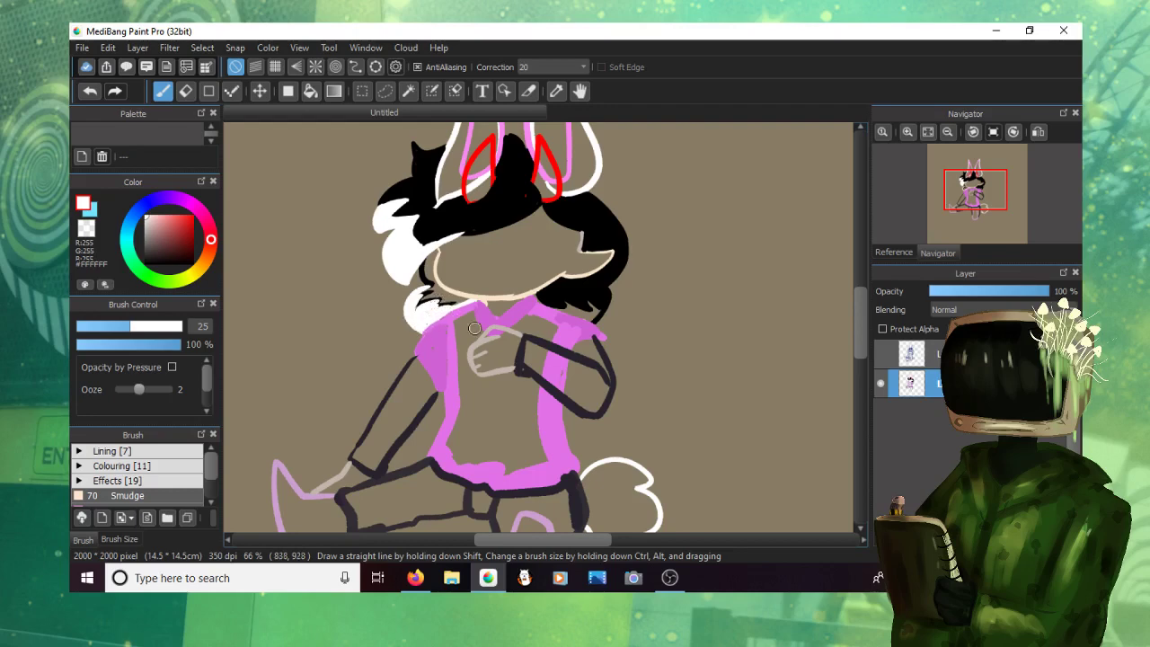
{"action": "mouse_move", "coordinate": [575, 314]}
{"action": "left_mouse_down"}
{"action": "mouse_move", "coordinate": [543, 303]}
{"action": "mouse_move", "coordinate": [585, 320]}
{"action": "mouse_move", "coordinate": [563, 297]}
{"action": "mouse_move", "coordinate": [591, 308]}
{"action": "left_mouse_up"}
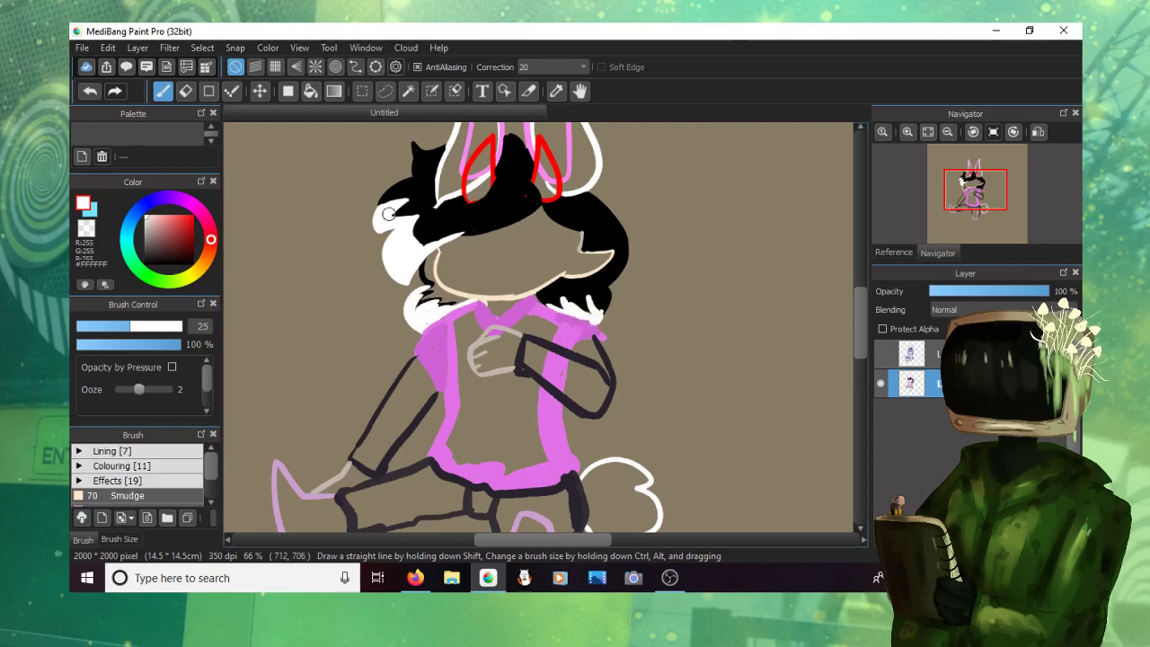
Step: Fill the remaining gaps in the hair between the white tufts and the face with black sampled from the hair
{"action": "left_click", "coordinate": [423, 274], "text": "alt"}
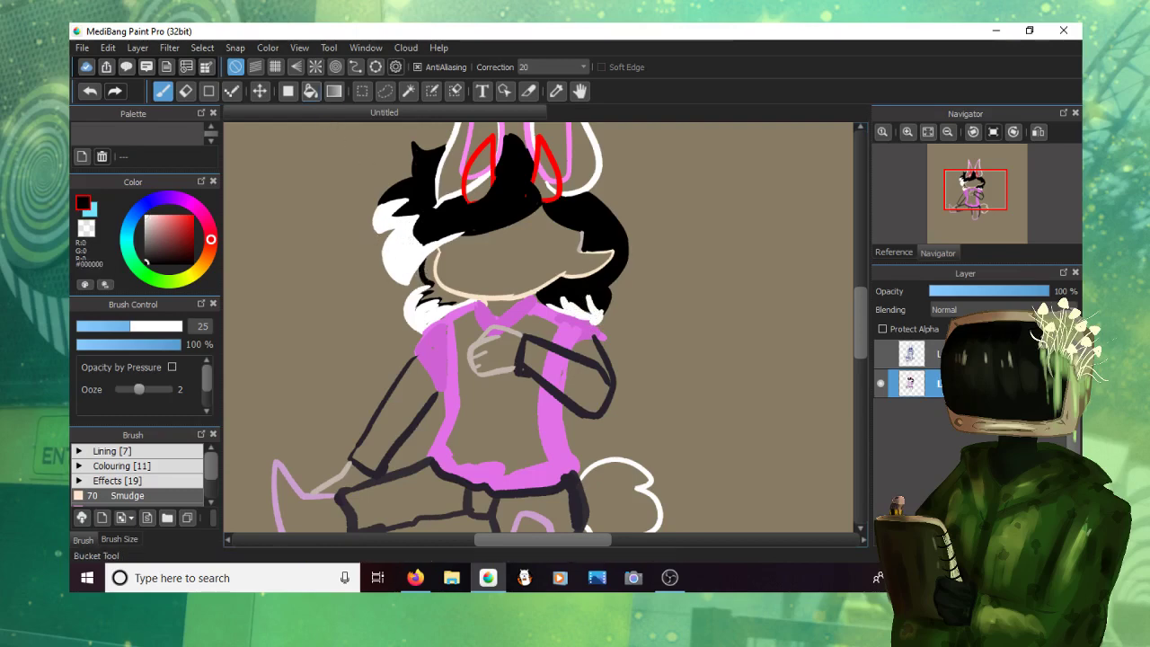
{"action": "key", "text": "g"}
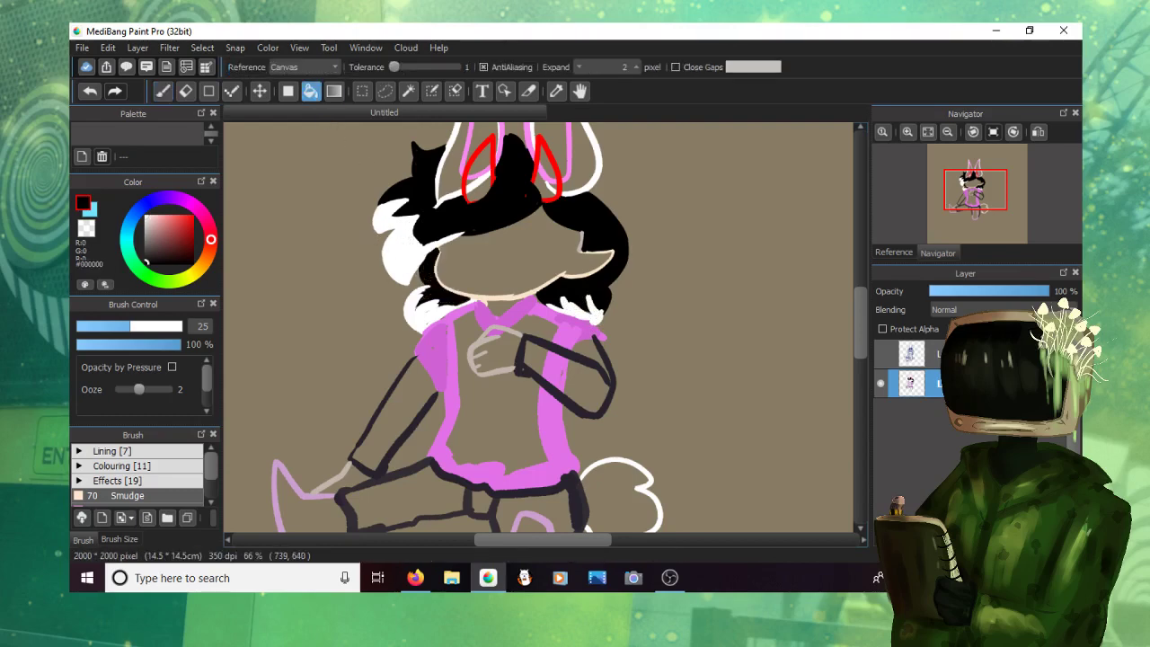
{"action": "key", "text": "b"}
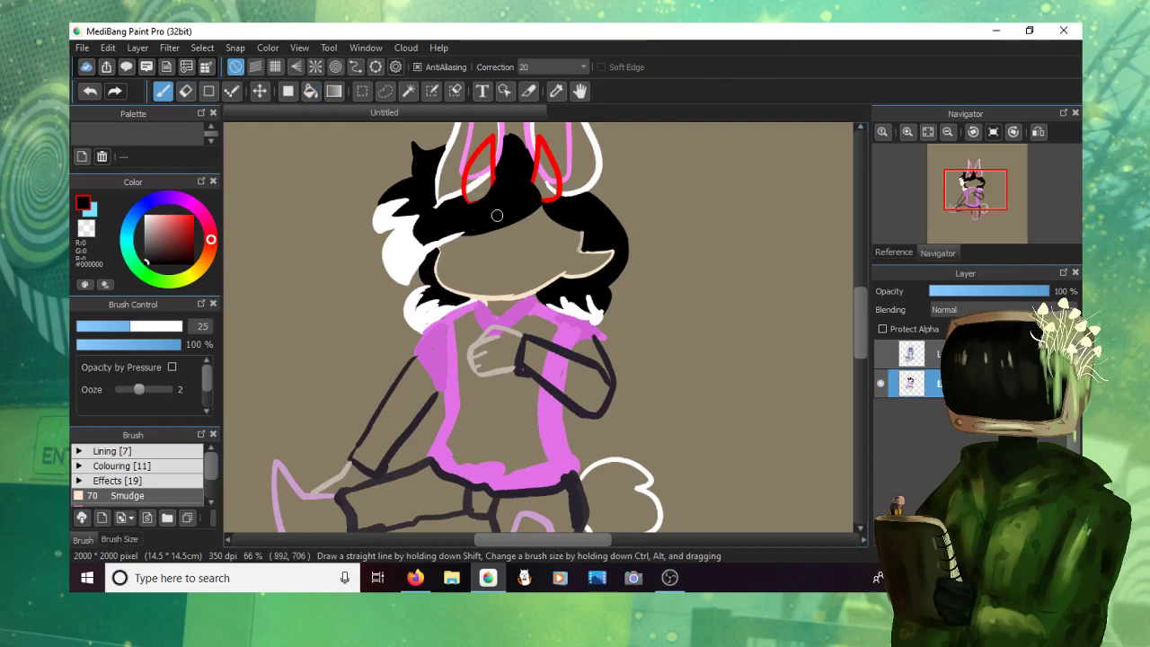
Step: Paint the insides of both horns solid red, using #FF0000 sampled from their outlines
{"action": "left_click", "coordinate": [462, 194], "text": "alt"}
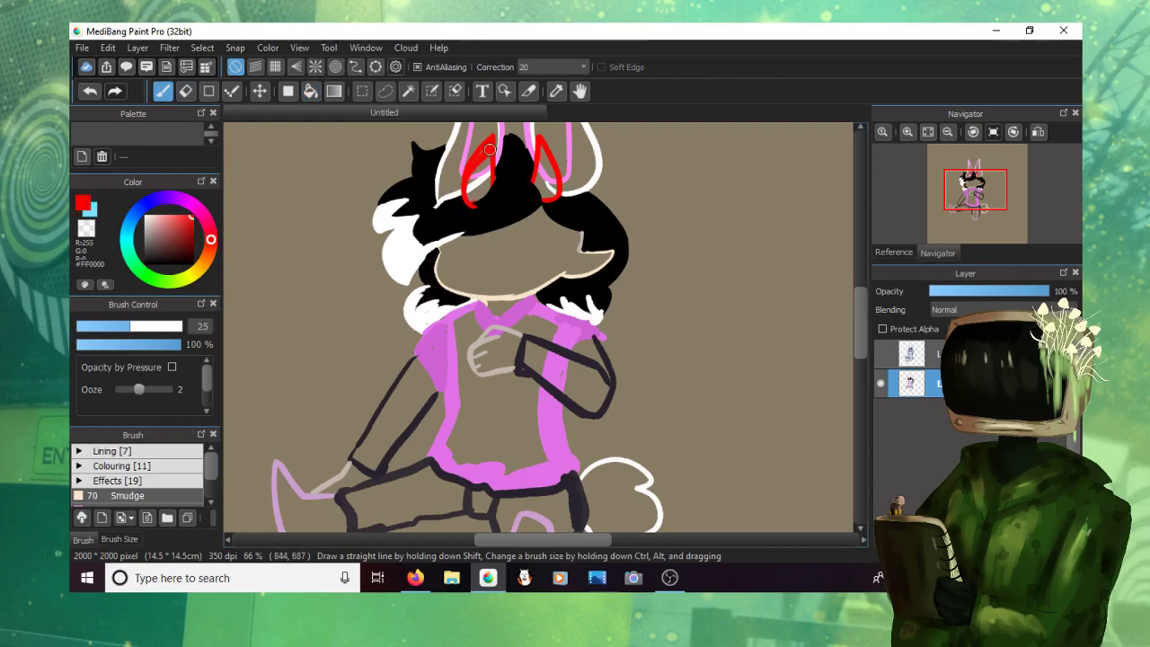
{"action": "left_click_drag", "start_coordinate": [483, 188], "coordinate": [474, 195]}
{"action": "key", "text": "ctrl+z"}
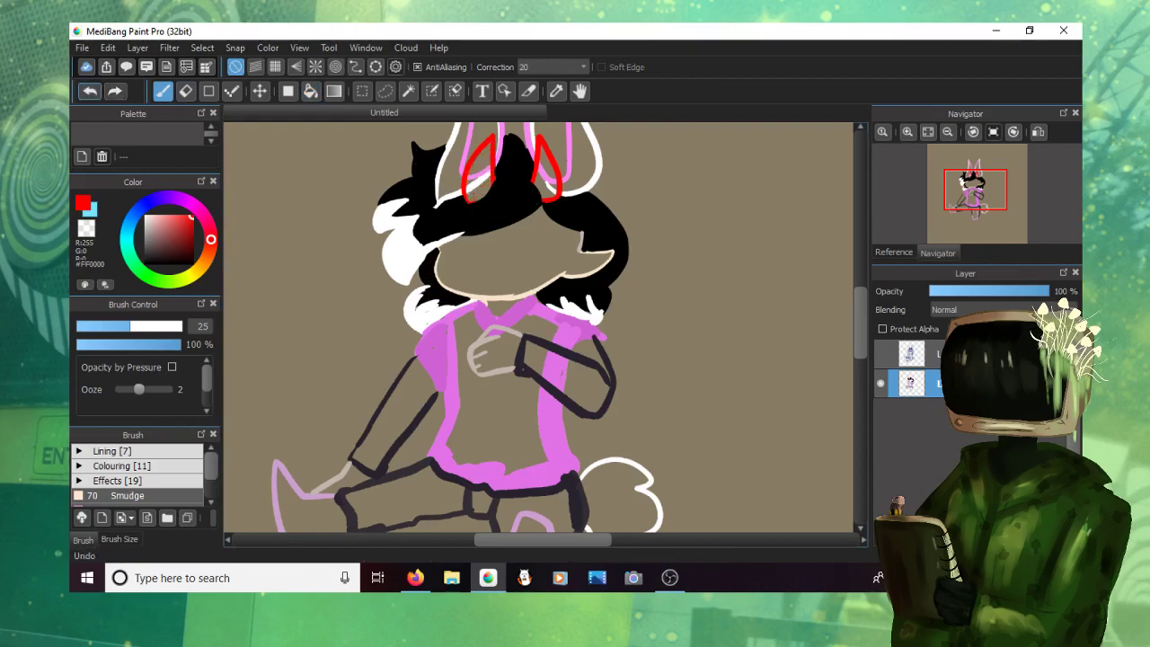
{"action": "mouse_move", "coordinate": [486, 143]}
{"action": "left_mouse_down"}
{"action": "mouse_move", "coordinate": [468, 195]}
{"action": "mouse_move", "coordinate": [486, 150]}
{"action": "left_mouse_up"}
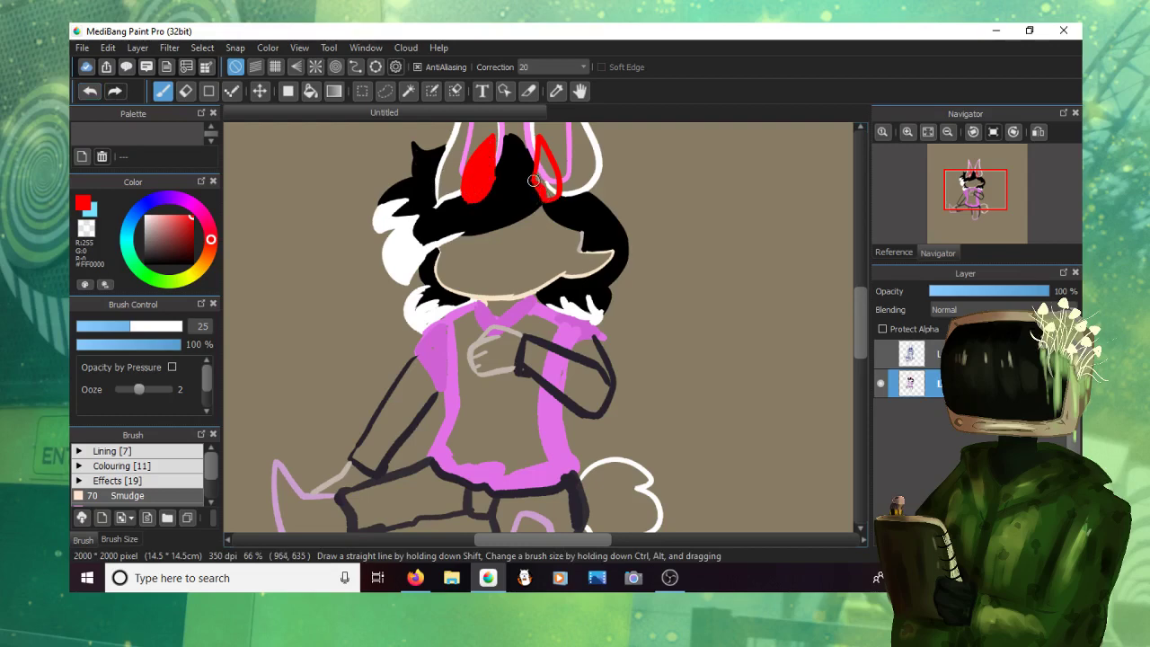
{"action": "mouse_move", "coordinate": [546, 198]}
{"action": "left_mouse_down"}
{"action": "mouse_move", "coordinate": [540, 143]}
{"action": "mouse_move", "coordinate": [545, 175]}
{"action": "left_mouse_up"}
Step: Show the sketch layer and trace both eyes, the nose and the mouth in black sampled from the hair
{"action": "left_click", "coordinate": [527, 193], "text": "alt"}
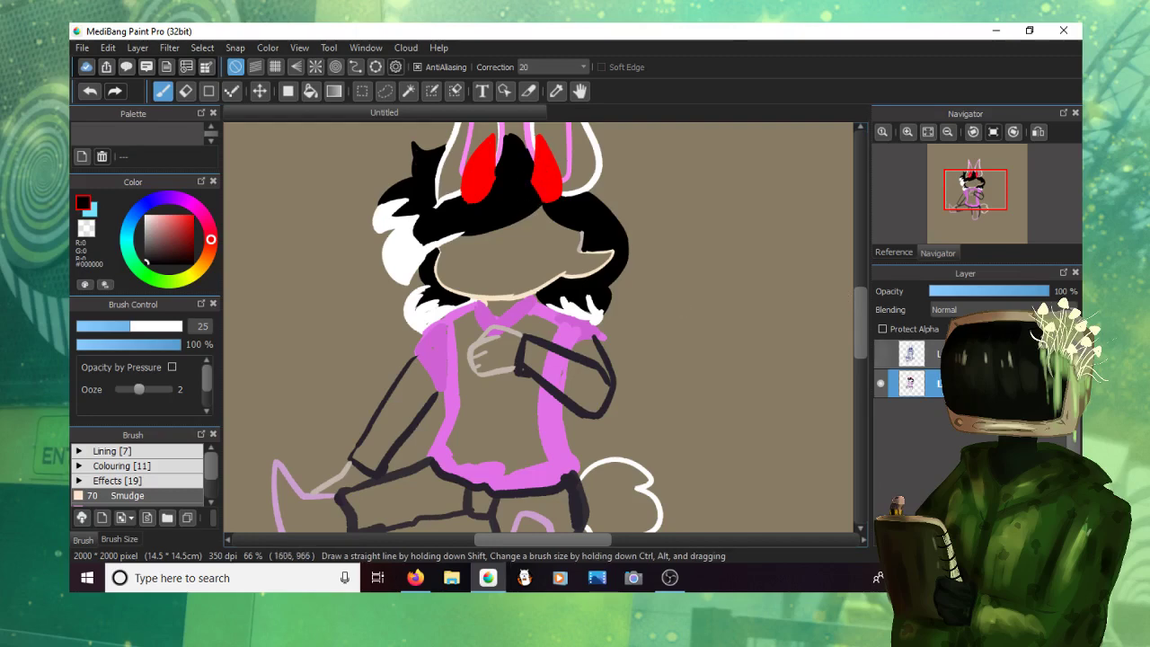
{"action": "left_click", "coordinate": [880, 354]}
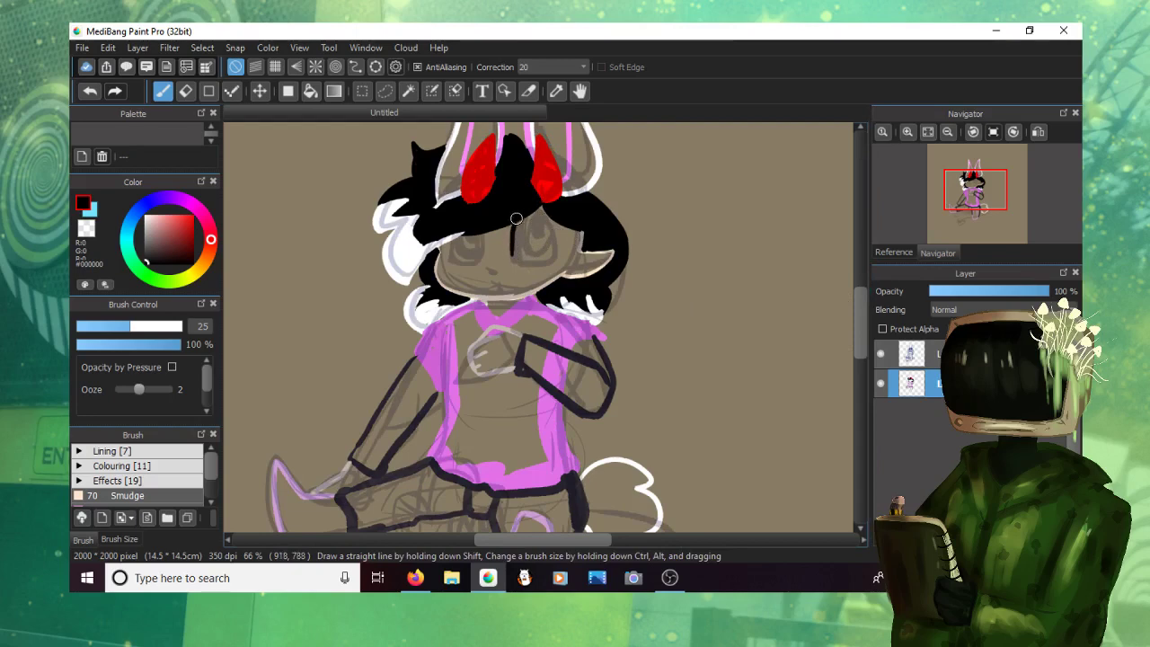
{"action": "left_click_drag", "start_coordinate": [553, 232], "coordinate": [555, 258]}
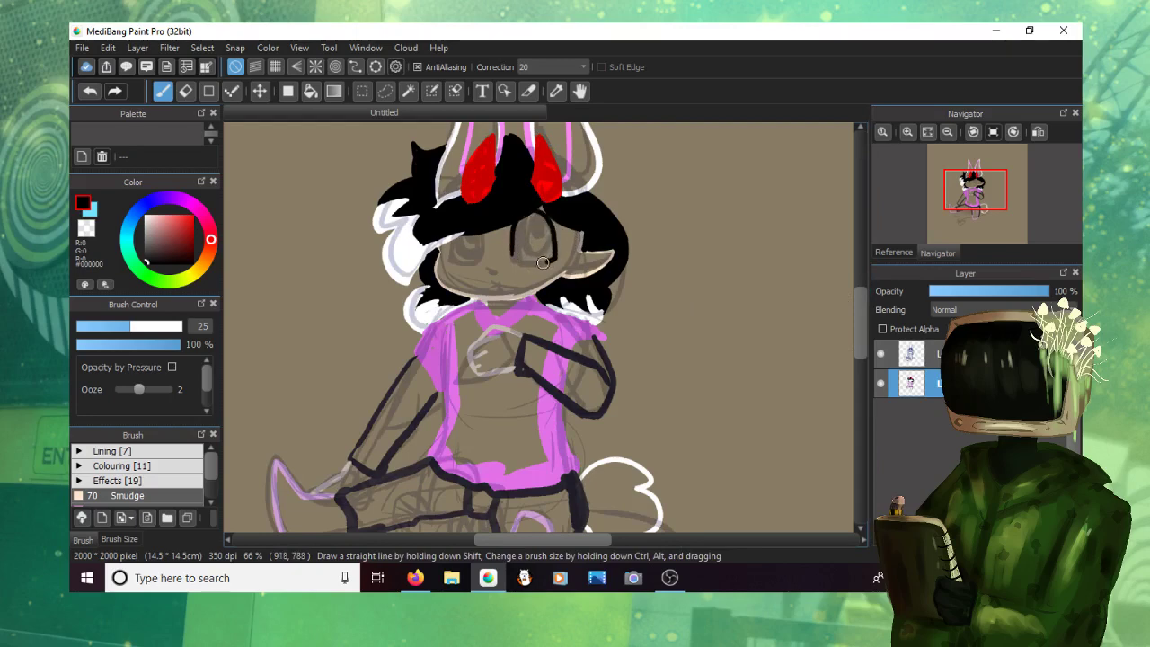
{"action": "left_click_drag", "start_coordinate": [535, 214], "coordinate": [537, 236]}
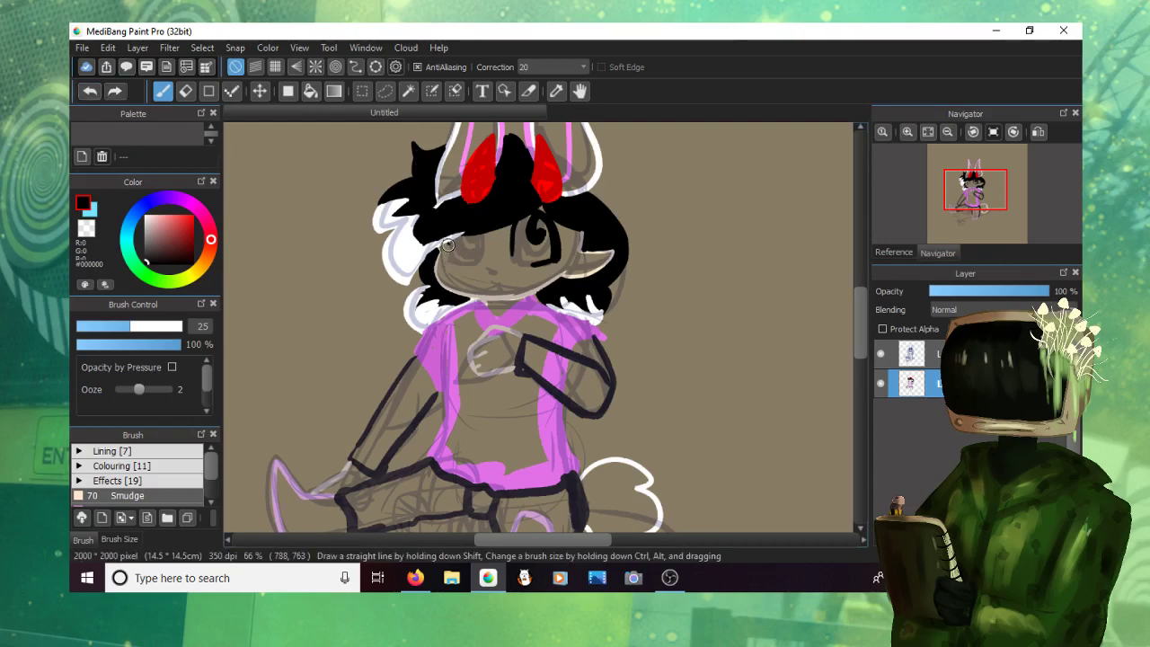
{"action": "left_click_drag", "start_coordinate": [445, 253], "coordinate": [476, 255]}
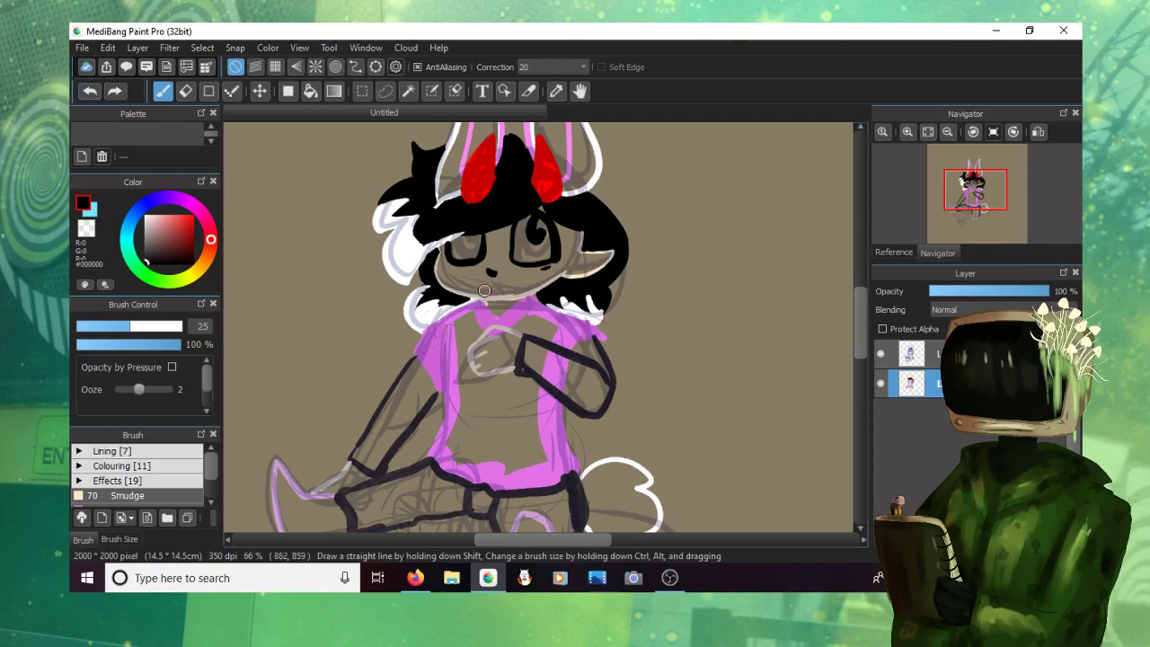
{"action": "left_click_drag", "start_coordinate": [502, 289], "coordinate": [485, 292]}
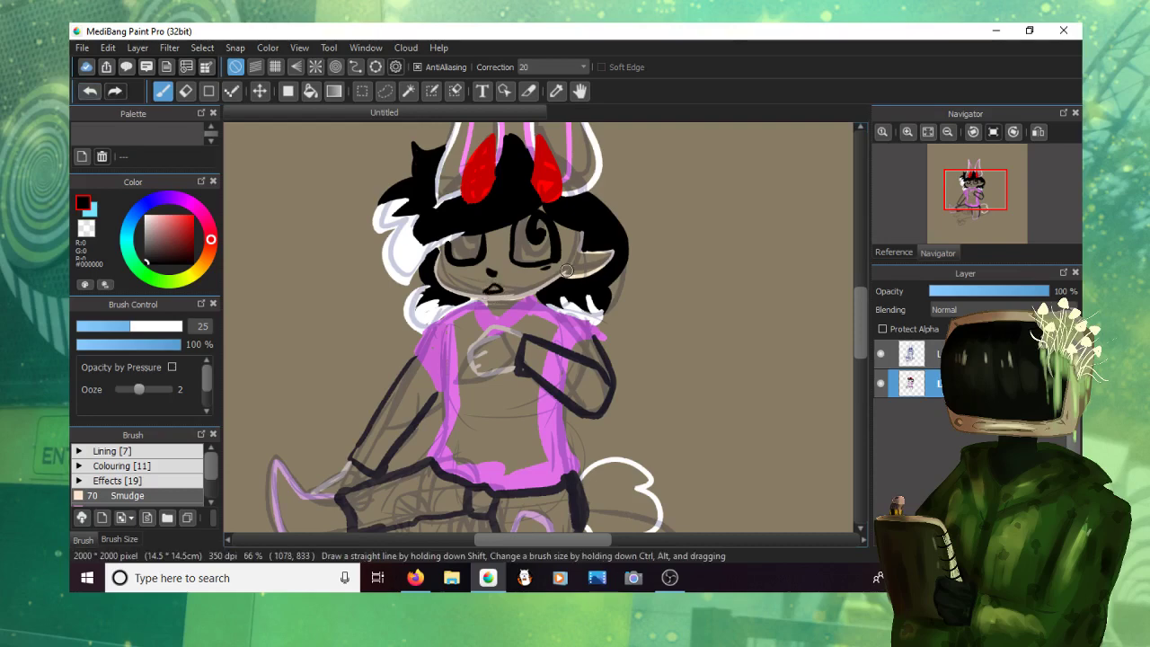
Step: Hide the sketch layer and try a bucket fill of the face in beige #D2C3B5, undoing that fill
{"action": "left_click", "coordinate": [521, 297], "text": "alt"}
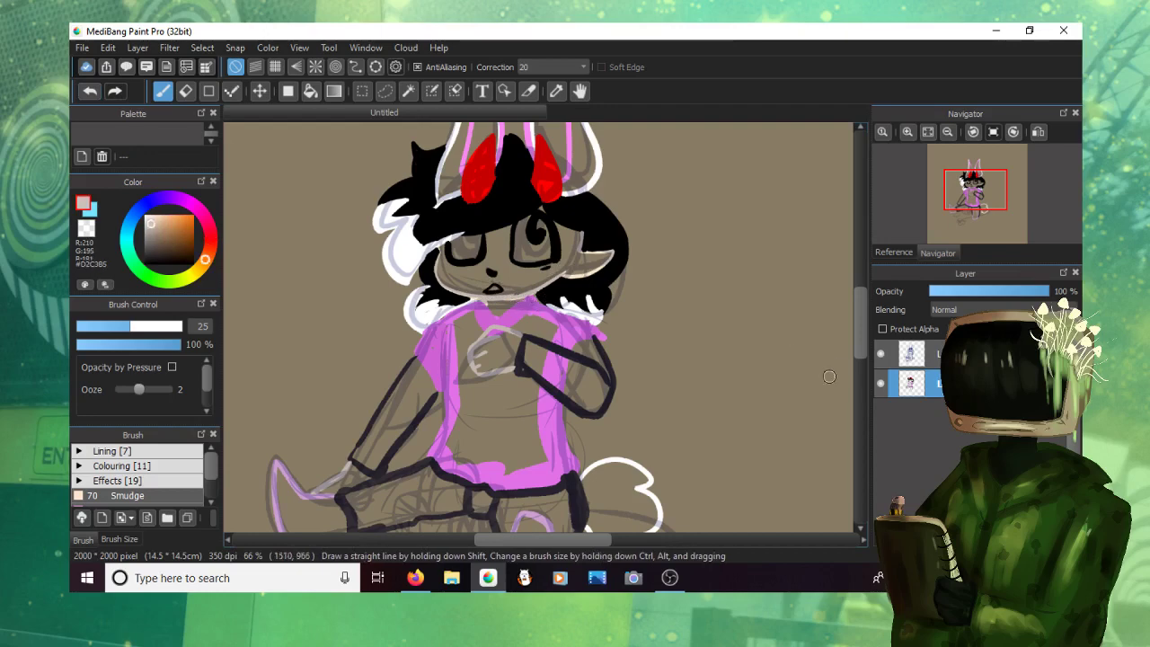
{"action": "left_click", "coordinate": [880, 353]}
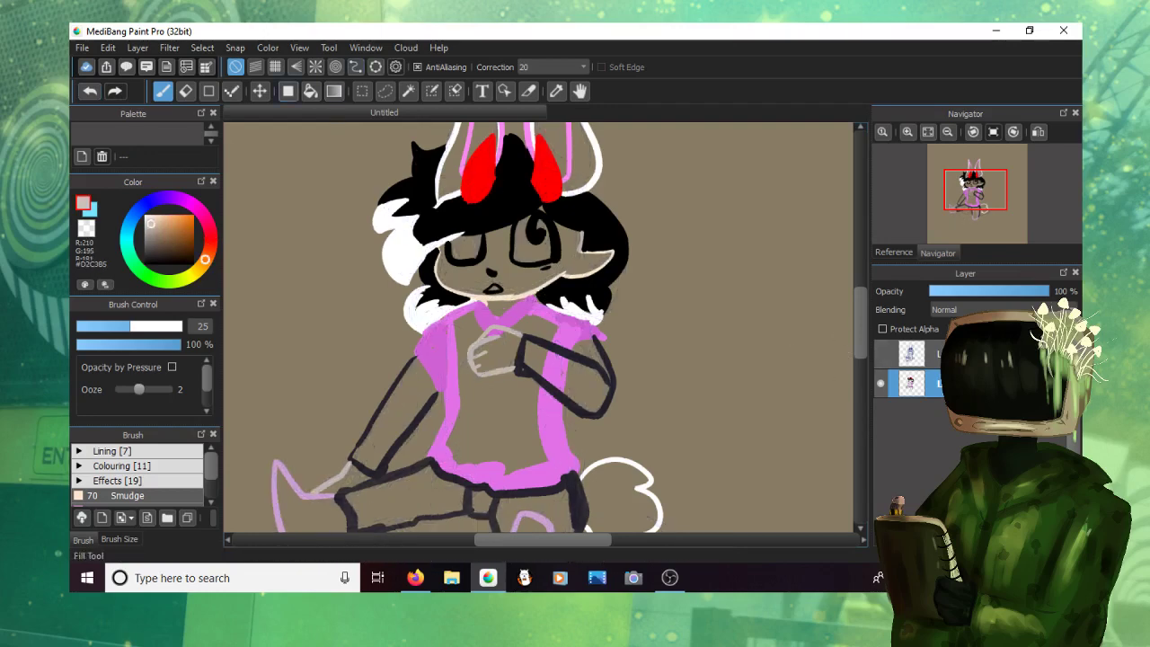
{"action": "left_click", "coordinate": [310, 91]}
{"action": "left_click", "coordinate": [509, 281]}
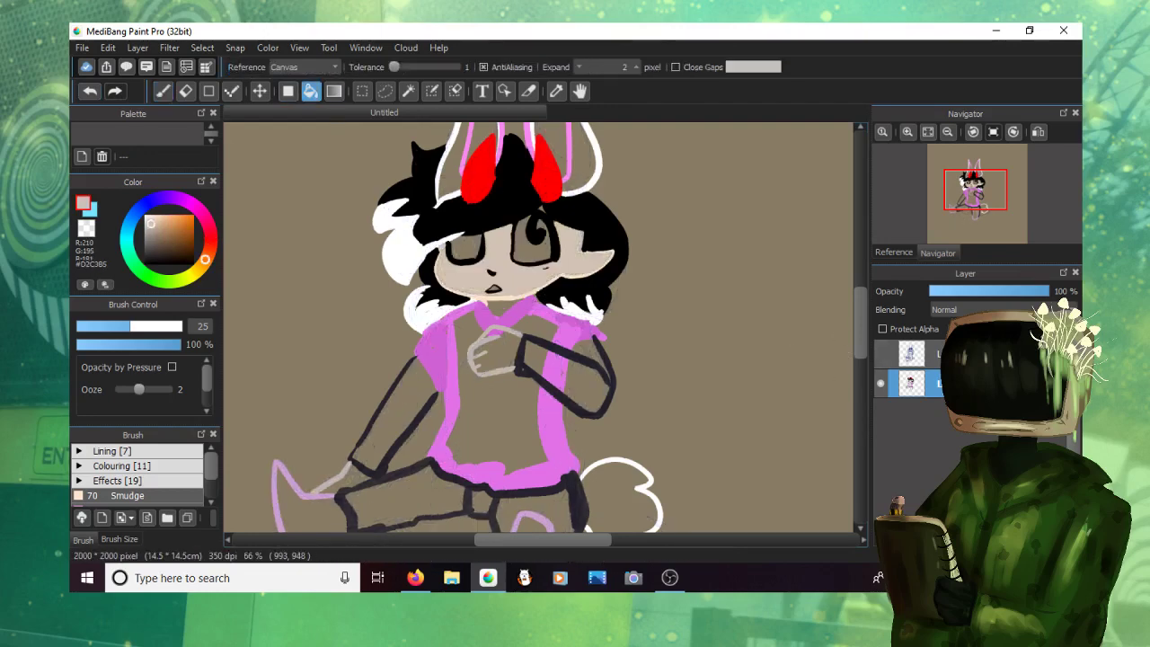
{"action": "left_click", "coordinate": [90, 91]}
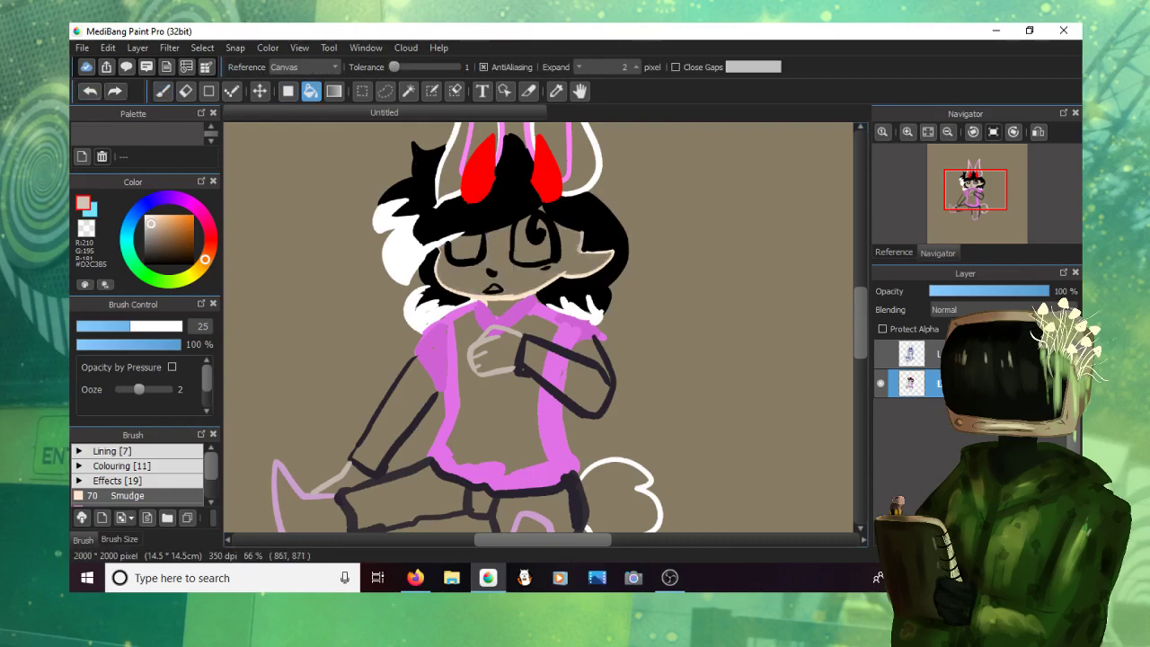
{"action": "right_click", "coordinate": [487, 312]}
{"action": "left_click", "coordinate": [482, 292]}
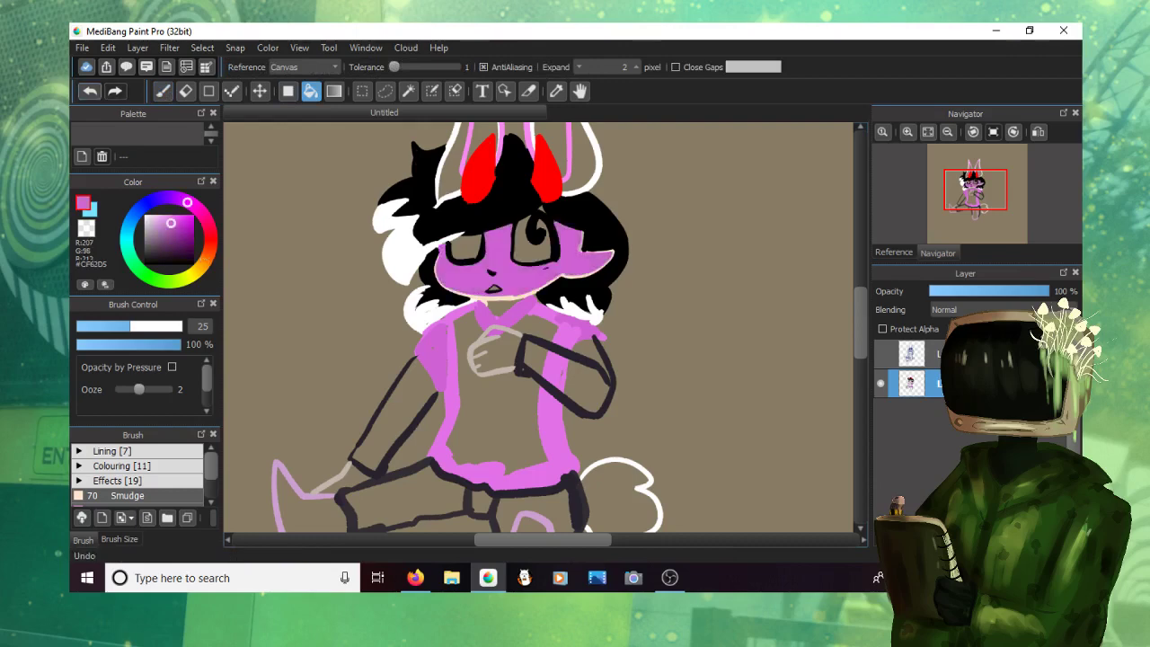
{"action": "key", "text": "ctrl+z"}
Step: Bucket-fill both hands, including their finger lines, and the face with pale skin tone #F8E4C8 sampled from the face outline
{"action": "right_click", "coordinate": [493, 299]}
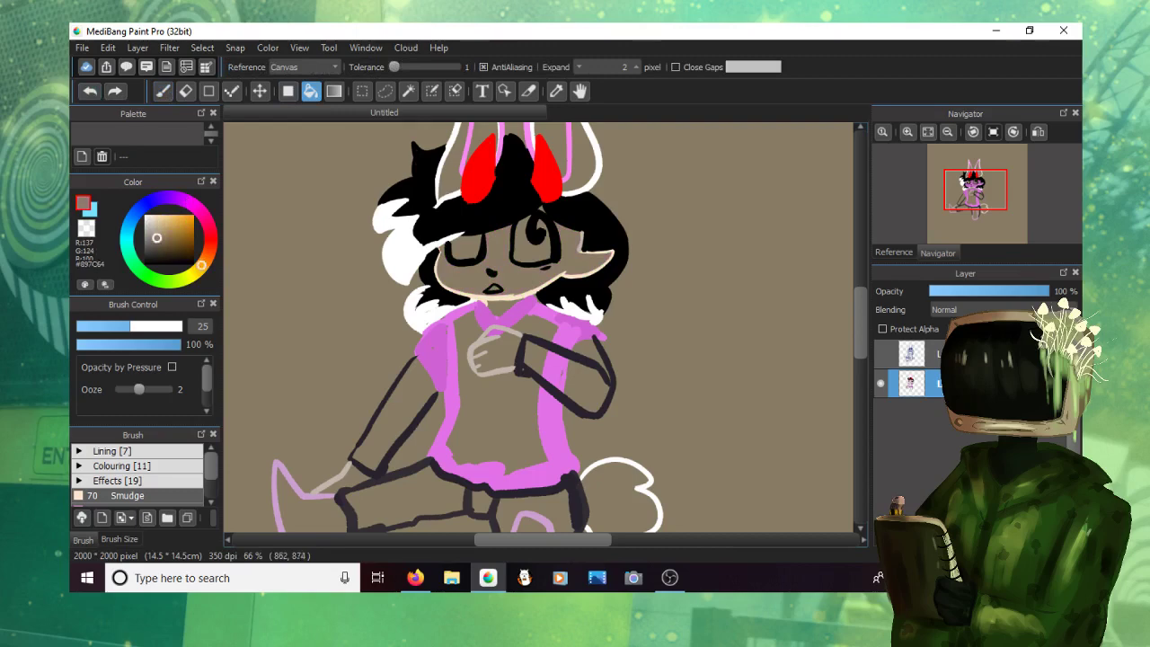
{"action": "left_click", "coordinate": [492, 352]}
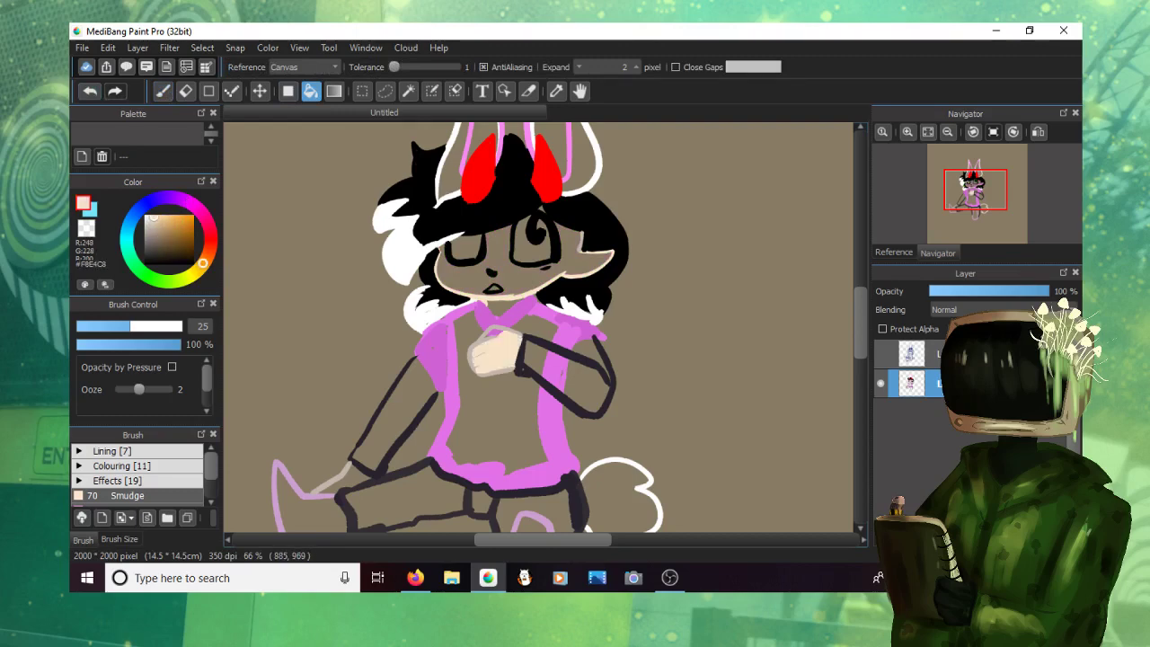
{"action": "left_click", "coordinate": [474, 349]}
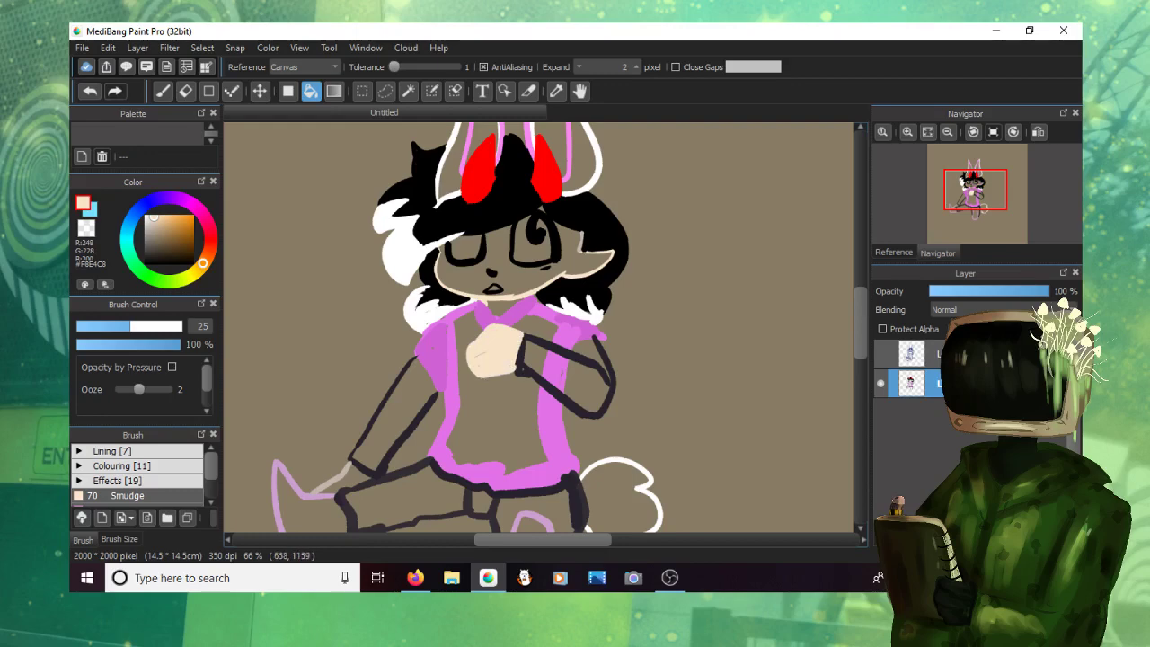
{"action": "left_click", "coordinate": [343, 476]}
{"action": "left_click", "coordinate": [339, 472]}
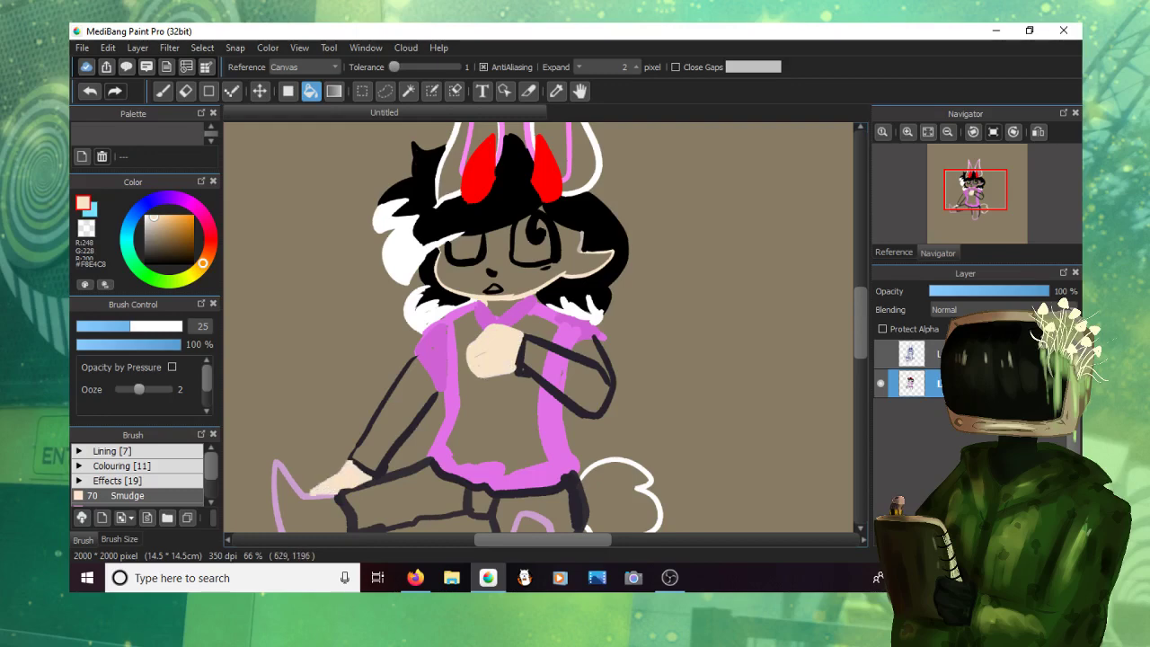
{"action": "scroll", "coordinate": [404, 282], "scroll_direction": "down", "scroll_amount": 2}
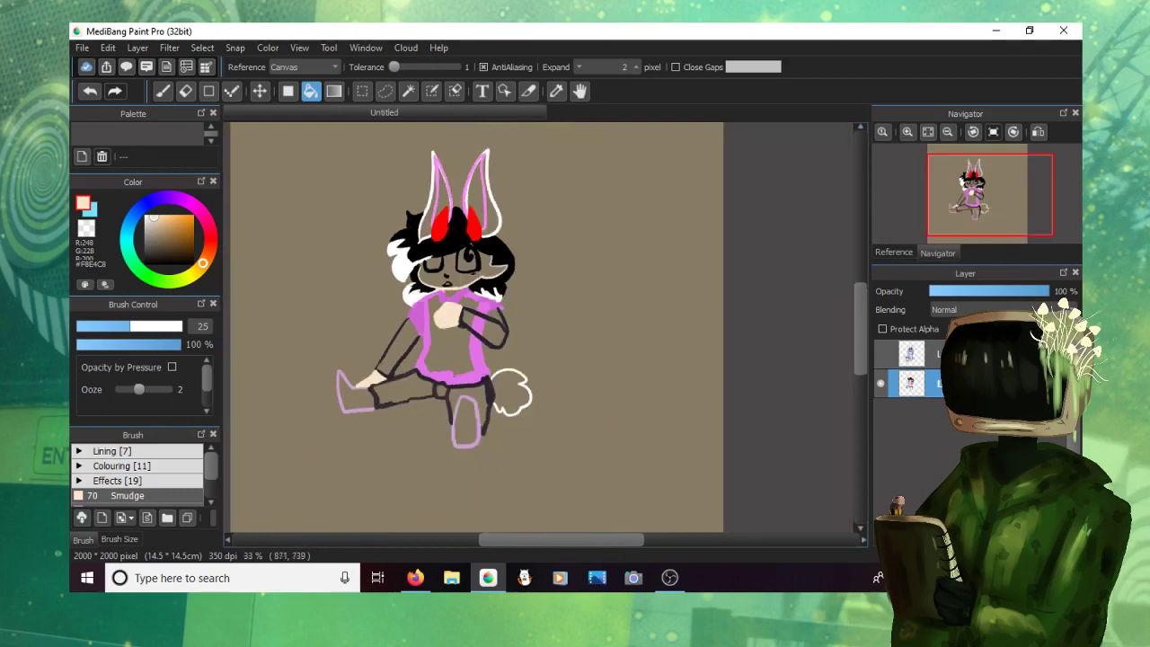
{"action": "scroll", "coordinate": [453, 261], "scroll_direction": "up", "scroll_amount": 4}
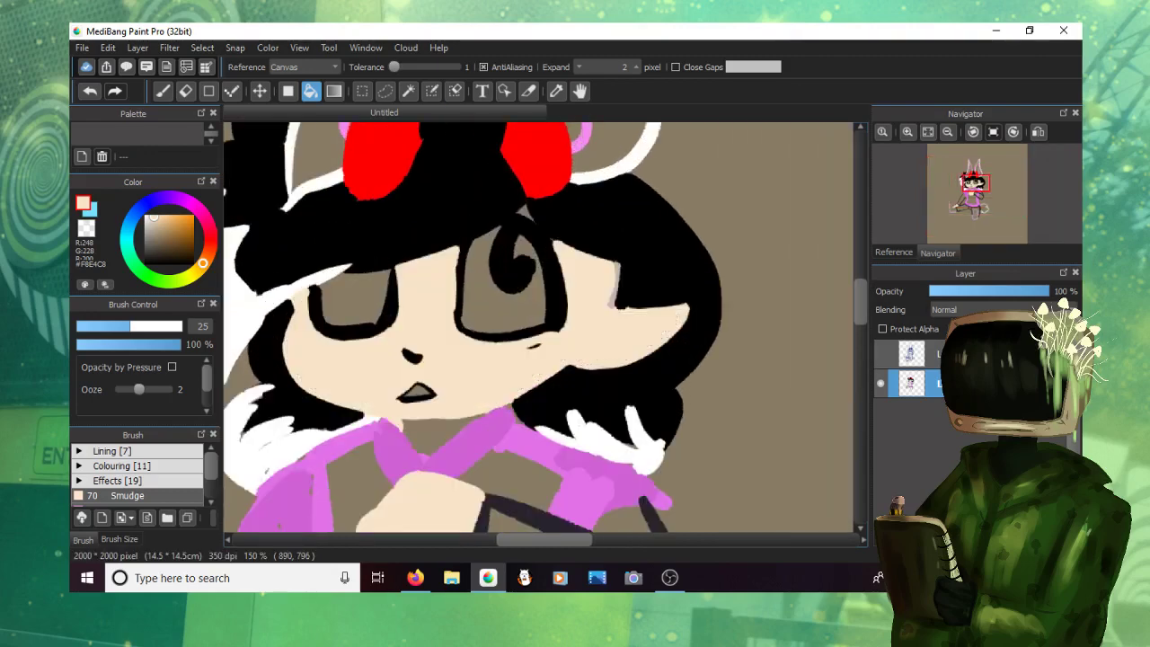
Step: Touch up the skin at the elf ear's inner corner, and shade the ear's edges and the cheek below the eye with grey-beige #C2B5AE
{"action": "key", "text": "b"}
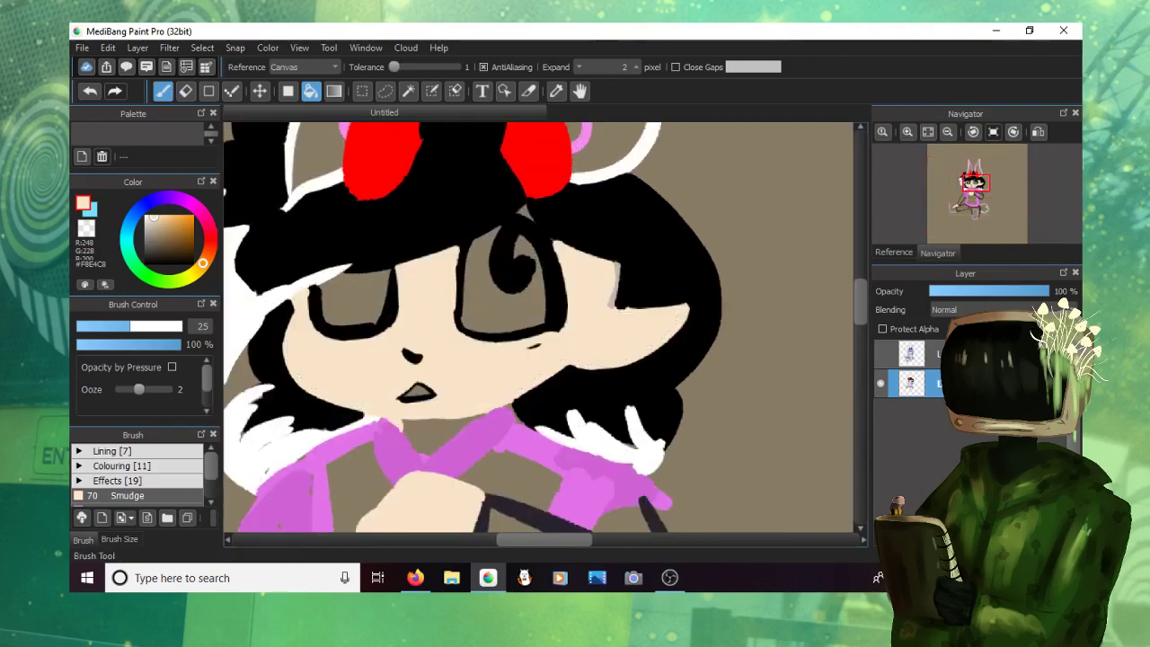
{"action": "mouse_move", "coordinate": [527, 212]}
{"action": "left_mouse_down"}
{"action": "mouse_move", "coordinate": [563, 257]}
{"action": "mouse_move", "coordinate": [567, 293]}
{"action": "mouse_move", "coordinate": [553, 301]}
{"action": "mouse_move", "coordinate": [583, 252]}
{"action": "mouse_move", "coordinate": [613, 258]}
{"action": "mouse_move", "coordinate": [613, 303]}
{"action": "left_mouse_up"}
{"action": "left_click", "coordinate": [613, 303], "text": "alt"}
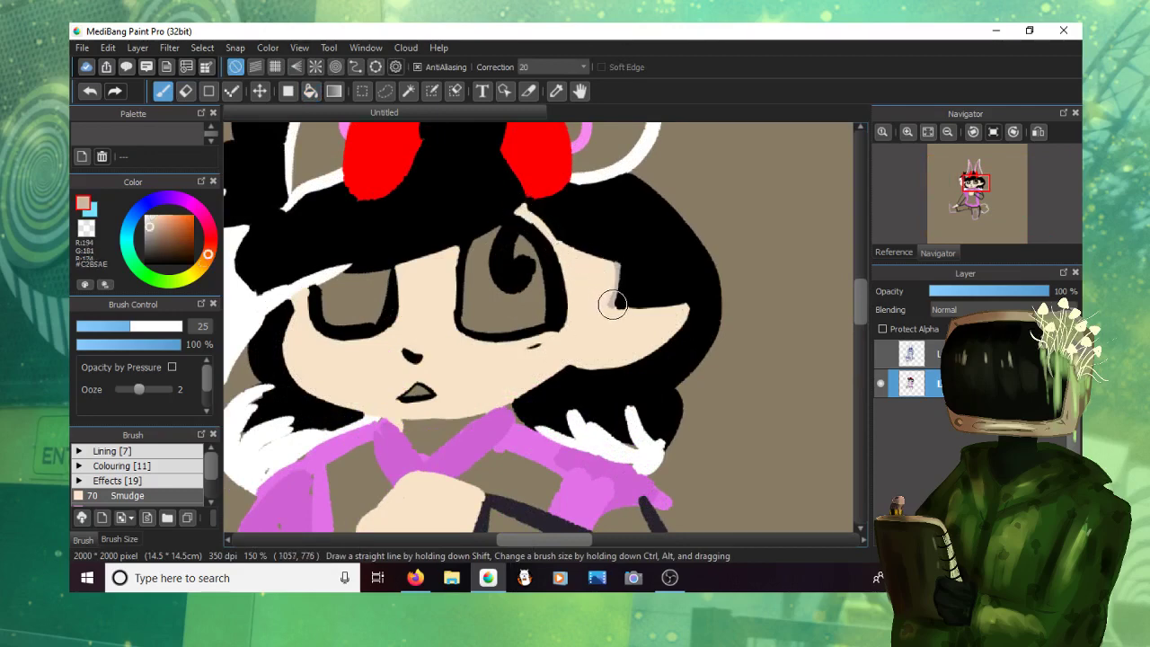
{"action": "left_click_drag", "start_coordinate": [543, 220], "coordinate": [612, 262]}
{"action": "left_click_drag", "start_coordinate": [587, 342], "coordinate": [655, 332]}
{"action": "left_click_drag", "start_coordinate": [517, 349], "coordinate": [534, 346]}
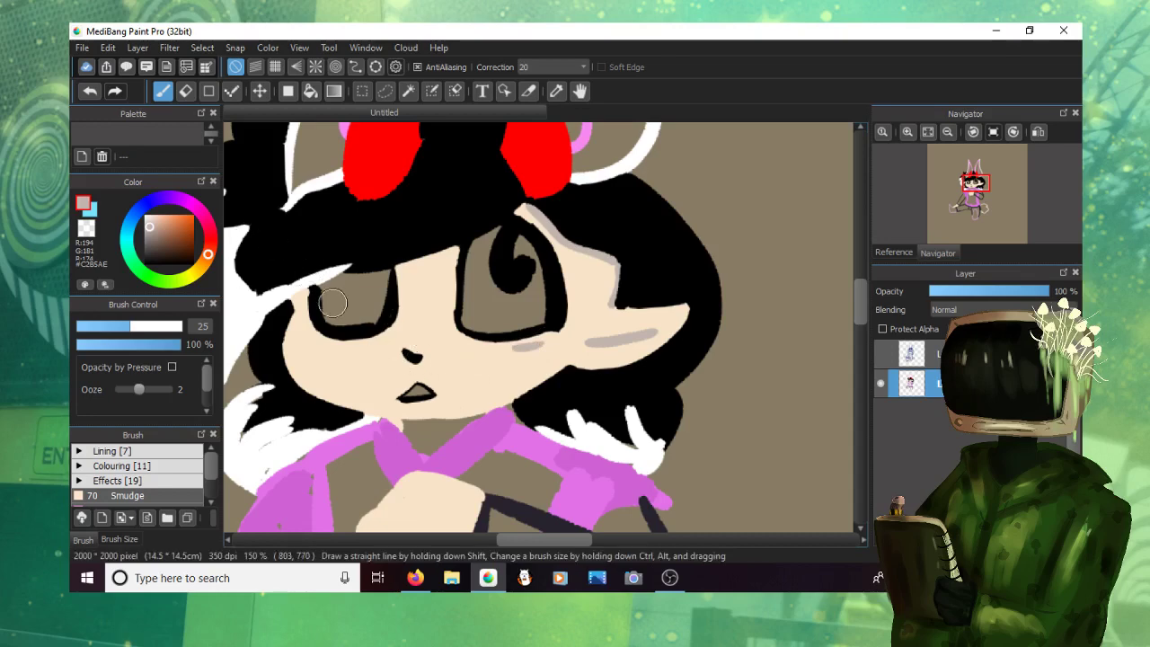
Step: Bucket-fill the inside of the smaller eye with black sampled from its outline
{"action": "right_click", "coordinate": [367, 333]}
{"action": "left_click", "coordinate": [311, 91]}
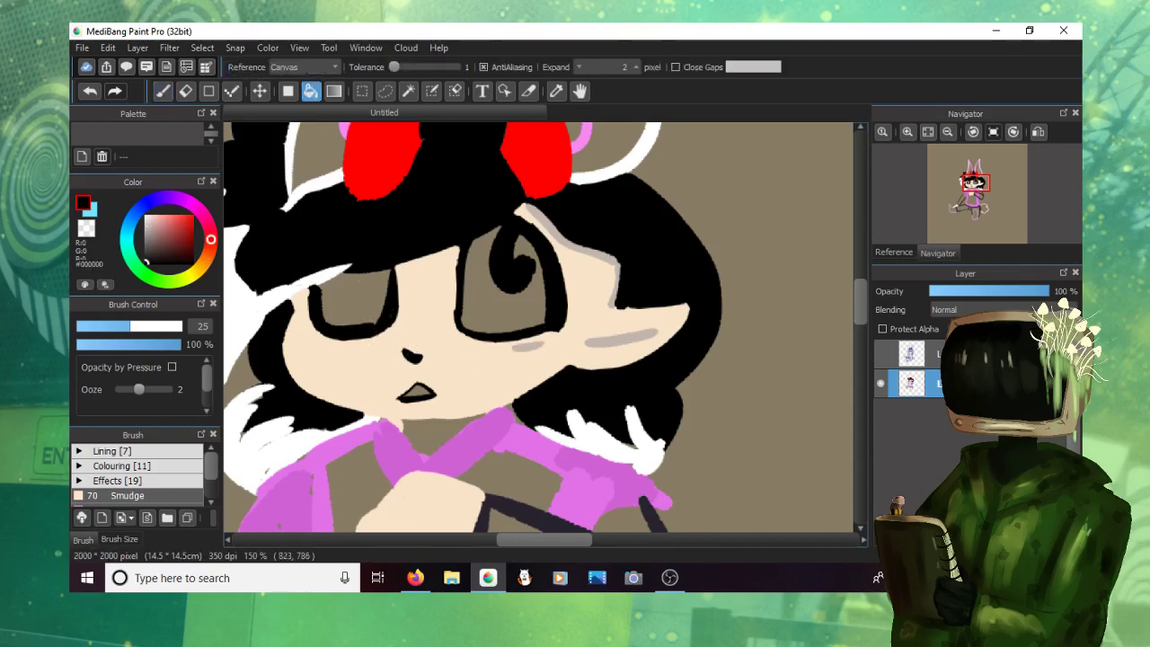
{"action": "left_click", "coordinate": [357, 298]}
Step: Brush two curved red #FF0000 arcs inside the black eye, using red sampled from the bow and redoing the first attempt
{"action": "right_click", "coordinate": [384, 163]}
{"action": "key", "text": "b"}
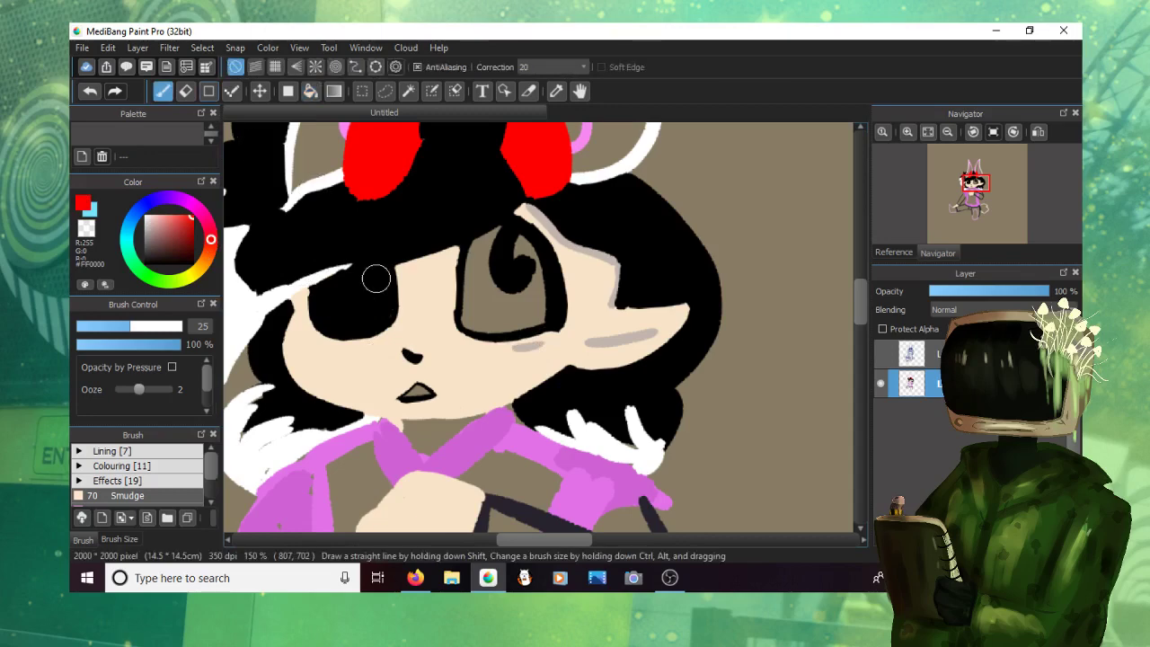
{"action": "left_click_drag", "start_coordinate": [346, 286], "coordinate": [386, 278]}
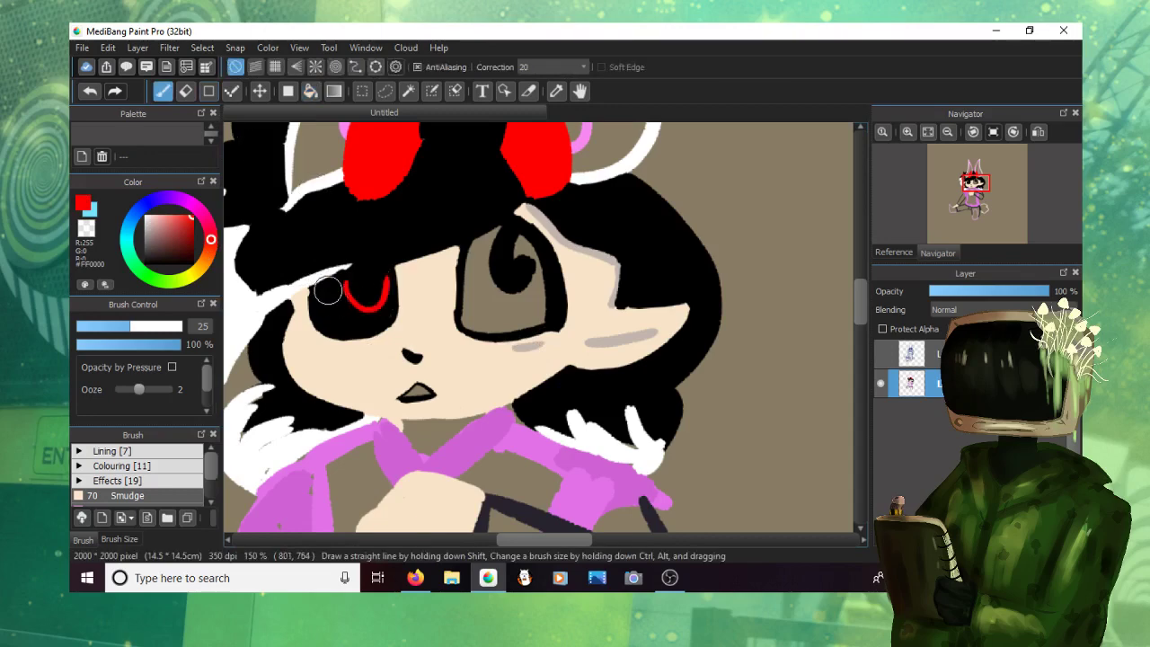
{"action": "key", "text": "ctrl+z"}
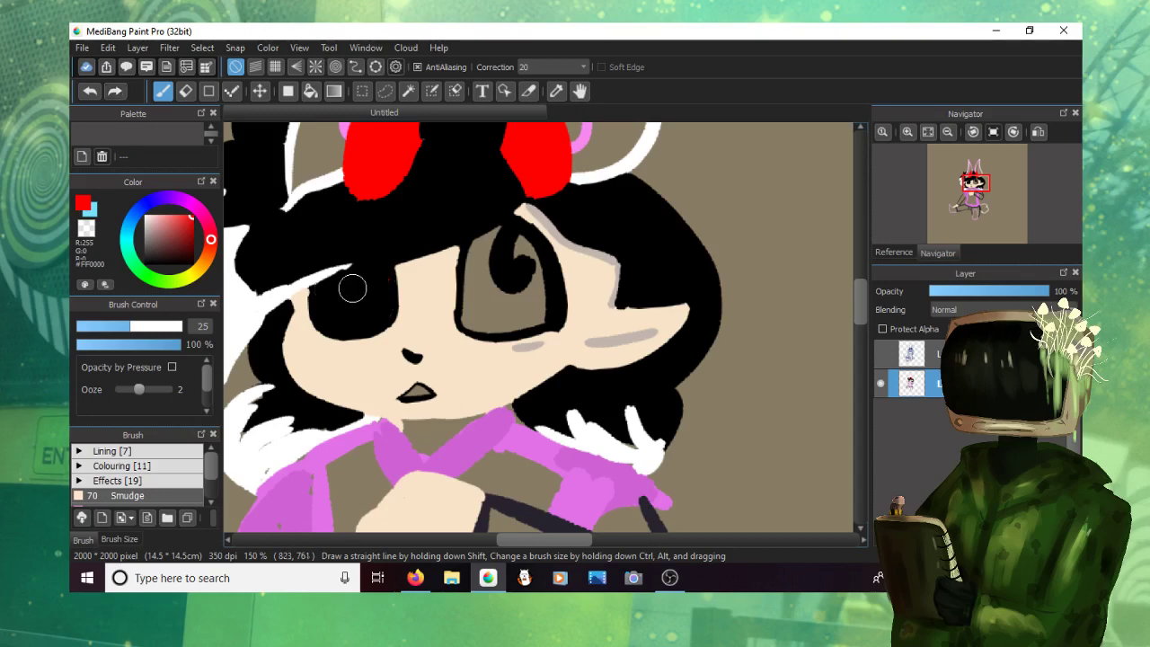
{"action": "mouse_move", "coordinate": [348, 279]}
{"action": "left_mouse_down"}
{"action": "mouse_move", "coordinate": [359, 303]}
{"action": "mouse_move", "coordinate": [382, 299]}
{"action": "mouse_move", "coordinate": [359, 326]}
{"action": "mouse_move", "coordinate": [375, 333]}
{"action": "left_mouse_up"}
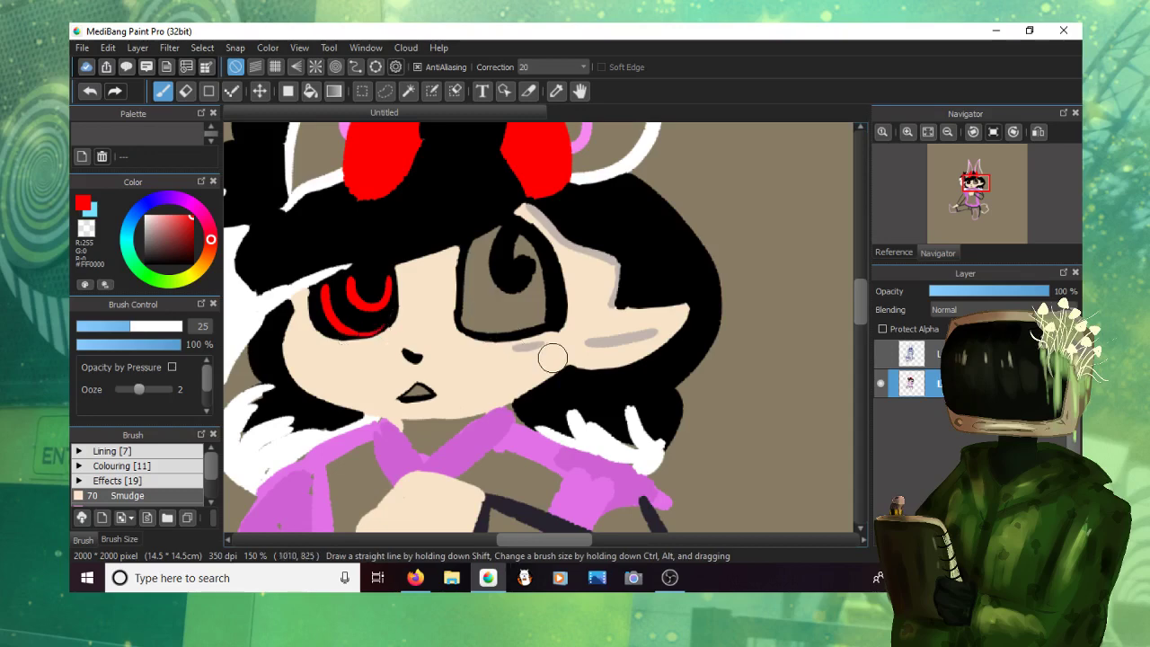
Step: Choose grey #786D6D as the paint colour and add a new layer beneath the coloured line layer
{"action": "left_click", "coordinate": [148, 238]}
{"action": "left_click", "coordinate": [883, 536]}
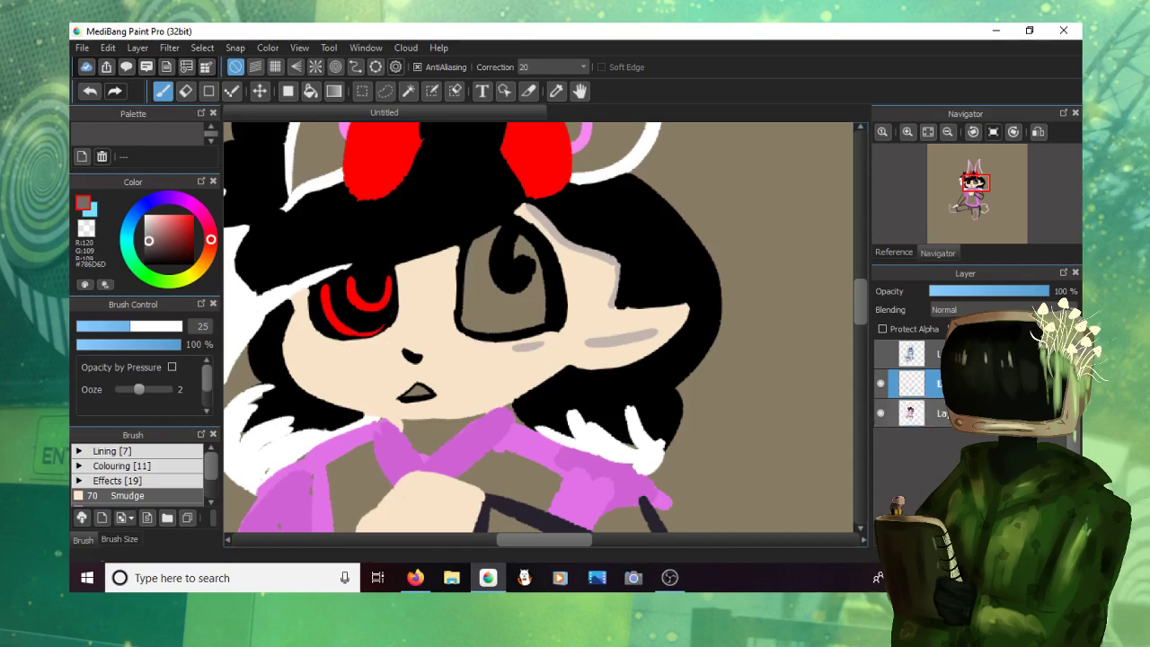
{"action": "left_click_drag", "start_coordinate": [914, 384], "coordinate": [914, 427]}
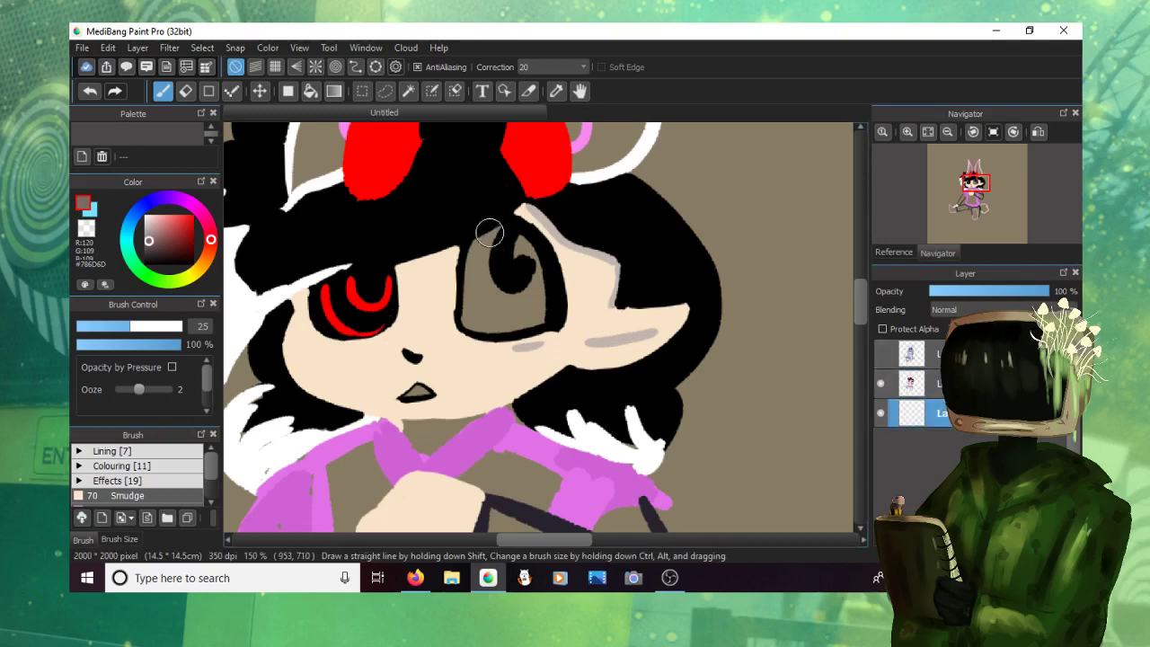
Step: Paint the larger eye's iris in grey #786D6D around the black pupil, undoing and redoing strokes until the shape is even
{"action": "mouse_move", "coordinate": [490, 233]}
{"action": "left_mouse_down"}
{"action": "mouse_move", "coordinate": [482, 260]}
{"action": "mouse_move", "coordinate": [524, 306]}
{"action": "mouse_move", "coordinate": [531, 289]}
{"action": "left_mouse_up"}
{"action": "key", "text": "ctrl+z"}
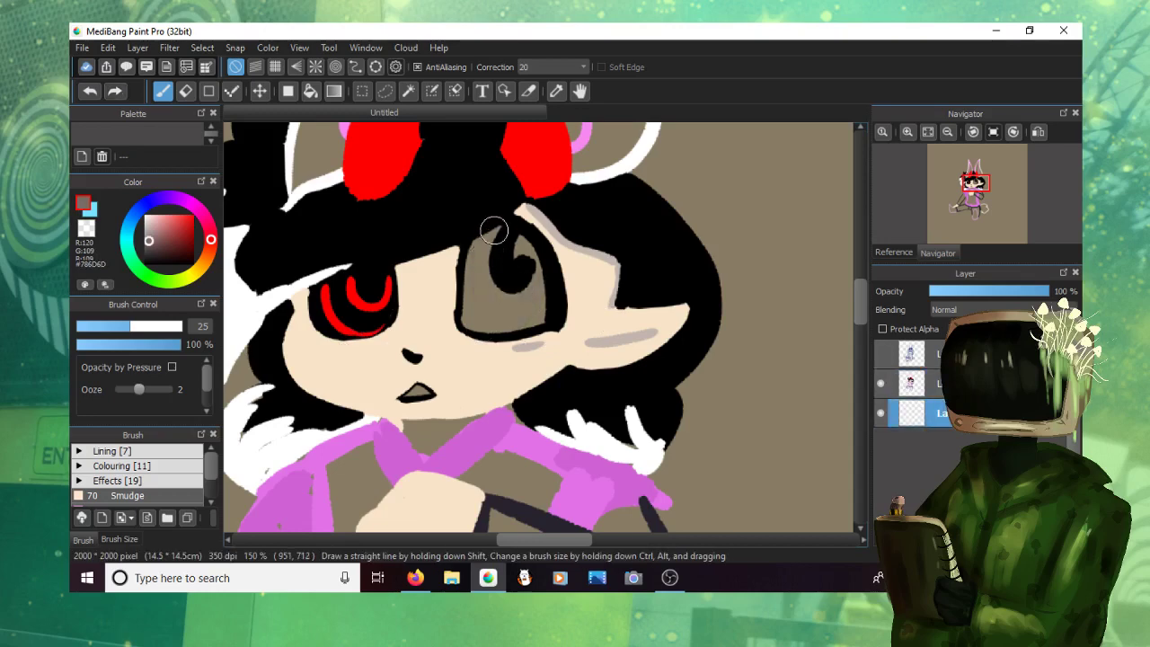
{"action": "mouse_move", "coordinate": [493, 231]}
{"action": "left_mouse_down"}
{"action": "mouse_move", "coordinate": [493, 289]}
{"action": "mouse_move", "coordinate": [516, 309]}
{"action": "left_mouse_up"}
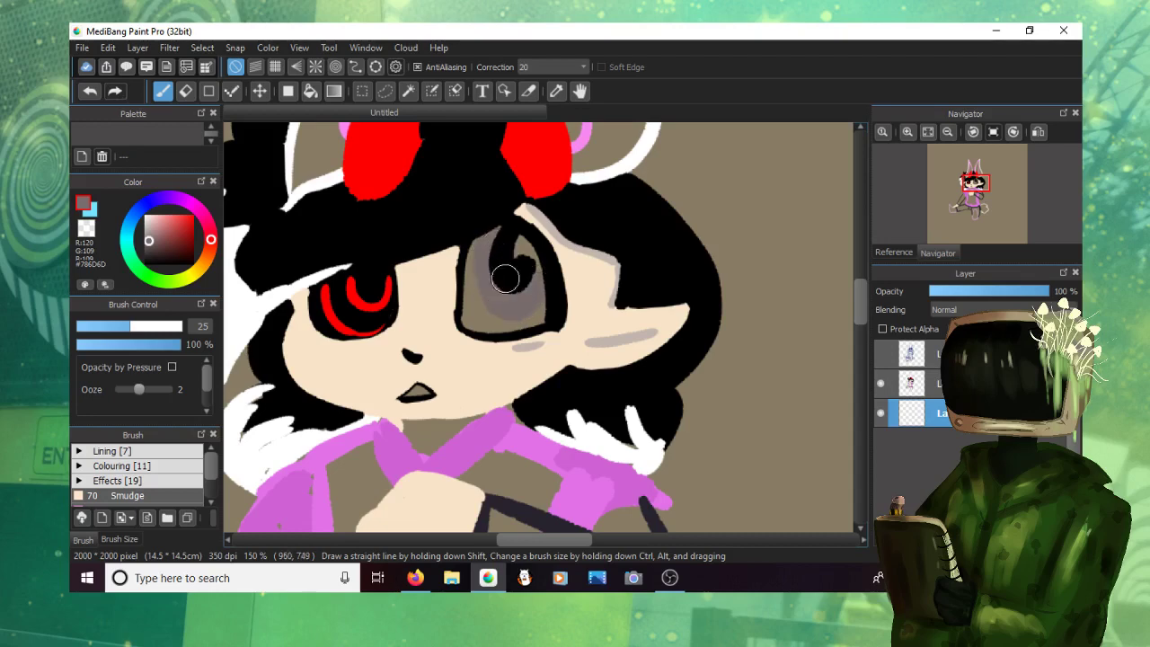
{"action": "key", "text": "ctrl+z"}
{"action": "mouse_move", "coordinate": [492, 232]}
{"action": "left_mouse_down"}
{"action": "mouse_move", "coordinate": [479, 270]}
{"action": "mouse_move", "coordinate": [487, 302]}
{"action": "mouse_move", "coordinate": [515, 308]}
{"action": "mouse_move", "coordinate": [544, 265]}
{"action": "left_mouse_up"}
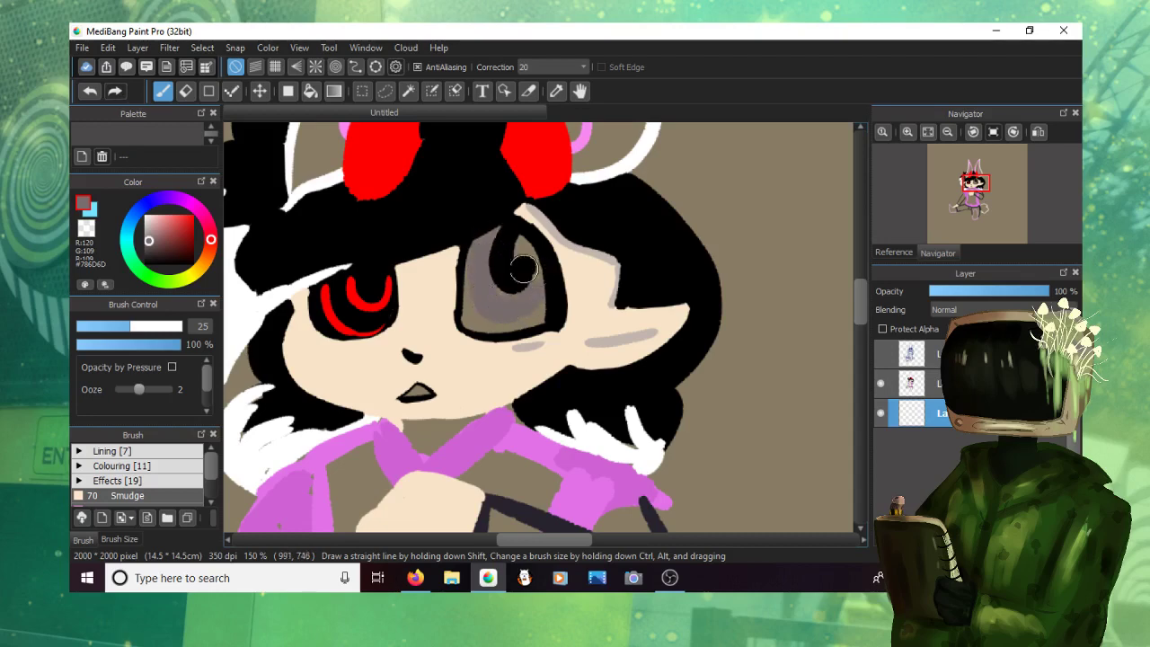
{"action": "key", "text": "ctrl+z"}
{"action": "mouse_move", "coordinate": [491, 233]}
{"action": "left_mouse_down"}
{"action": "mouse_move", "coordinate": [479, 305]}
{"action": "mouse_move", "coordinate": [543, 269]}
{"action": "mouse_move", "coordinate": [519, 256]}
{"action": "mouse_move", "coordinate": [516, 265]}
{"action": "left_mouse_up"}
Step: Add a white #FFFFFF highlight beside the larger eye's pupil and a darker grey shadow across the top of the iris
{"action": "right_click", "coordinate": [609, 447]}
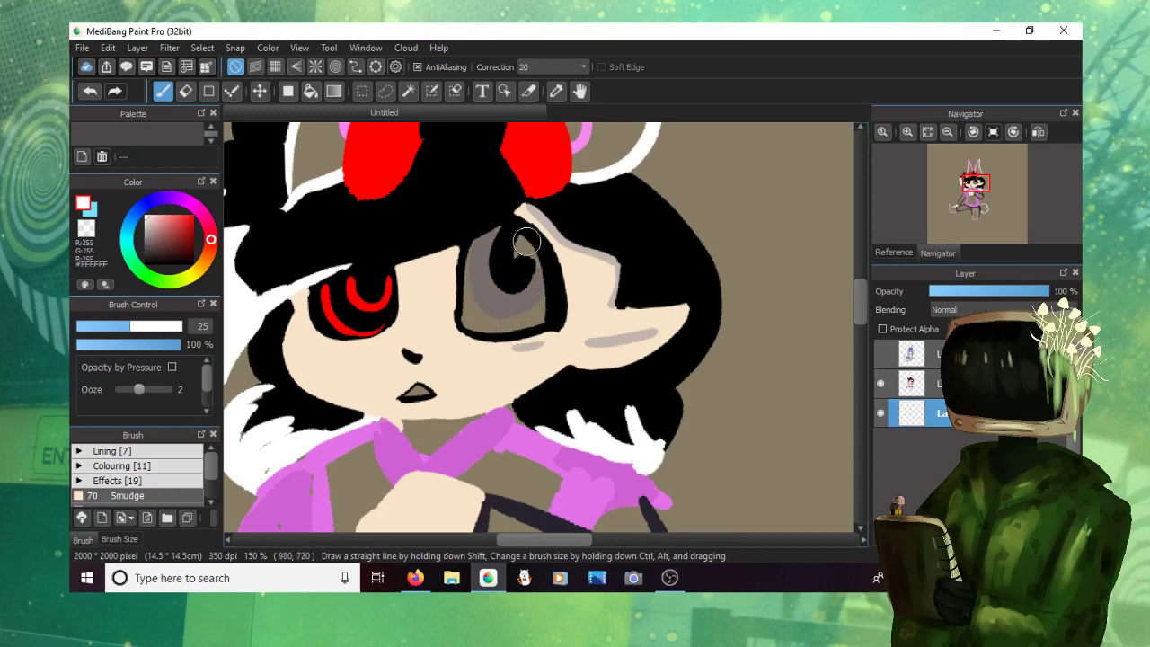
{"action": "mouse_move", "coordinate": [519, 235]}
{"action": "left_mouse_down"}
{"action": "mouse_move", "coordinate": [526, 263]}
{"action": "mouse_move", "coordinate": [533, 241]}
{"action": "mouse_move", "coordinate": [487, 259]}
{"action": "mouse_move", "coordinate": [494, 222]}
{"action": "mouse_move", "coordinate": [519, 273]}
{"action": "mouse_move", "coordinate": [502, 259]}
{"action": "mouse_move", "coordinate": [504, 222]}
{"action": "mouse_move", "coordinate": [488, 283]}
{"action": "mouse_move", "coordinate": [519, 294]}
{"action": "mouse_move", "coordinate": [522, 238]}
{"action": "mouse_move", "coordinate": [504, 254]}
{"action": "mouse_move", "coordinate": [489, 229]}
{"action": "left_mouse_up"}
{"action": "right_click", "coordinate": [492, 257]}
{"action": "key", "text": "ctrl+z"}
{"action": "right_click", "coordinate": [527, 249]}
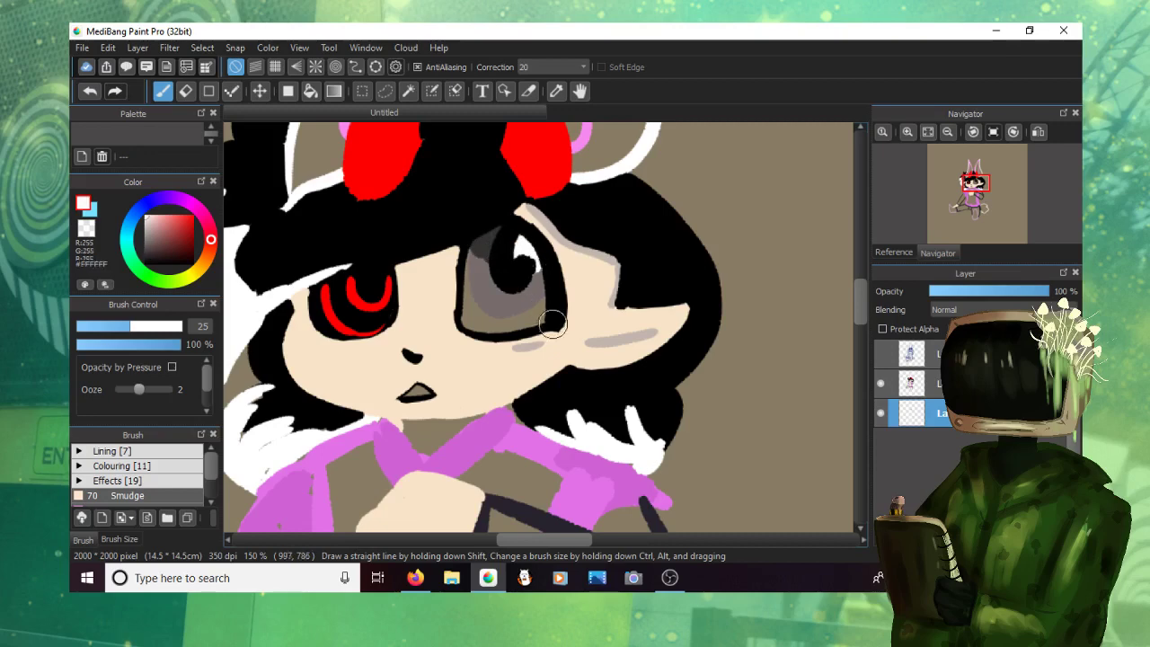
Step: Merge the iris layer with the line layer and paint the larger eye's white area on a new layer beneath it
{"action": "left_click", "coordinate": [939, 383]}
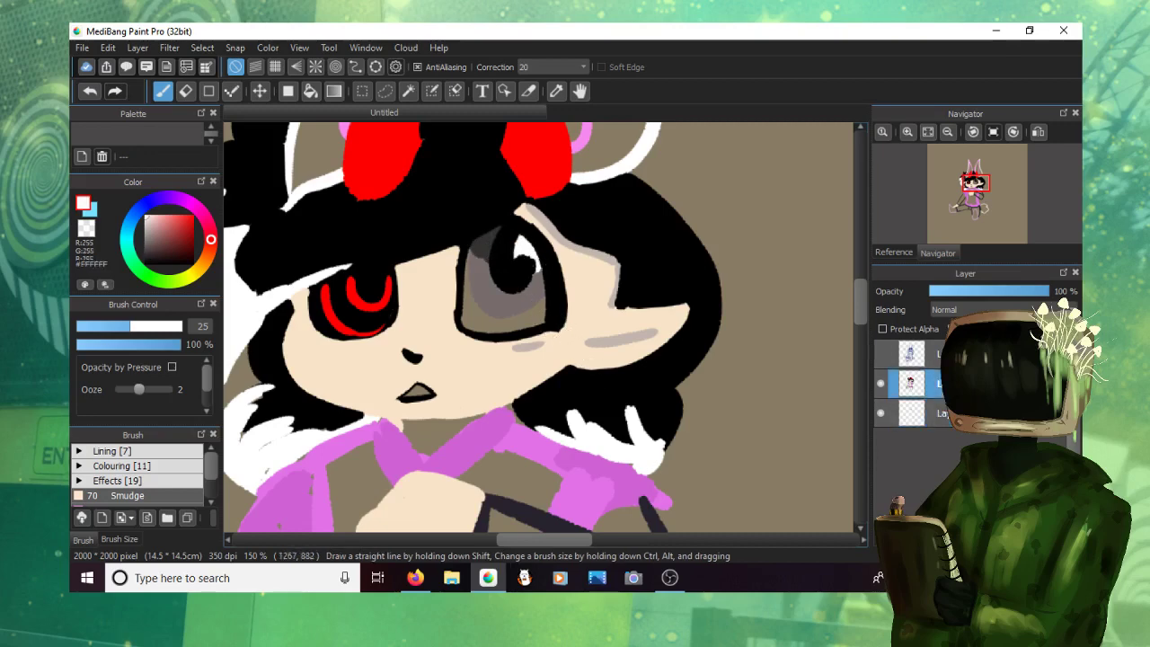
{"action": "left_click", "coordinate": [1007, 537]}
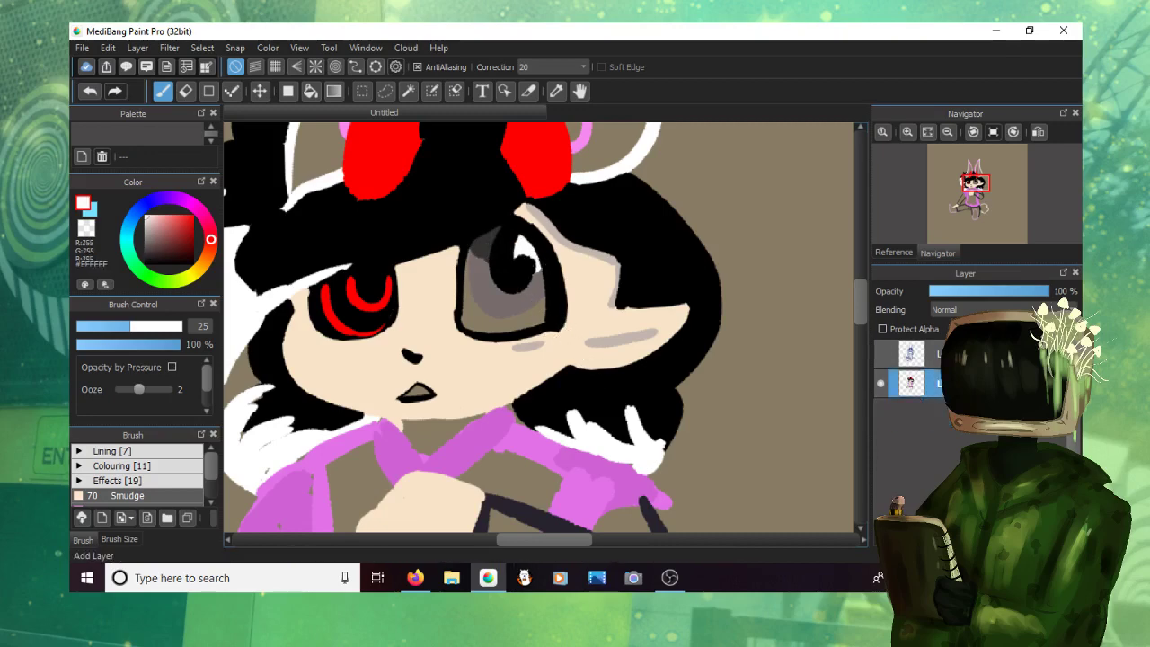
{"action": "left_click", "coordinate": [884, 536]}
{"action": "left_click_drag", "start_coordinate": [970, 384], "coordinate": [970, 422]}
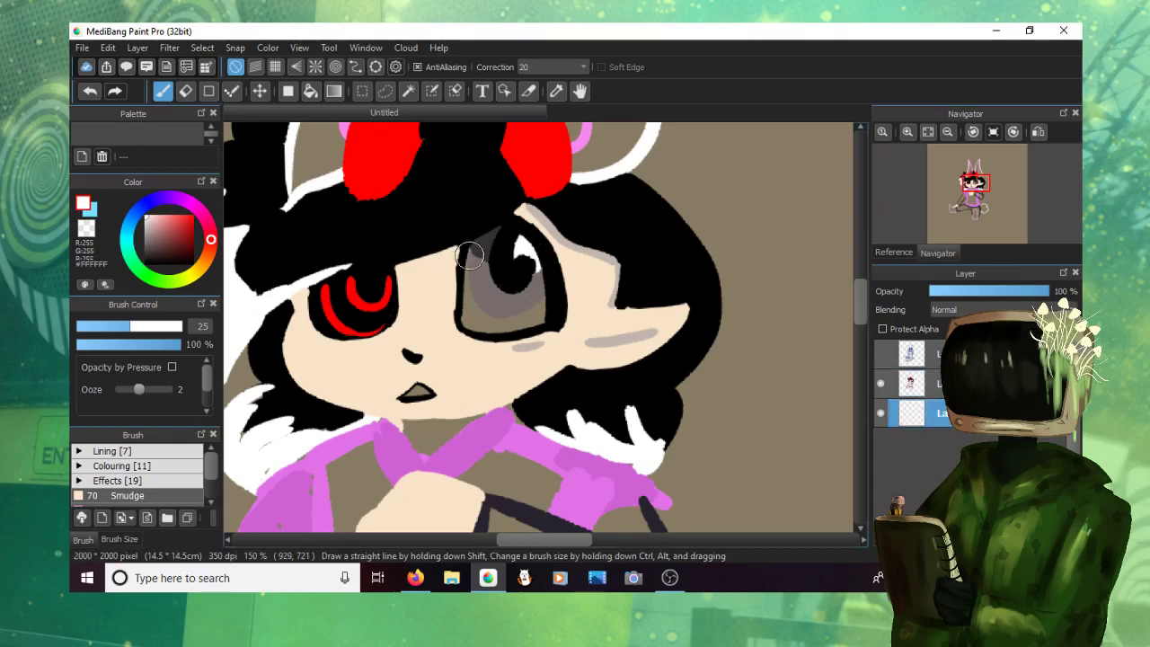
{"action": "mouse_move", "coordinate": [470, 256]}
{"action": "left_mouse_down"}
{"action": "mouse_move", "coordinate": [464, 306]}
{"action": "mouse_move", "coordinate": [475, 320]}
{"action": "mouse_move", "coordinate": [532, 303]}
{"action": "mouse_move", "coordinate": [534, 277]}
{"action": "mouse_move", "coordinate": [546, 308]}
{"action": "mouse_move", "coordinate": [463, 324]}
{"action": "mouse_move", "coordinate": [506, 317]}
{"action": "left_mouse_up"}
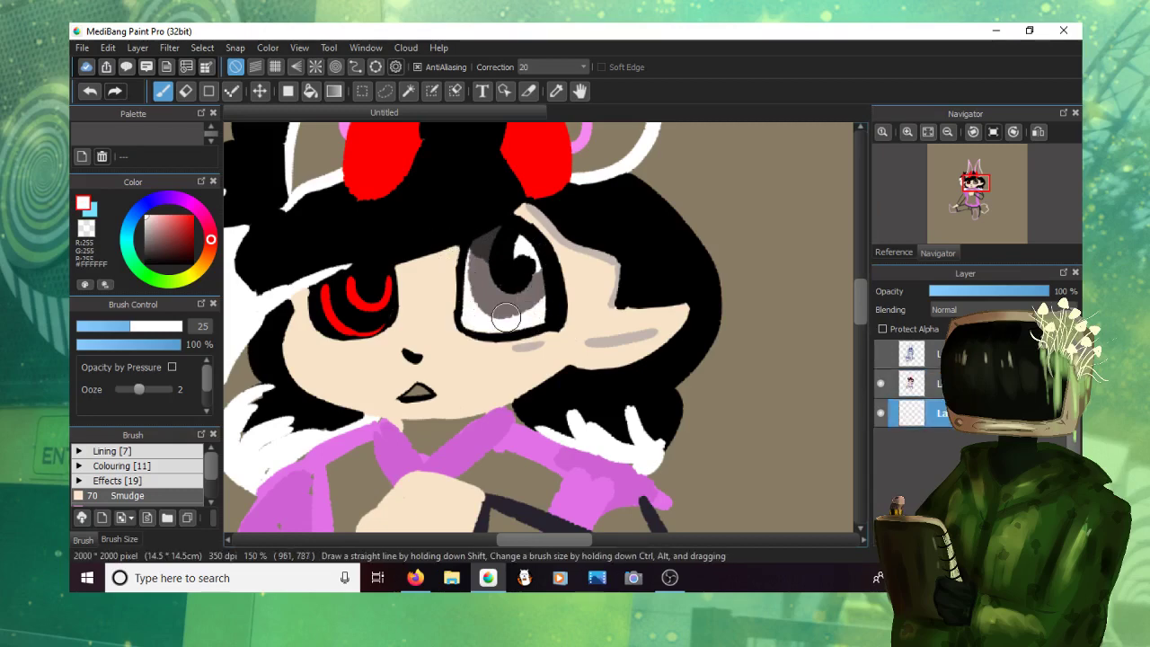
Step: Fill the mouth with dark red #420B0B and merge the line layer with the paint layer beneath it
{"action": "scroll", "coordinate": [508, 260], "scroll_direction": "down", "scroll_amount": 2}
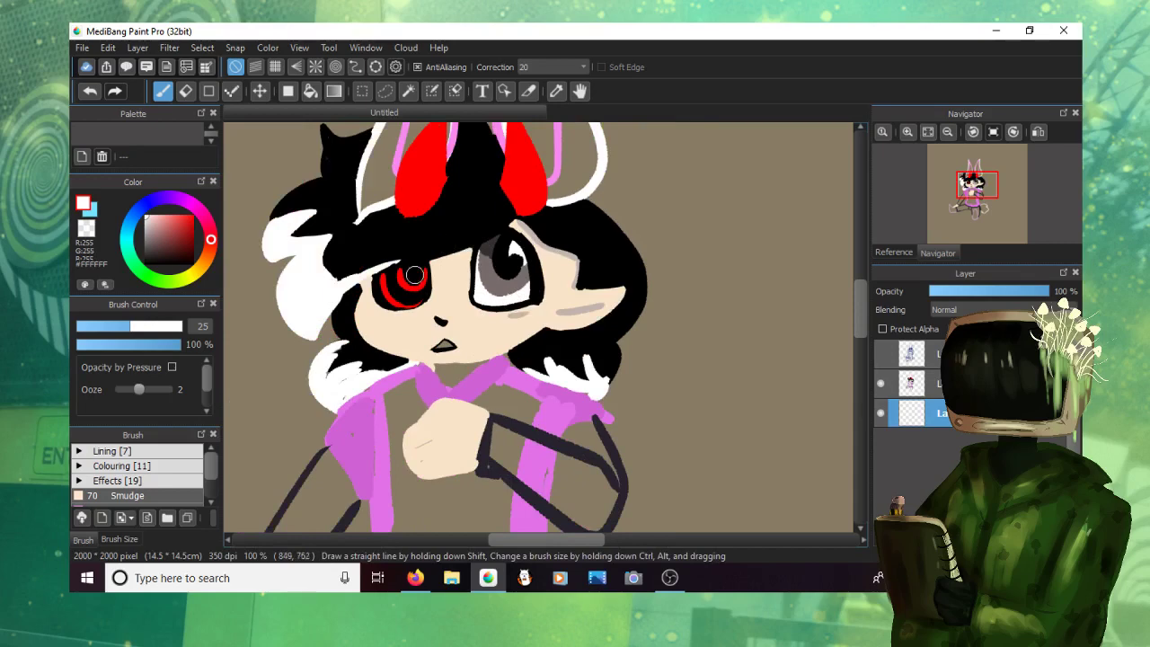
{"action": "left_click_drag", "start_coordinate": [181, 231], "coordinate": [185, 251]}
{"action": "left_click_drag", "start_coordinate": [473, 356], "coordinate": [445, 346]}
{"action": "left_click", "coordinate": [925, 383]}
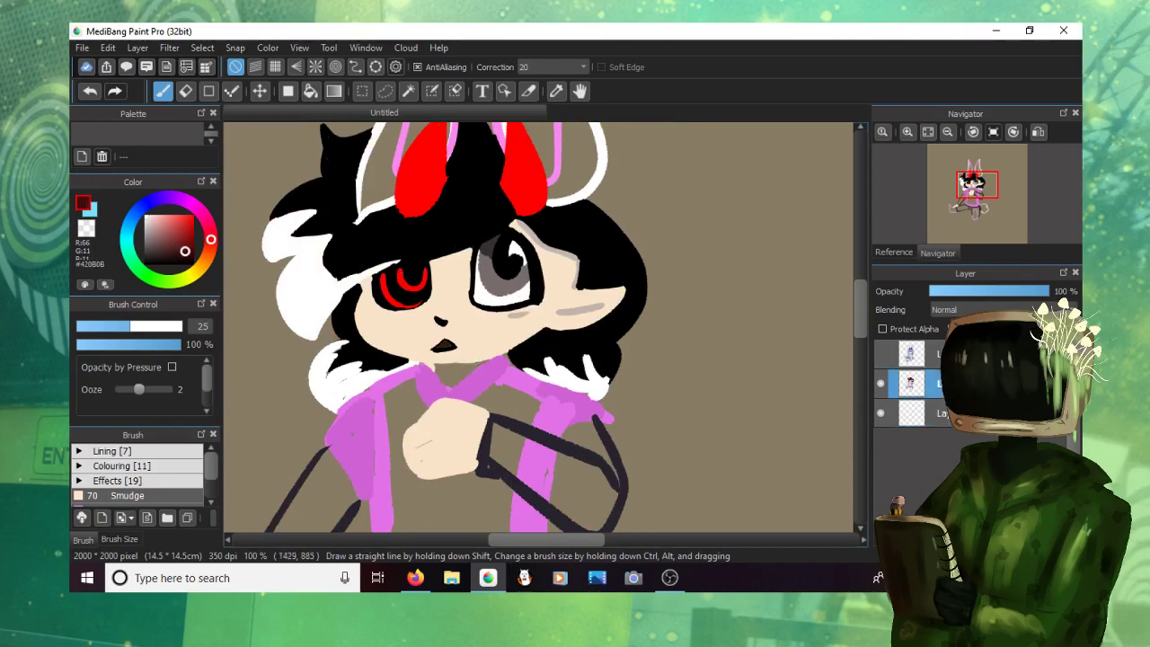
{"action": "key", "text": "ctrl+e"}
Step: Paint the raised arm's sleeve solid in its outline colour #26232C and tidy the shoulder edge with pink sampled from the vest
{"action": "scroll", "coordinate": [588, 261], "scroll_direction": "down", "scroll_amount": 2}
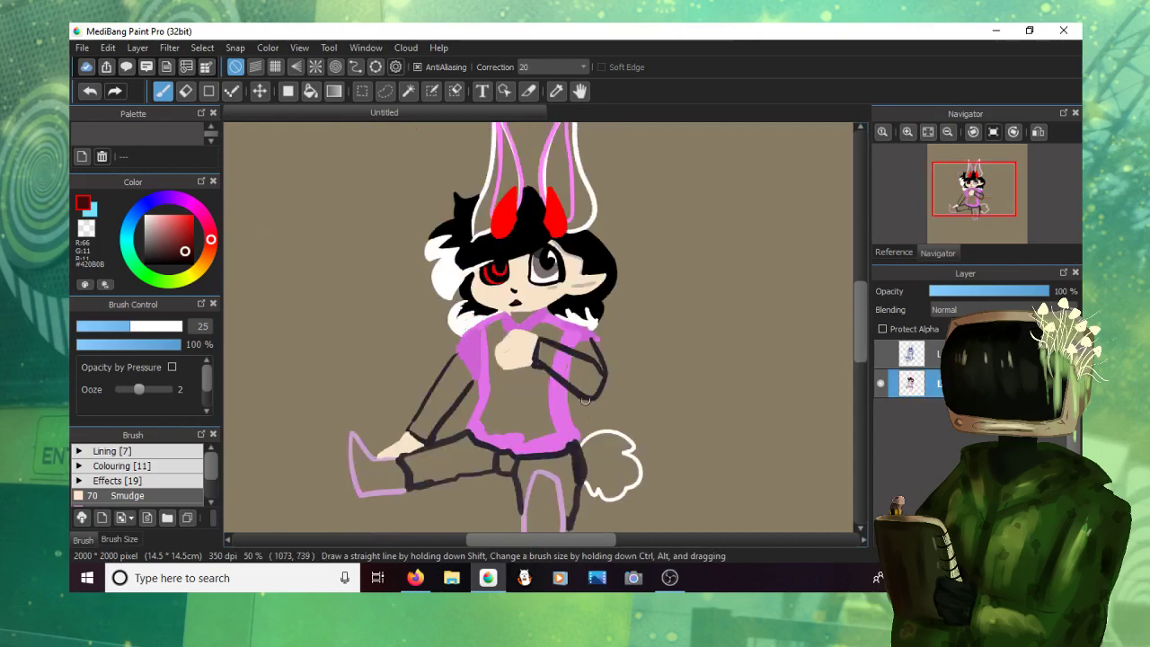
{"action": "left_click", "coordinate": [581, 361], "text": "alt"}
{"action": "scroll", "coordinate": [575, 358], "scroll_direction": "up", "scroll_amount": 2}
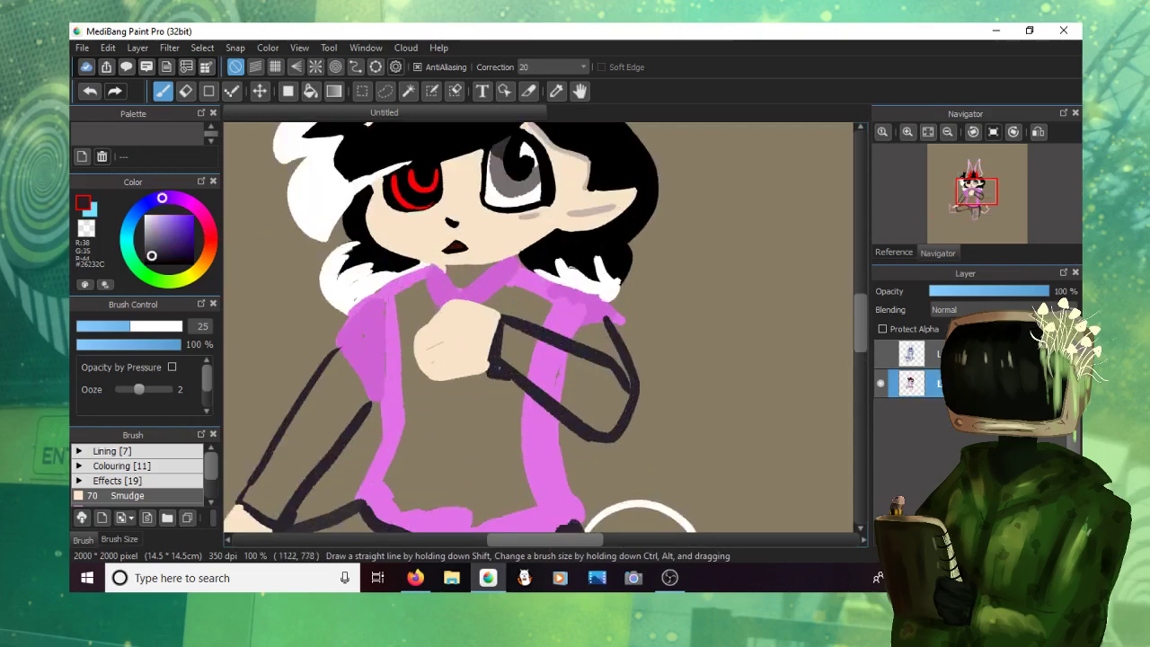
{"action": "mouse_move", "coordinate": [499, 378]}
{"action": "left_mouse_down"}
{"action": "mouse_move", "coordinate": [513, 331]}
{"action": "mouse_move", "coordinate": [620, 383]}
{"action": "mouse_move", "coordinate": [588, 433]}
{"action": "mouse_move", "coordinate": [507, 339]}
{"action": "mouse_move", "coordinate": [603, 398]}
{"action": "mouse_move", "coordinate": [599, 377]}
{"action": "mouse_move", "coordinate": [554, 347]}
{"action": "mouse_move", "coordinate": [594, 367]}
{"action": "mouse_move", "coordinate": [601, 409]}
{"action": "mouse_move", "coordinate": [569, 402]}
{"action": "mouse_move", "coordinate": [596, 410]}
{"action": "mouse_move", "coordinate": [621, 382]}
{"action": "mouse_move", "coordinate": [589, 315]}
{"action": "mouse_move", "coordinate": [615, 340]}
{"action": "mouse_move", "coordinate": [597, 328]}
{"action": "mouse_move", "coordinate": [610, 350]}
{"action": "mouse_move", "coordinate": [617, 322]}
{"action": "mouse_move", "coordinate": [636, 385]}
{"action": "mouse_move", "coordinate": [609, 364]}
{"action": "left_mouse_up"}
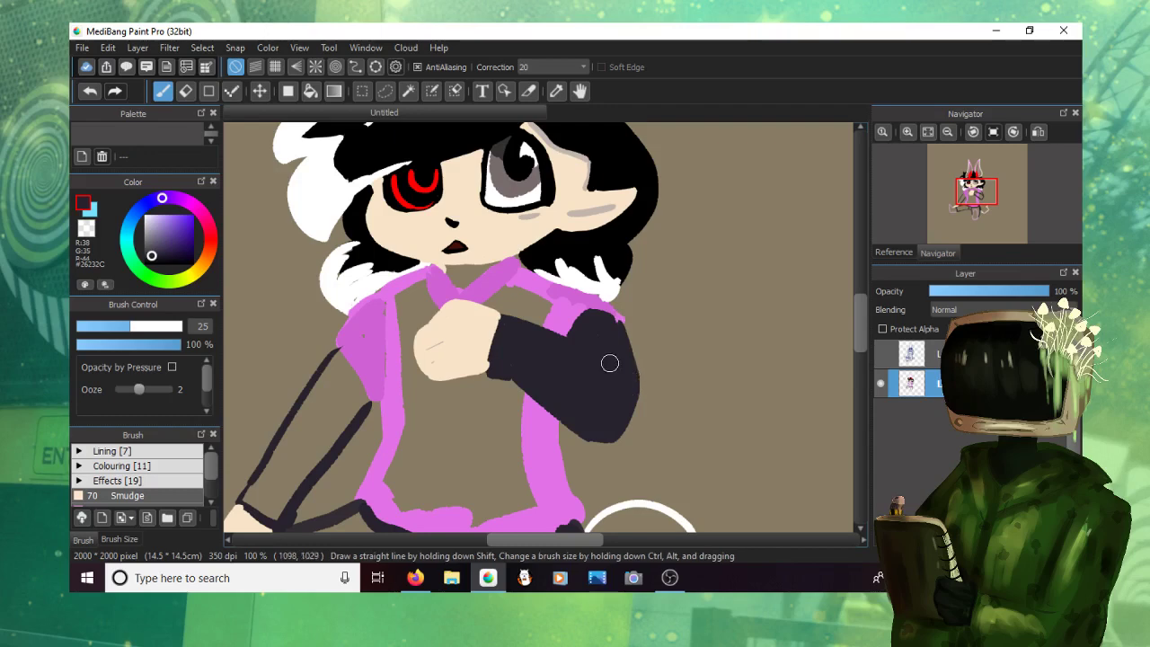
{"action": "left_click_drag", "start_coordinate": [604, 313], "coordinate": [626, 349]}
{"action": "right_click", "coordinate": [567, 323]}
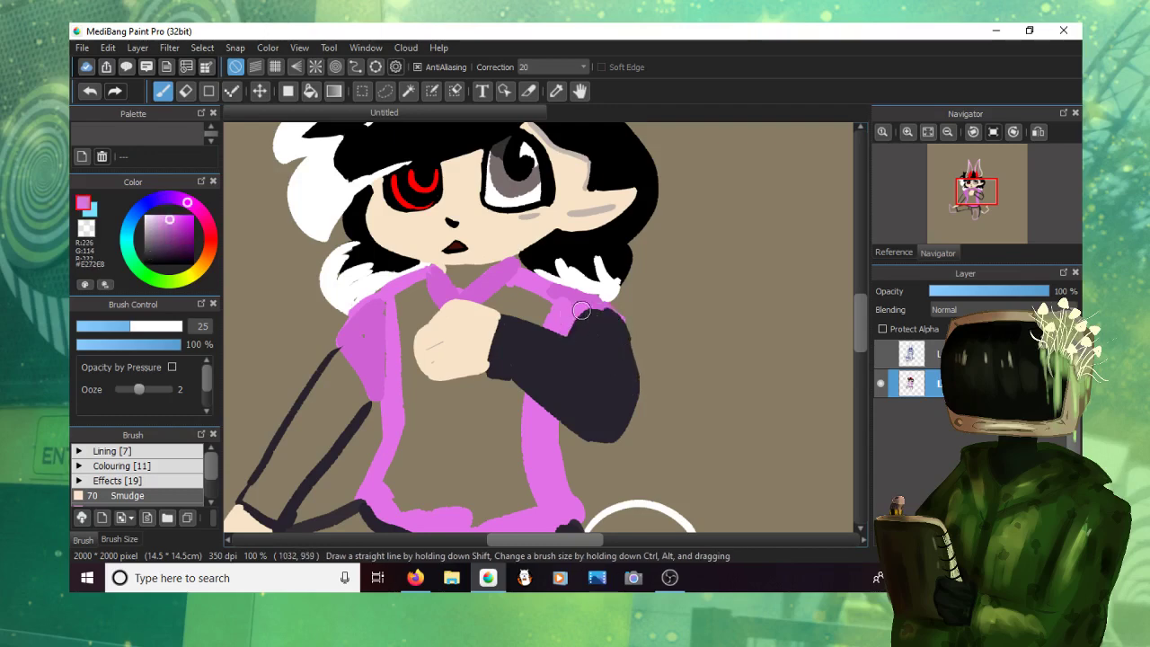
{"action": "left_click_drag", "start_coordinate": [581, 310], "coordinate": [602, 302]}
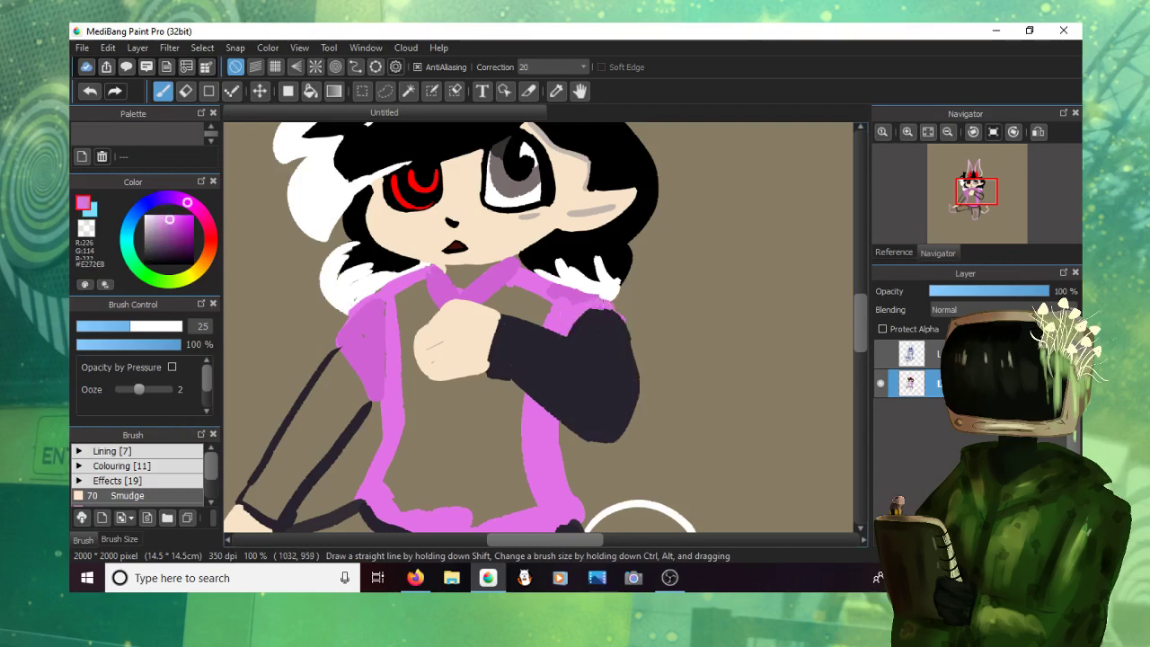
Step: Paint the lowered arm's sleeve solid in #26232C and clean up its border with the purple shoulder using #CF62D5
{"action": "left_click", "coordinate": [526, 375], "text": "alt"}
{"action": "mouse_move", "coordinate": [334, 341]}
{"action": "left_mouse_down"}
{"action": "mouse_move", "coordinate": [375, 399]}
{"action": "mouse_move", "coordinate": [277, 513]}
{"action": "mouse_move", "coordinate": [247, 496]}
{"action": "mouse_move", "coordinate": [337, 361]}
{"action": "mouse_move", "coordinate": [352, 408]}
{"action": "mouse_move", "coordinate": [344, 365]}
{"action": "mouse_move", "coordinate": [370, 404]}
{"action": "mouse_move", "coordinate": [351, 405]}
{"action": "mouse_move", "coordinate": [274, 513]}
{"action": "mouse_move", "coordinate": [347, 372]}
{"action": "mouse_move", "coordinate": [255, 496]}
{"action": "mouse_move", "coordinate": [312, 413]}
{"action": "left_mouse_up"}
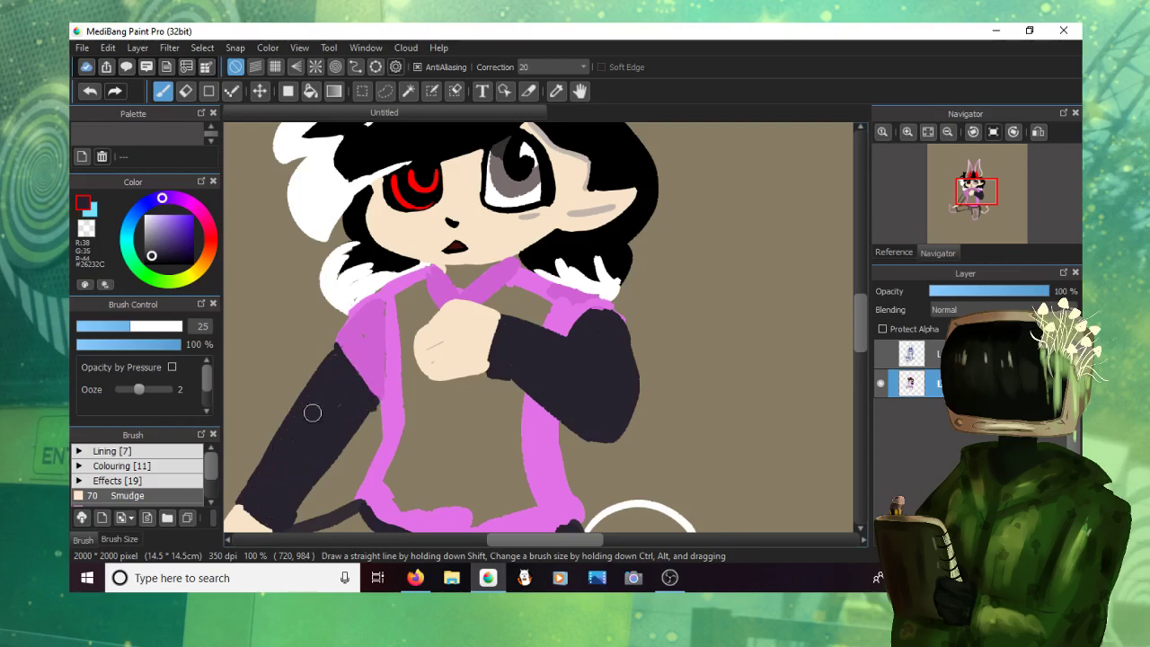
{"action": "left_click", "coordinate": [351, 320], "text": "alt"}
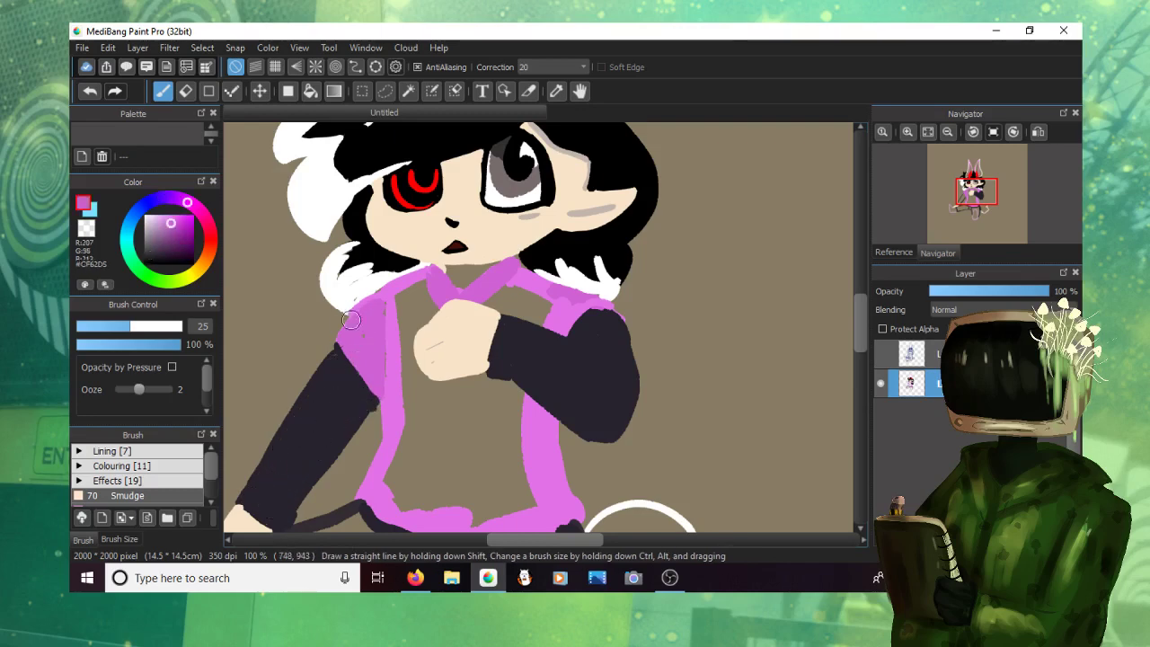
{"action": "left_click", "coordinate": [335, 363], "text": "alt"}
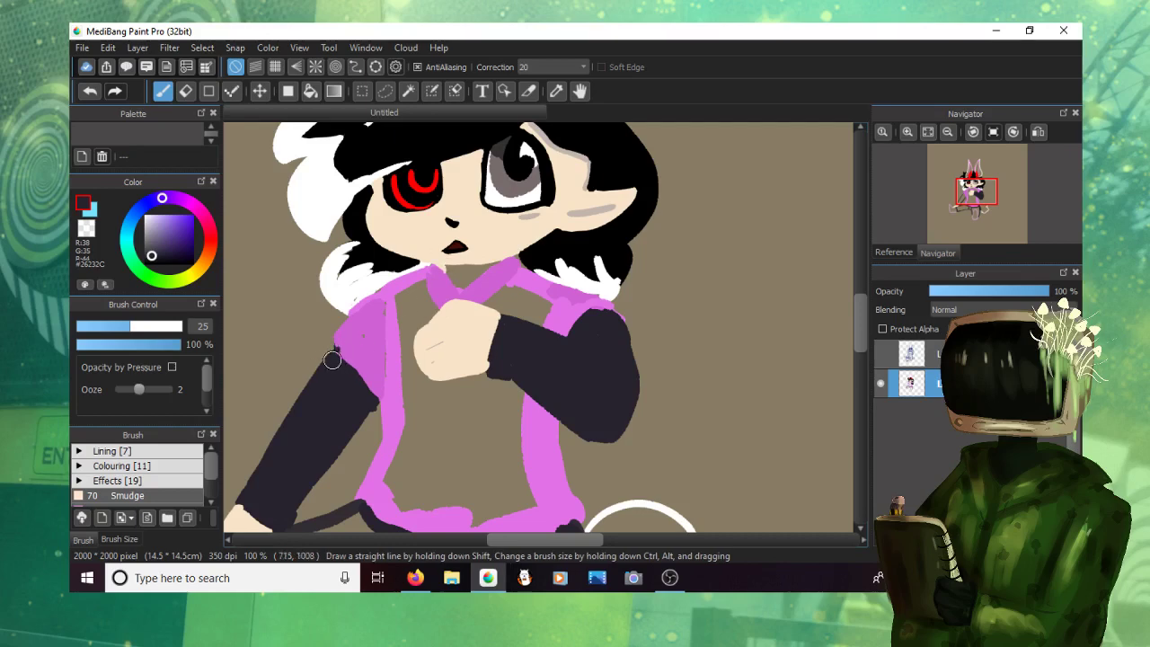
{"action": "left_click", "coordinate": [346, 353], "text": "alt"}
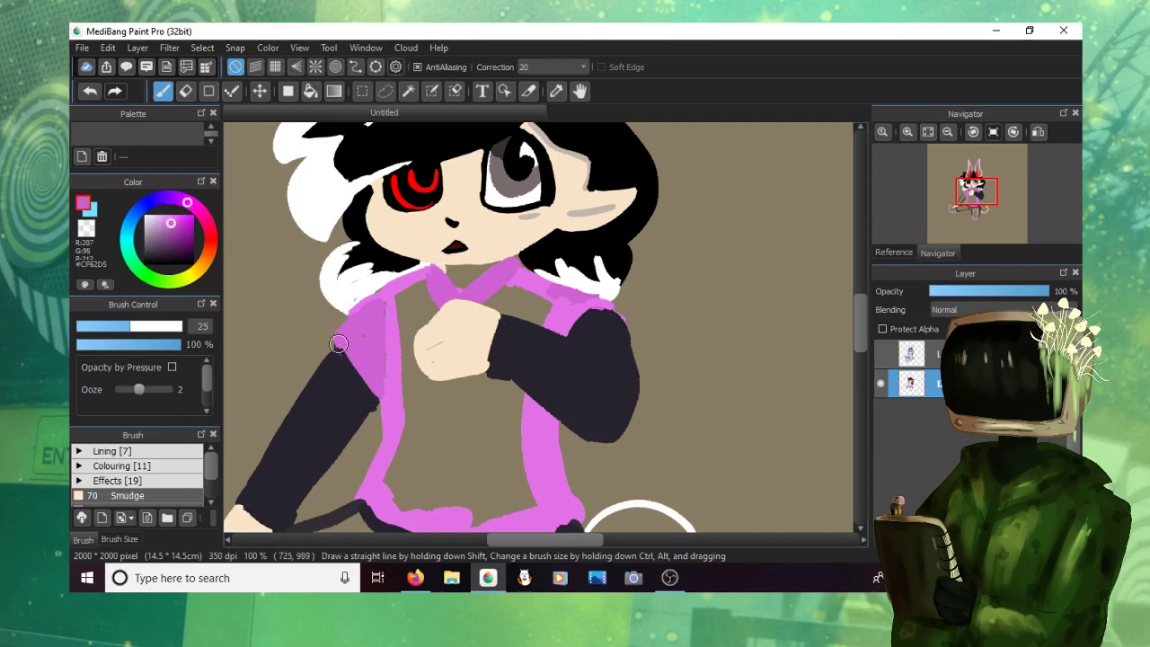
Step: Paint the neck in skin tone #F8E4C8 and shade beneath the chin and along the face edge with grey-beige #C2B5AE
{"action": "left_click", "coordinate": [481, 250], "text": "alt"}
{"action": "mouse_move", "coordinate": [452, 268]}
{"action": "left_mouse_down"}
{"action": "mouse_move", "coordinate": [460, 280]}
{"action": "mouse_move", "coordinate": [482, 269]}
{"action": "mouse_move", "coordinate": [457, 271]}
{"action": "mouse_move", "coordinate": [457, 284]}
{"action": "mouse_move", "coordinate": [477, 270]}
{"action": "mouse_move", "coordinate": [451, 269]}
{"action": "mouse_move", "coordinate": [486, 274]}
{"action": "left_mouse_up"}
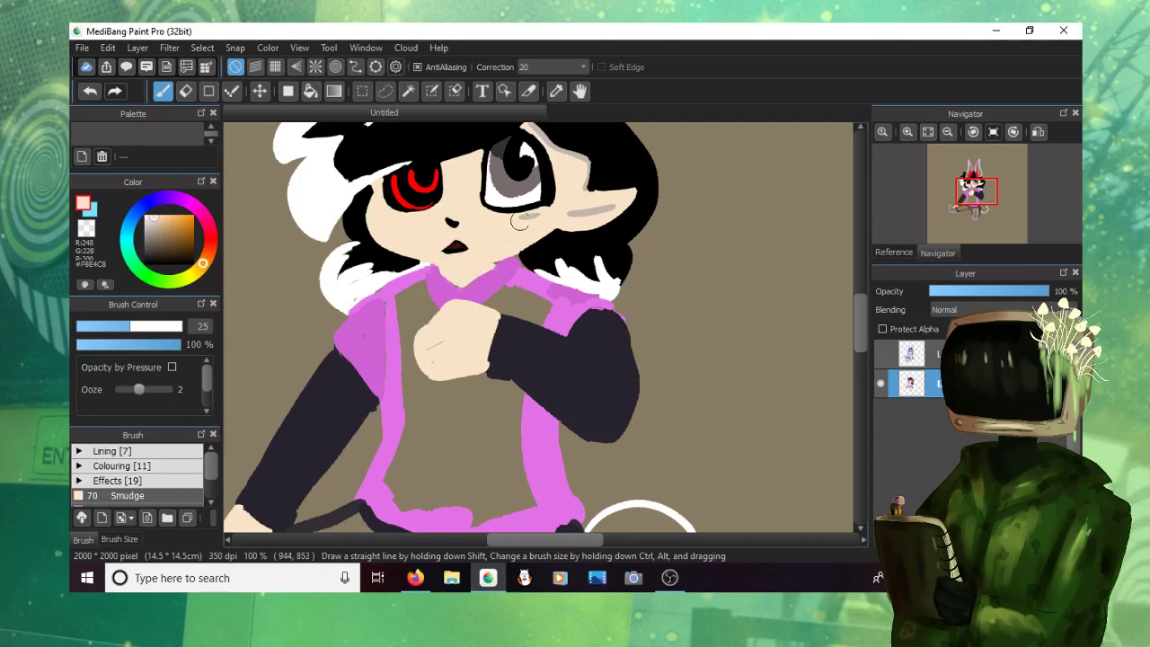
{"action": "left_click", "coordinate": [583, 214], "text": "alt"}
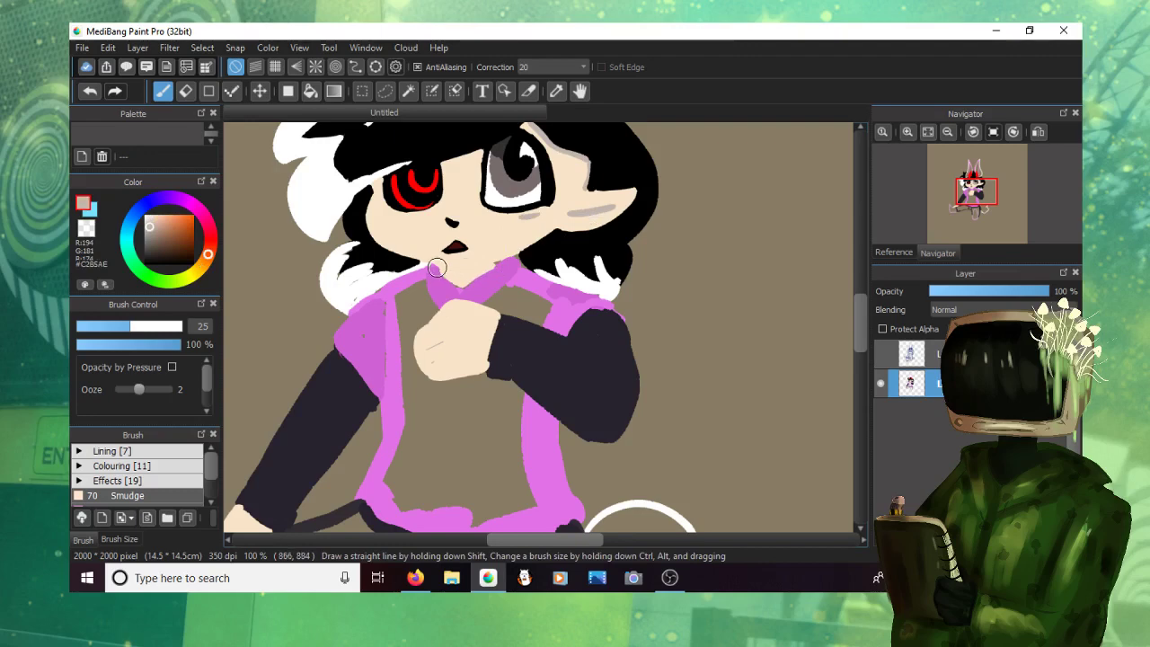
{"action": "left_click_drag", "start_coordinate": [453, 270], "coordinate": [500, 259]}
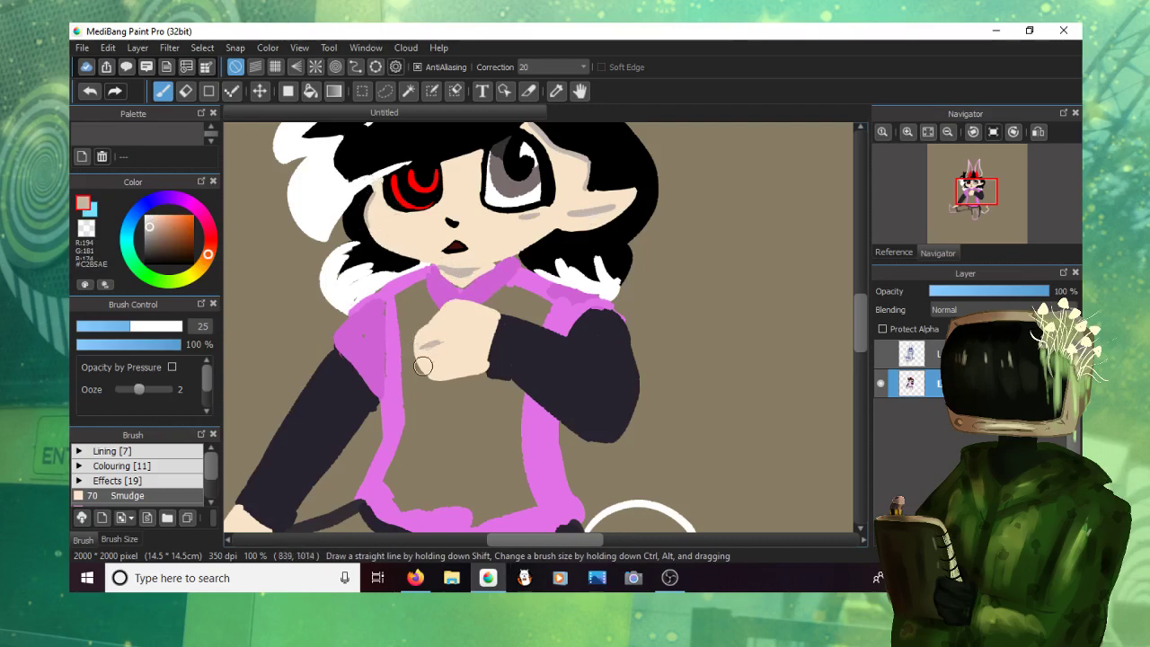
Step: Shade the finger lines and lower edge of the raised hand with grey-beige #C2B5AE
{"action": "left_click_drag", "start_coordinate": [423, 367], "coordinate": [432, 362]}
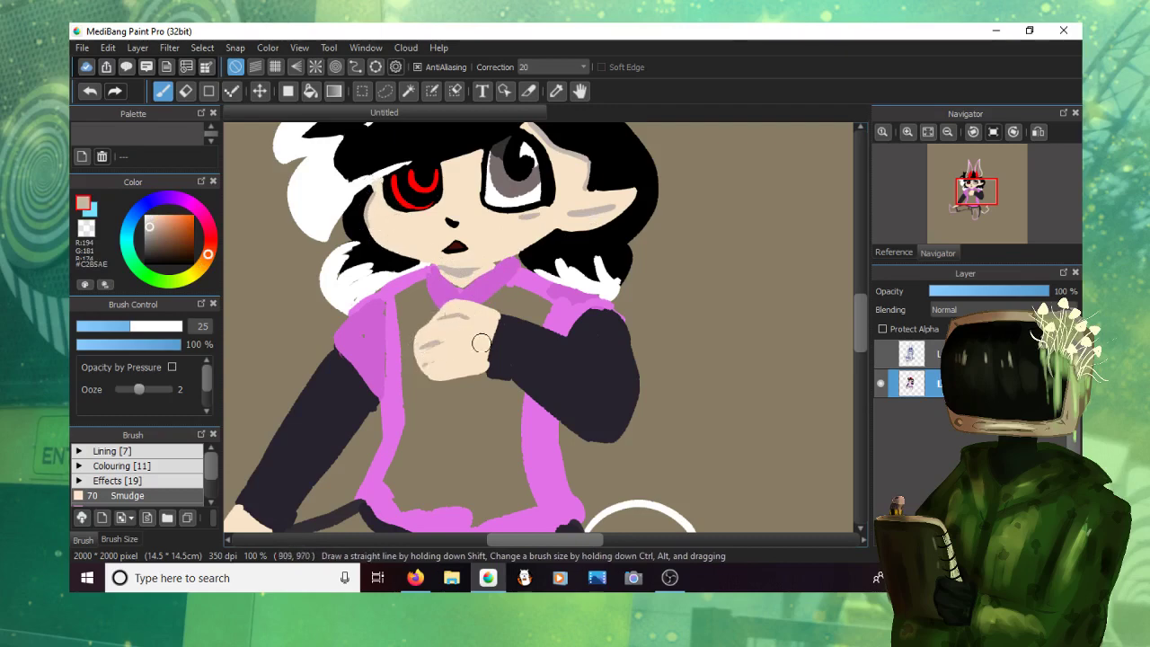
{"action": "scroll", "coordinate": [496, 293], "scroll_direction": "down", "scroll_amount": 3}
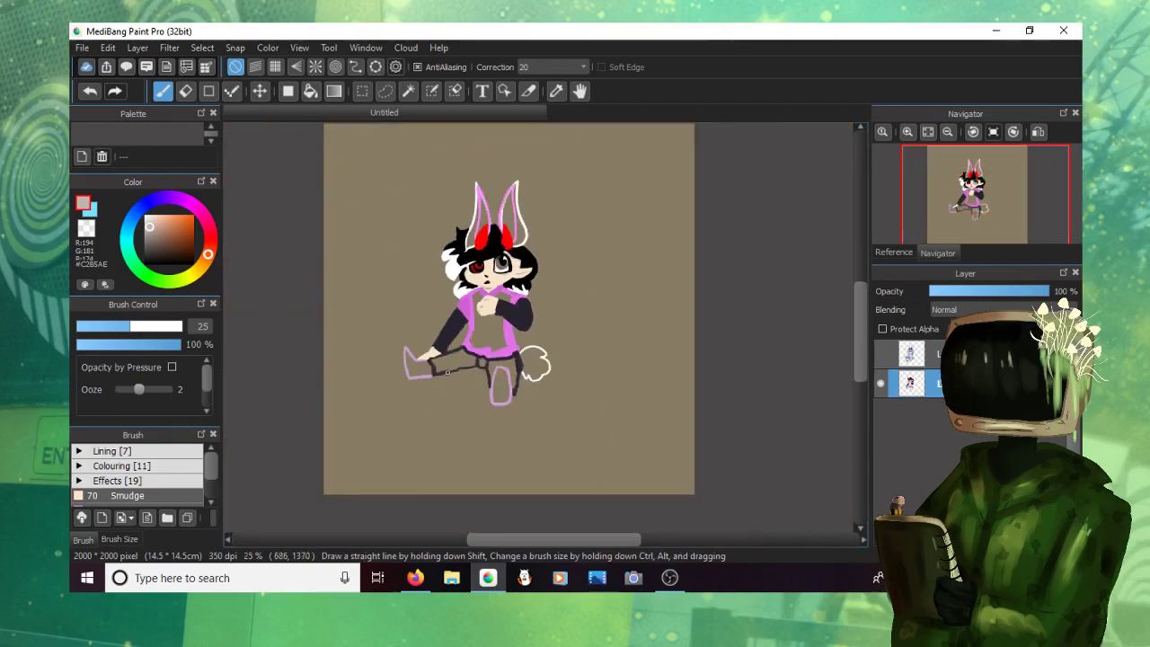
{"action": "scroll", "coordinate": [441, 360], "scroll_direction": "up", "scroll_amount": 3}
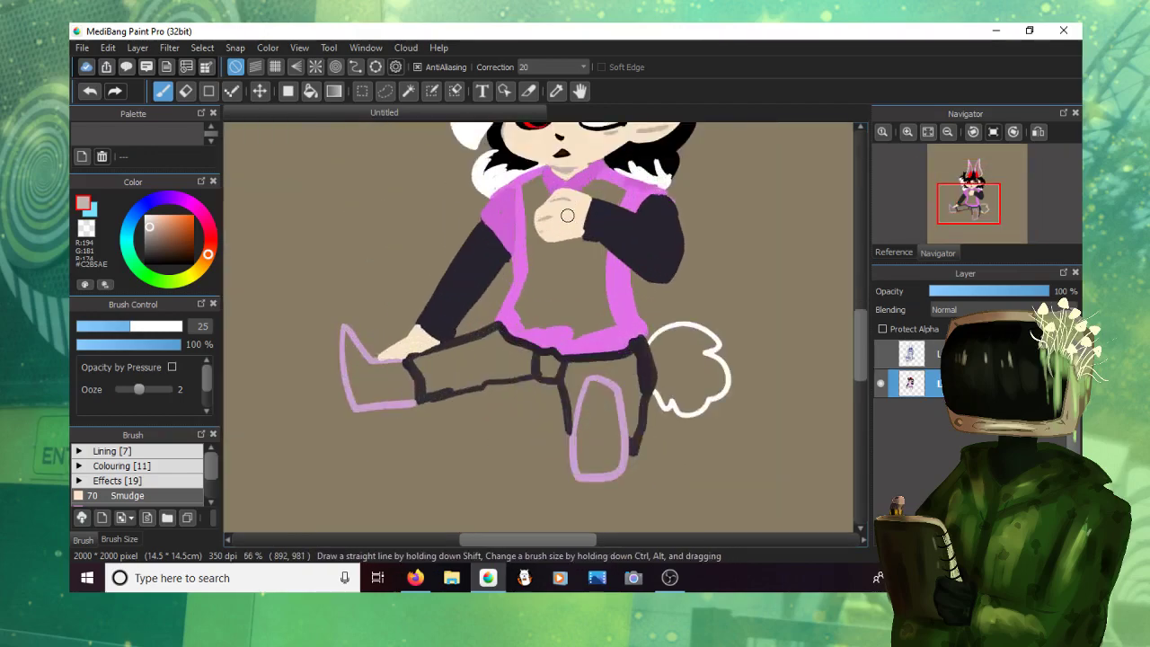
{"action": "scroll", "coordinate": [568, 215], "scroll_direction": "up", "scroll_amount": 2}
{"action": "mouse_move", "coordinate": [504, 258]}
{"action": "left_mouse_down"}
{"action": "mouse_move", "coordinate": [549, 267]}
{"action": "mouse_move", "coordinate": [595, 247]}
{"action": "mouse_move", "coordinate": [598, 269]}
{"action": "left_mouse_up"}
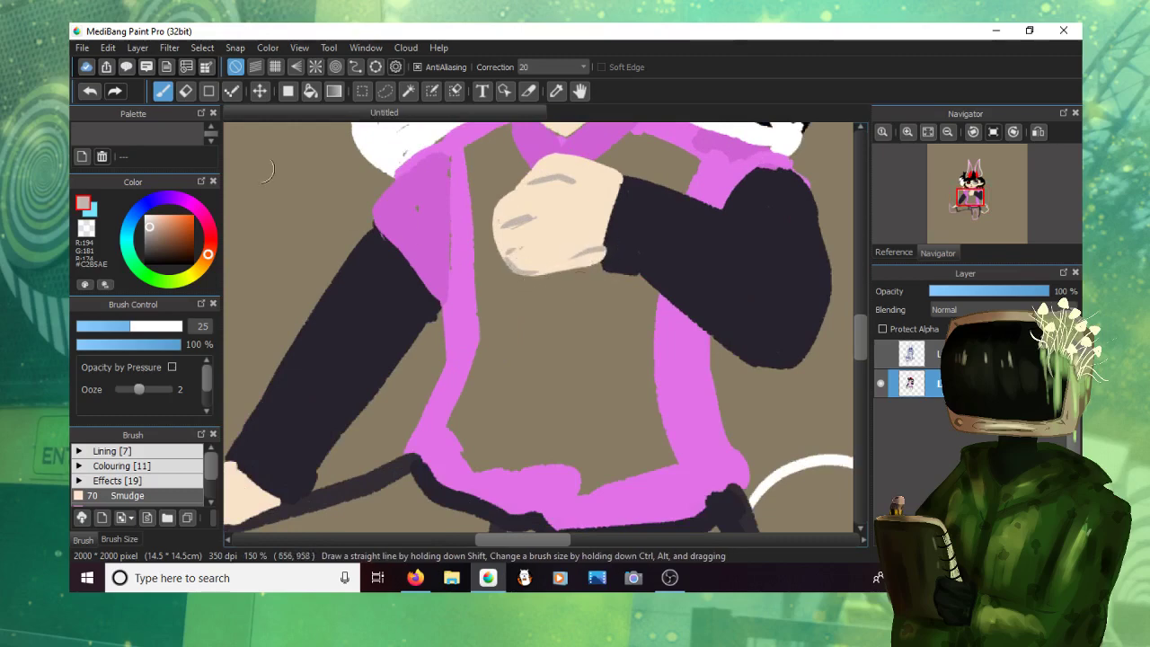
Step: Close the gap below the raised hand with the vest's pink #E272E8 and fill the vest body and upper chest with it
{"action": "left_click", "coordinate": [467, 316], "text": "alt"}
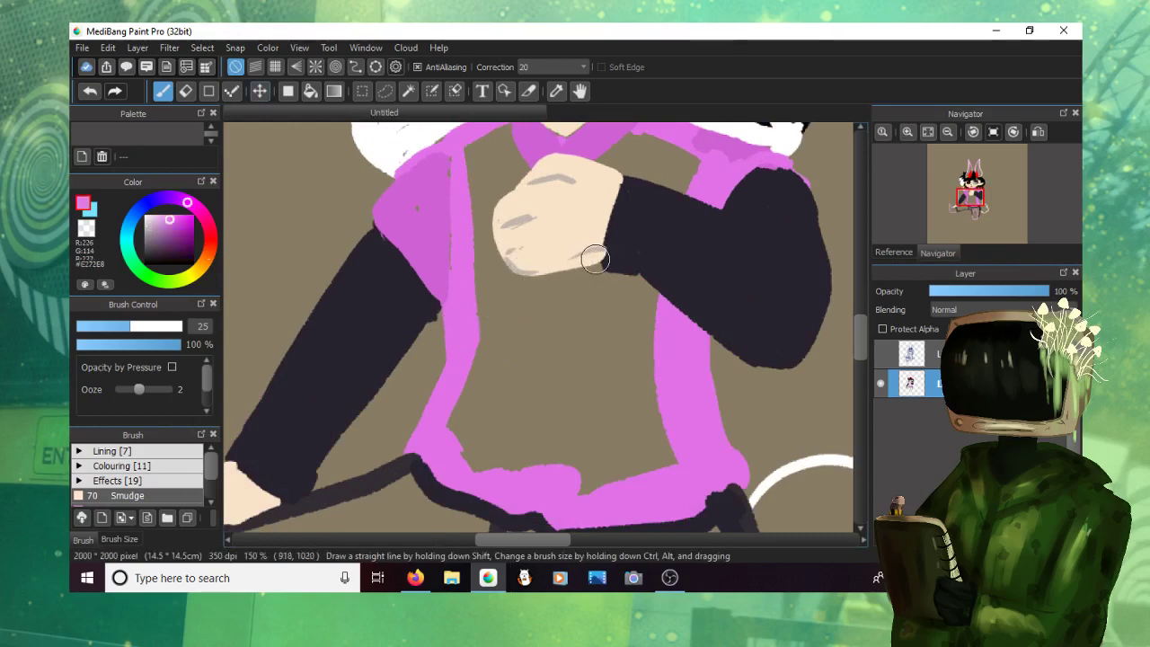
{"action": "left_click_drag", "start_coordinate": [594, 258], "coordinate": [519, 288]}
{"action": "left_click", "coordinate": [310, 91]}
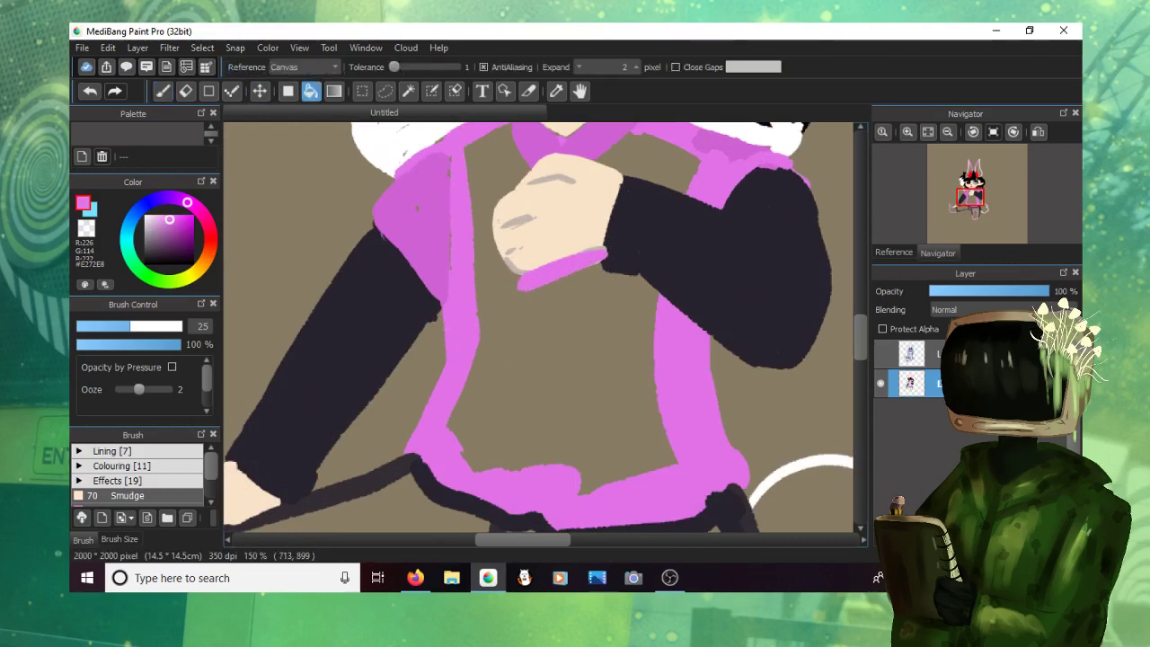
{"action": "left_click", "coordinate": [545, 419]}
{"action": "left_click", "coordinate": [660, 166]}
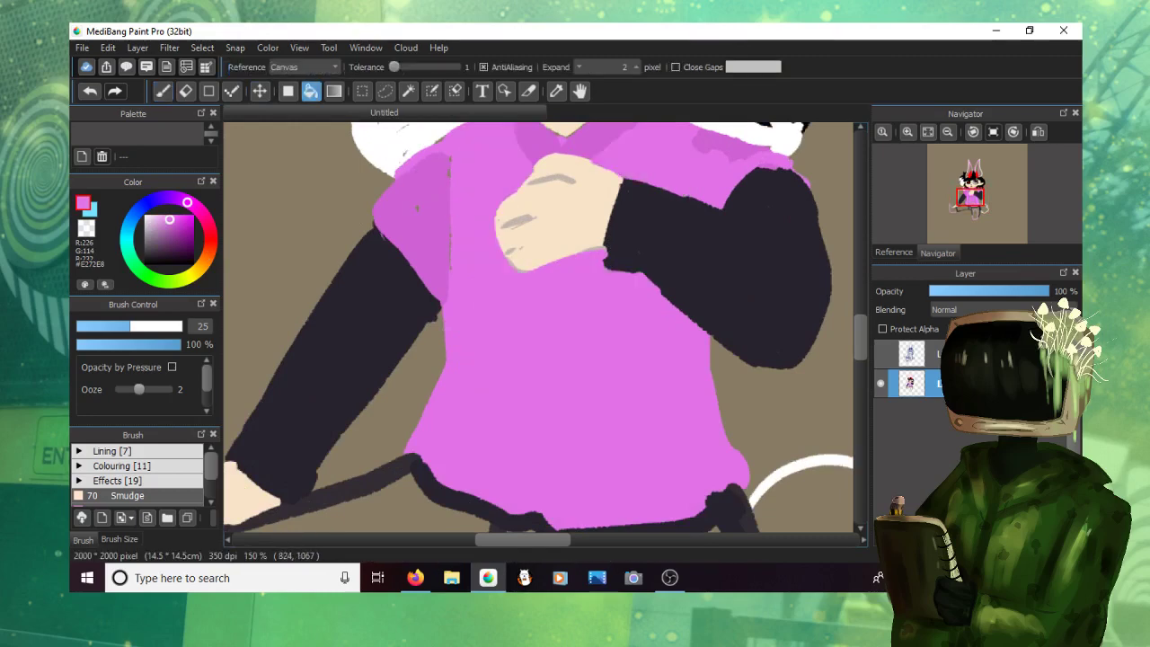
Step: Draw the vest's centre seam and a column of round buttons in the shoulder purple #CF62D5
{"action": "right_click", "coordinate": [401, 231]}
{"action": "left_click", "coordinate": [162, 91]}
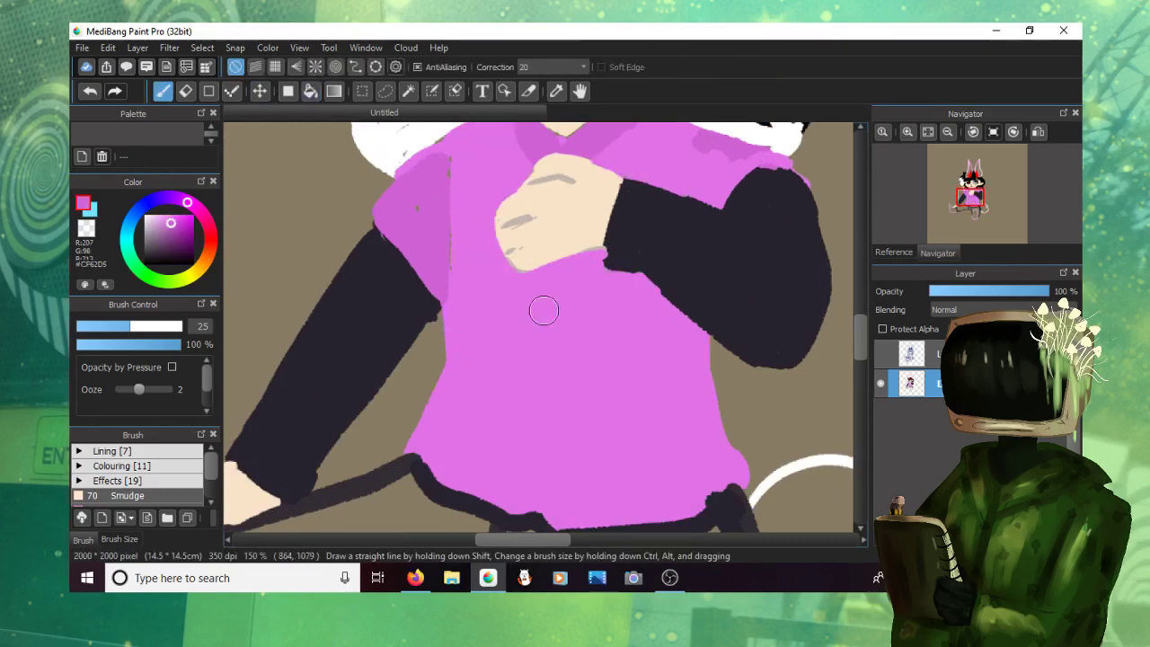
{"action": "mouse_move", "coordinate": [545, 276]}
{"action": "left_mouse_down"}
{"action": "mouse_move", "coordinate": [530, 487]}
{"action": "mouse_move", "coordinate": [549, 483]}
{"action": "mouse_move", "coordinate": [538, 463]}
{"action": "left_mouse_up"}
{"action": "mouse_move", "coordinate": [546, 406]}
{"action": "left_mouse_down"}
{"action": "mouse_move", "coordinate": [547, 391]}
{"action": "mouse_move", "coordinate": [544, 404]}
{"action": "left_mouse_up"}
{"action": "mouse_move", "coordinate": [549, 336]}
{"action": "left_mouse_down"}
{"action": "mouse_move", "coordinate": [560, 324]}
{"action": "mouse_move", "coordinate": [549, 336]}
{"action": "left_mouse_up"}
{"action": "mouse_move", "coordinate": [554, 272]}
{"action": "left_mouse_down"}
{"action": "mouse_move", "coordinate": [546, 257]}
{"action": "mouse_move", "coordinate": [547, 277]}
{"action": "mouse_move", "coordinate": [558, 275]}
{"action": "left_mouse_up"}
Step: Accent the top button in dark purple #7B3B80 and add short stitch marks along the lowered arm's shoulder hem and the collar
{"action": "left_click", "coordinate": [171, 239]}
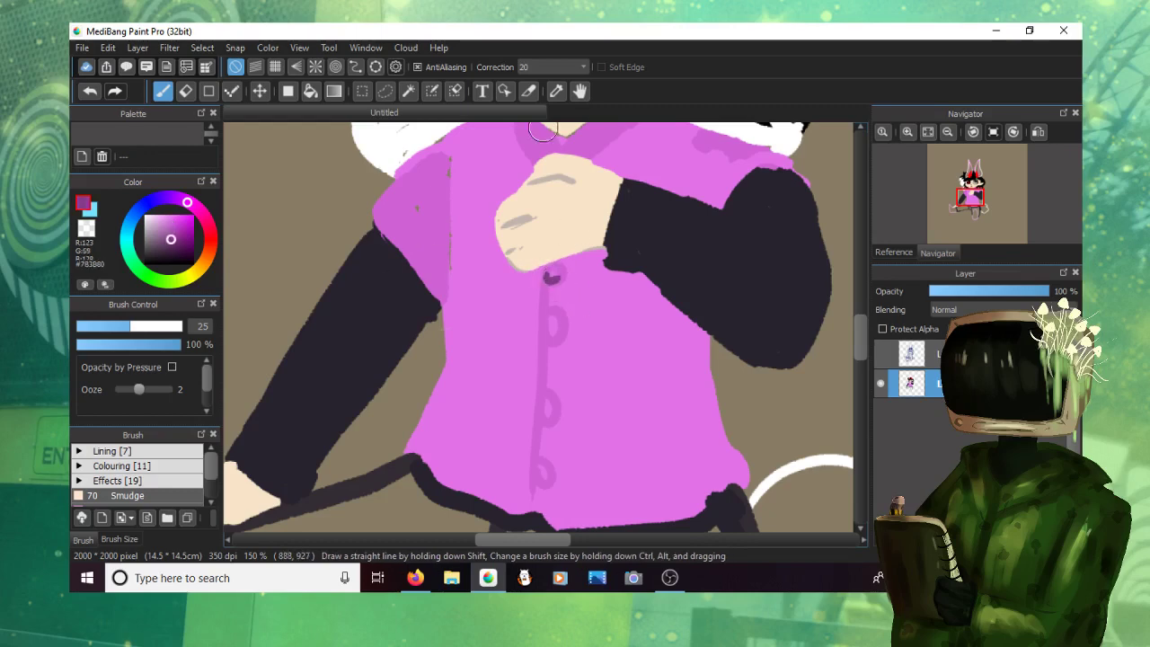
{"action": "scroll", "coordinate": [844, 333], "scroll_direction": "up", "scroll_amount": 3}
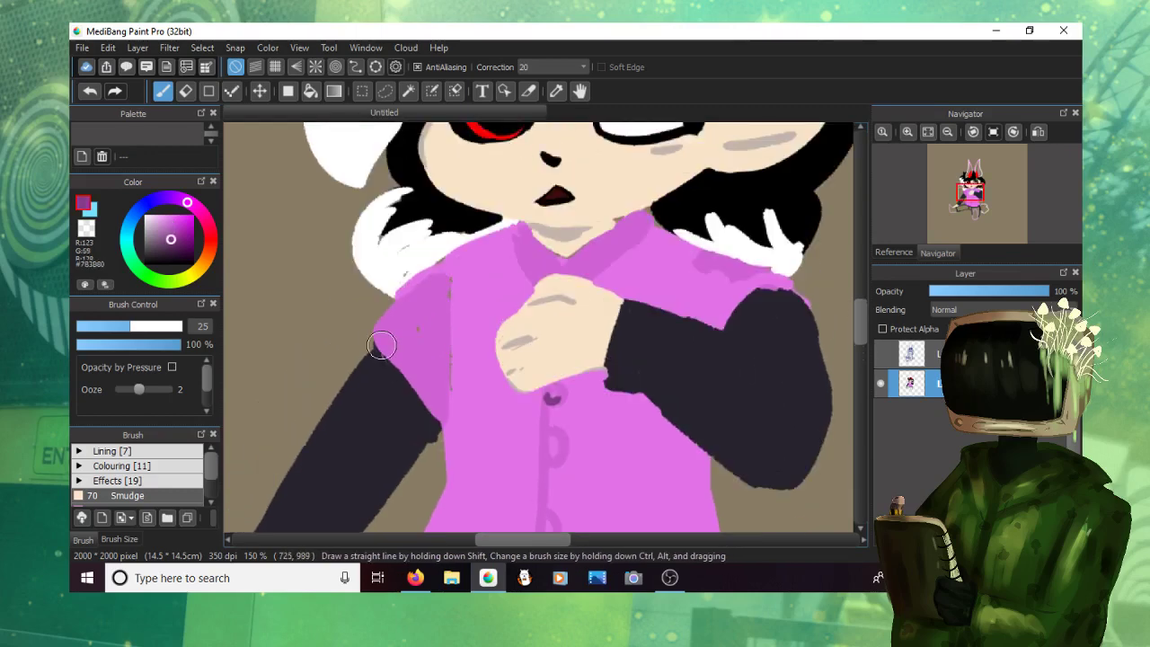
{"action": "mouse_move", "coordinate": [379, 343]}
{"action": "left_mouse_down"}
{"action": "mouse_move", "coordinate": [401, 383]}
{"action": "mouse_move", "coordinate": [414, 376]}
{"action": "mouse_move", "coordinate": [437, 417]}
{"action": "left_mouse_up"}
{"action": "mouse_move", "coordinate": [521, 229]}
{"action": "left_mouse_down"}
{"action": "mouse_move", "coordinate": [539, 278]}
{"action": "mouse_move", "coordinate": [557, 268]}
{"action": "left_mouse_up"}
{"action": "left_click_drag", "start_coordinate": [594, 248], "coordinate": [594, 267]}
{"action": "mouse_move", "coordinate": [609, 237]}
{"action": "left_mouse_down"}
{"action": "mouse_move", "coordinate": [610, 255]}
{"action": "mouse_move", "coordinate": [634, 240]}
{"action": "left_mouse_up"}
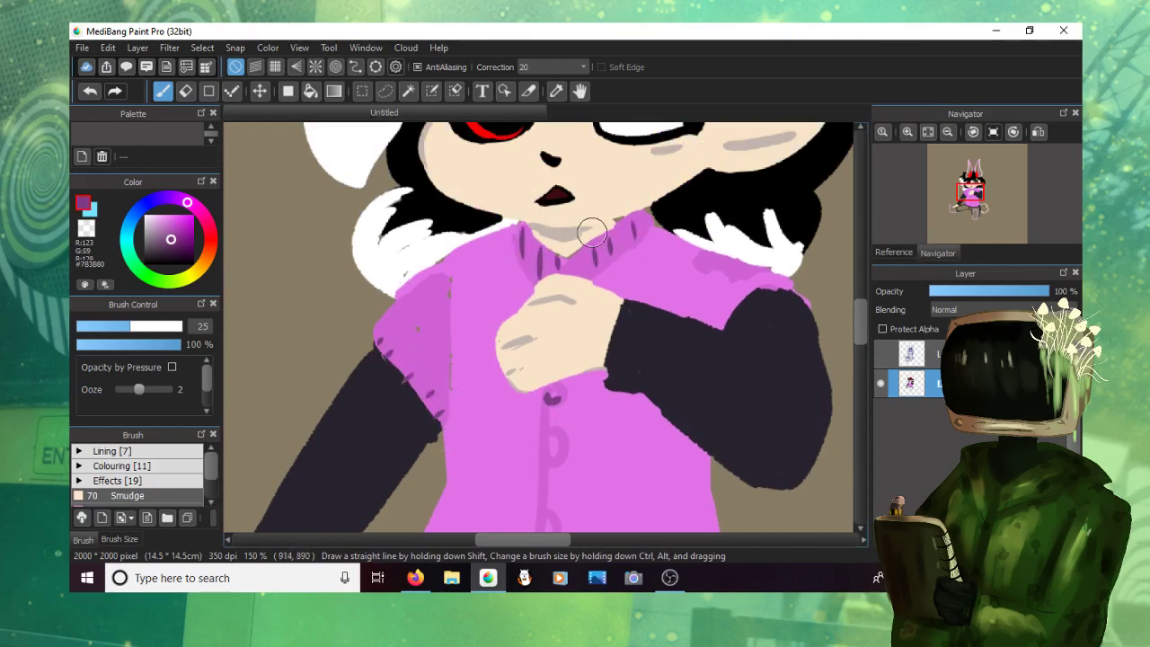
Step: Touch up the neck beside the collar with skin tone #F8E4C8 and grey-beige #C2B5AE, and the adjoining hair edge with black
{"action": "left_click", "coordinate": [592, 232], "text": "alt"}
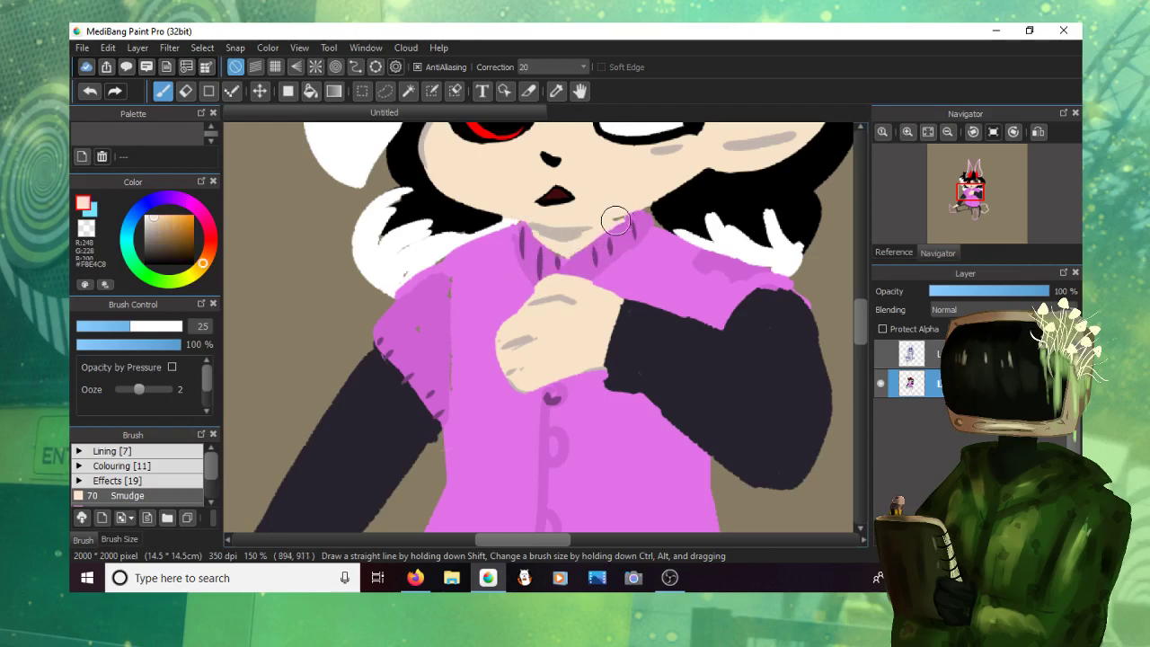
{"action": "left_click", "coordinate": [570, 236], "text": "alt"}
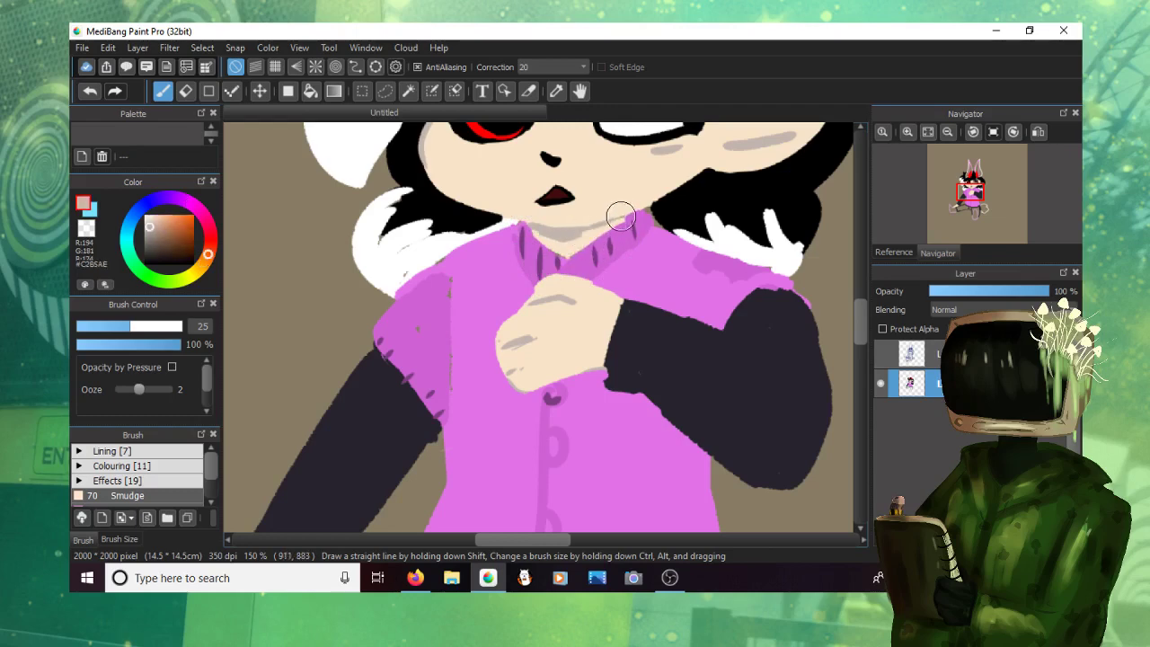
{"action": "left_click", "coordinate": [669, 208], "text": "alt"}
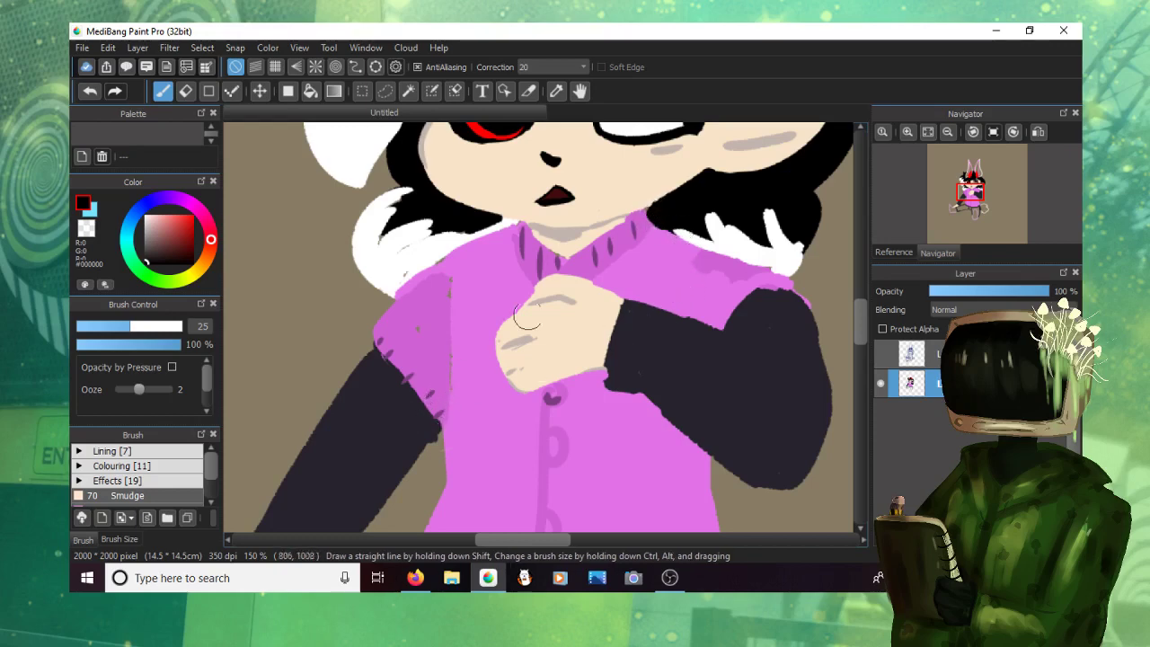
Step: Add dark purple stitch marks and edging to the vest's raised-arm side and shade its lower corner with purple #CF62D5
{"action": "left_click", "coordinate": [544, 263], "text": "alt"}
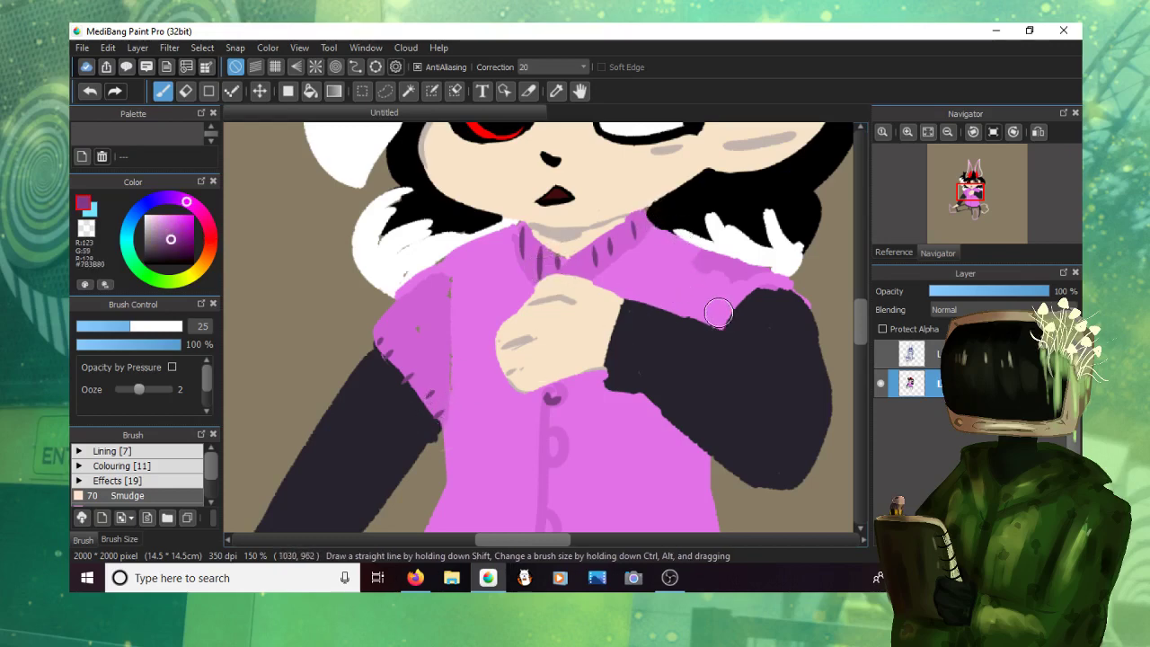
{"action": "left_click_drag", "start_coordinate": [716, 314], "coordinate": [758, 291]}
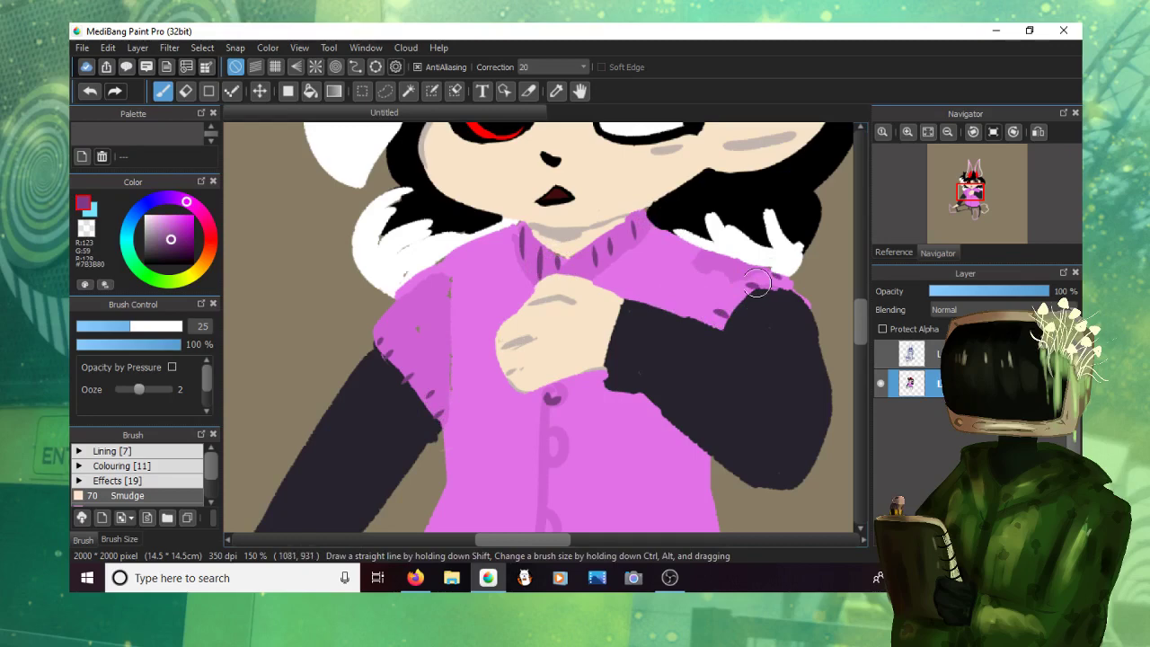
{"action": "scroll", "coordinate": [686, 405], "scroll_direction": "down", "scroll_amount": 3}
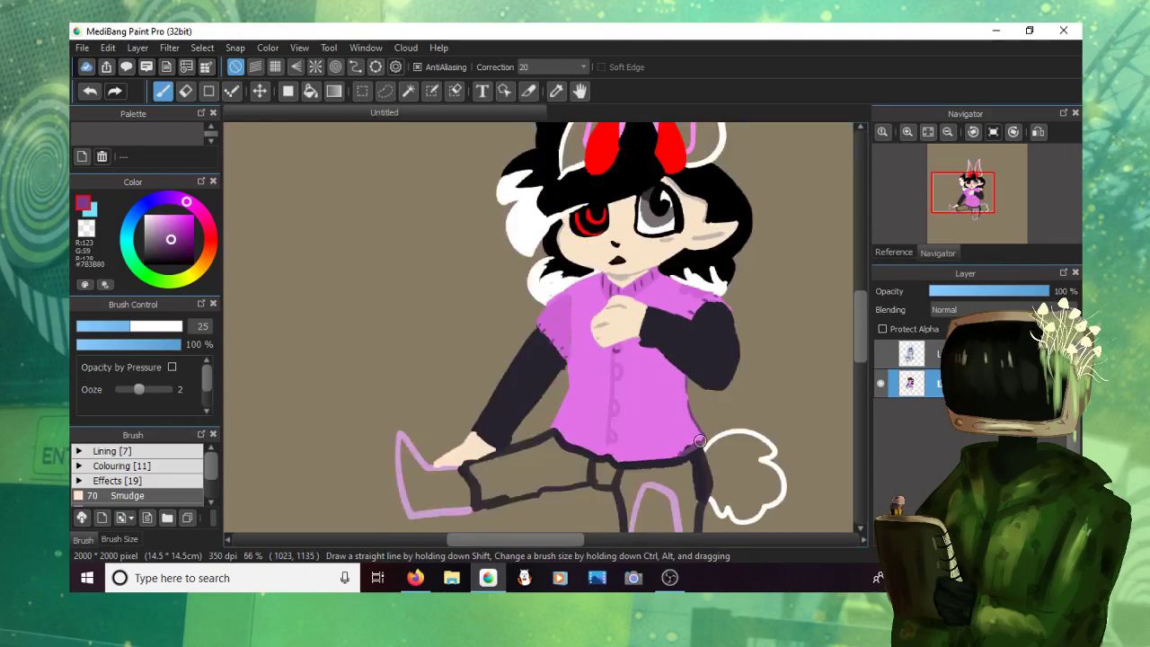
{"action": "left_click", "coordinate": [609, 440], "text": "alt"}
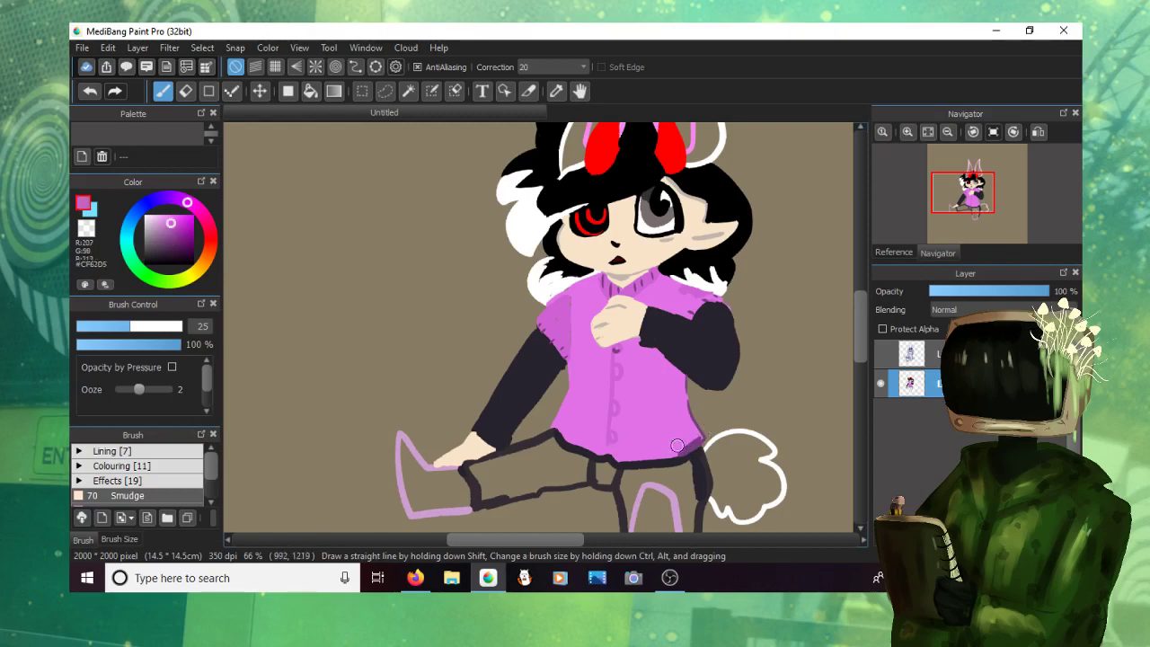
Step: Fill both trouser legs with dark purple-grey #312A33 sampled from their outline
{"action": "left_click", "coordinate": [611, 469], "text": "alt"}
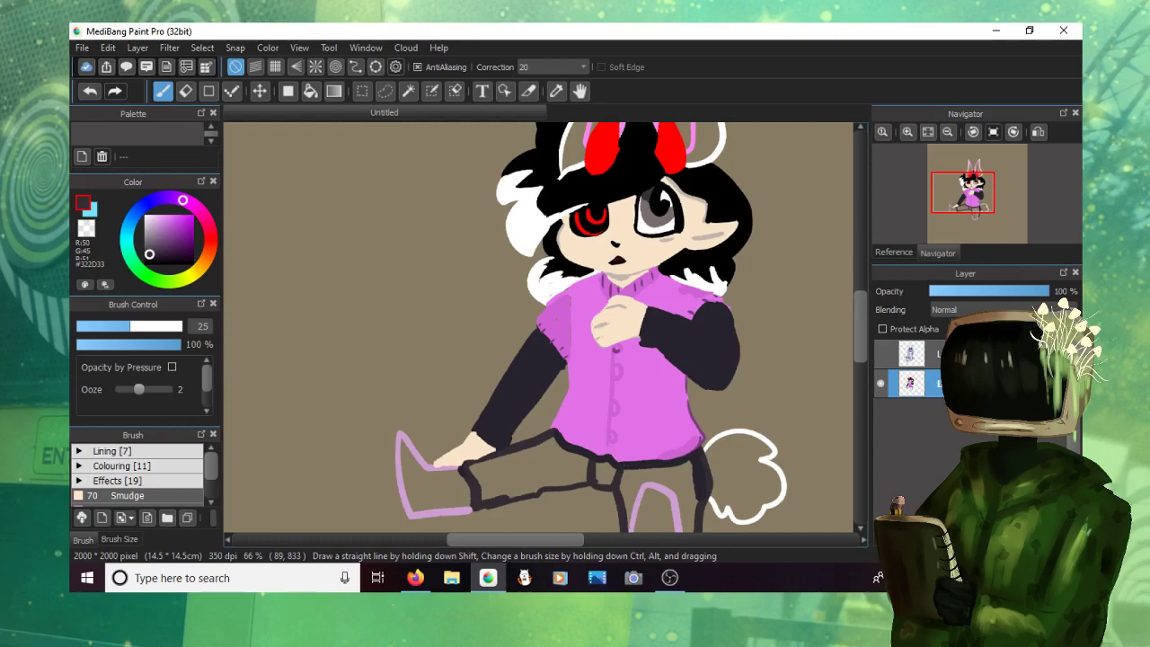
{"action": "left_click", "coordinate": [310, 91]}
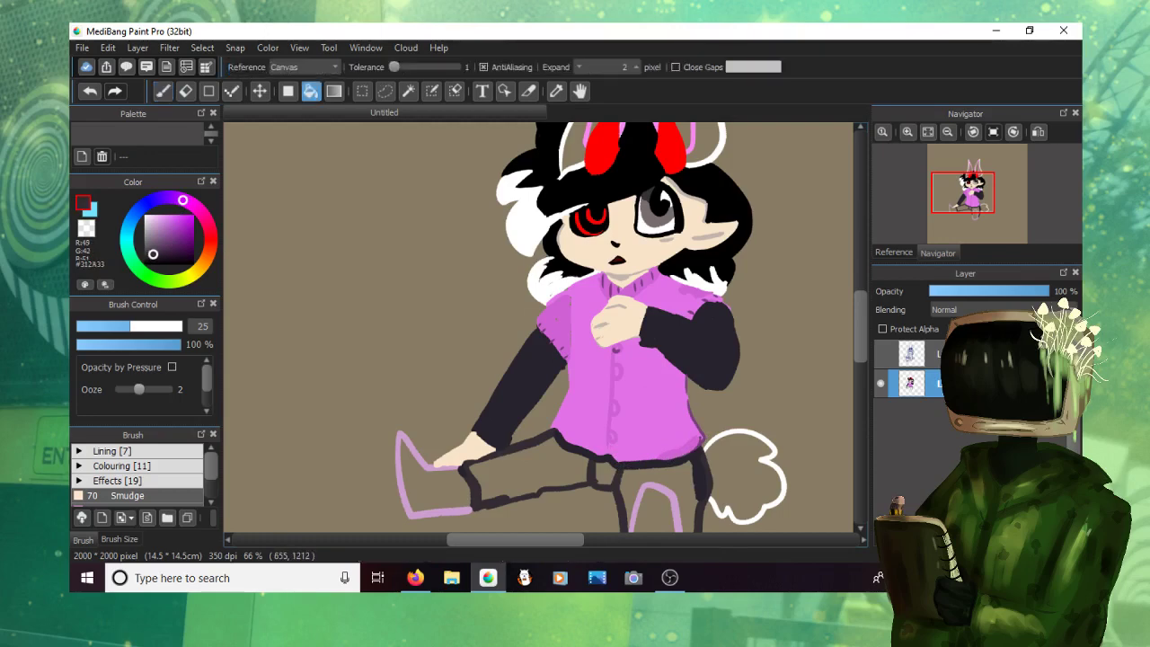
{"action": "left_click", "coordinate": [575, 469]}
{"action": "left_click", "coordinate": [645, 479]}
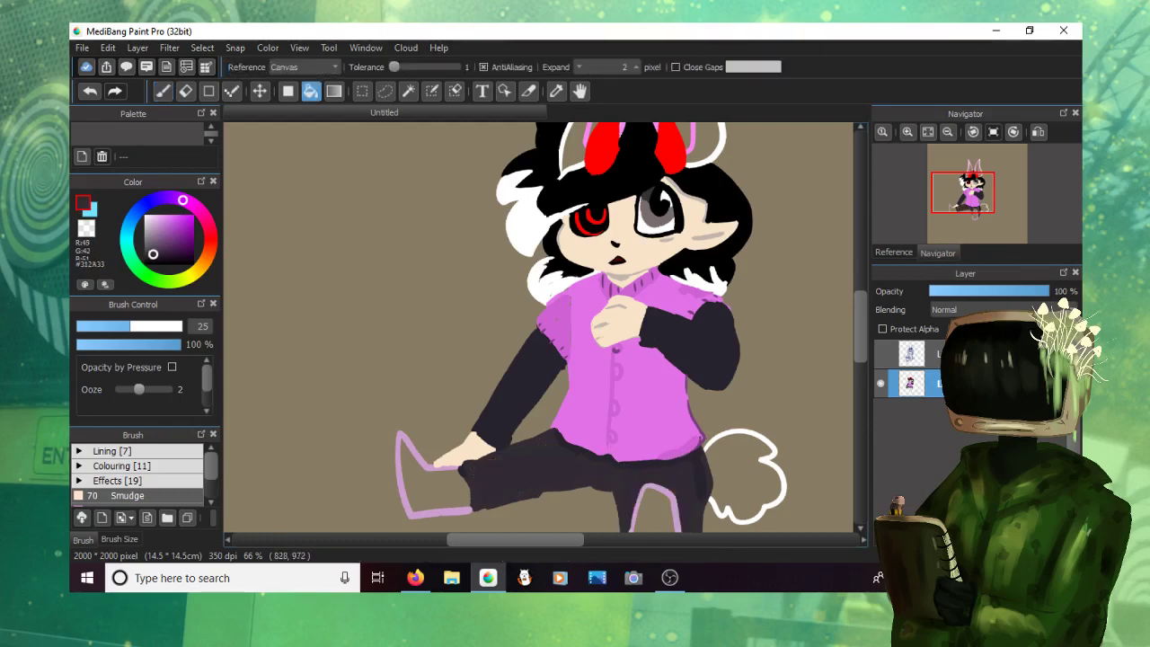
Step: Fill the boot on the outstretched leg with its outline lilac #CD9FD1
{"action": "scroll", "coordinate": [591, 317], "scroll_direction": "down", "scroll_amount": 2}
{"action": "scroll", "coordinate": [537, 328], "scroll_direction": "up", "scroll_amount": 2}
{"action": "scroll", "coordinate": [537, 328], "scroll_direction": "down", "scroll_amount": 2}
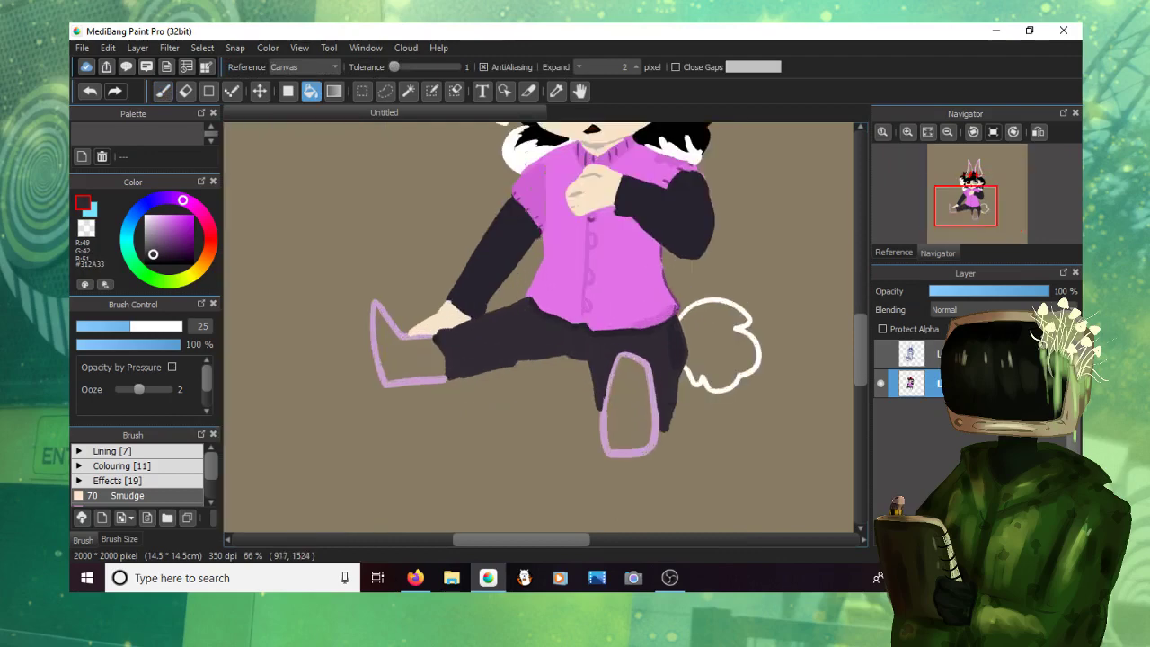
{"action": "left_click", "coordinate": [621, 451], "text": "alt"}
{"action": "left_click", "coordinate": [400, 355]}
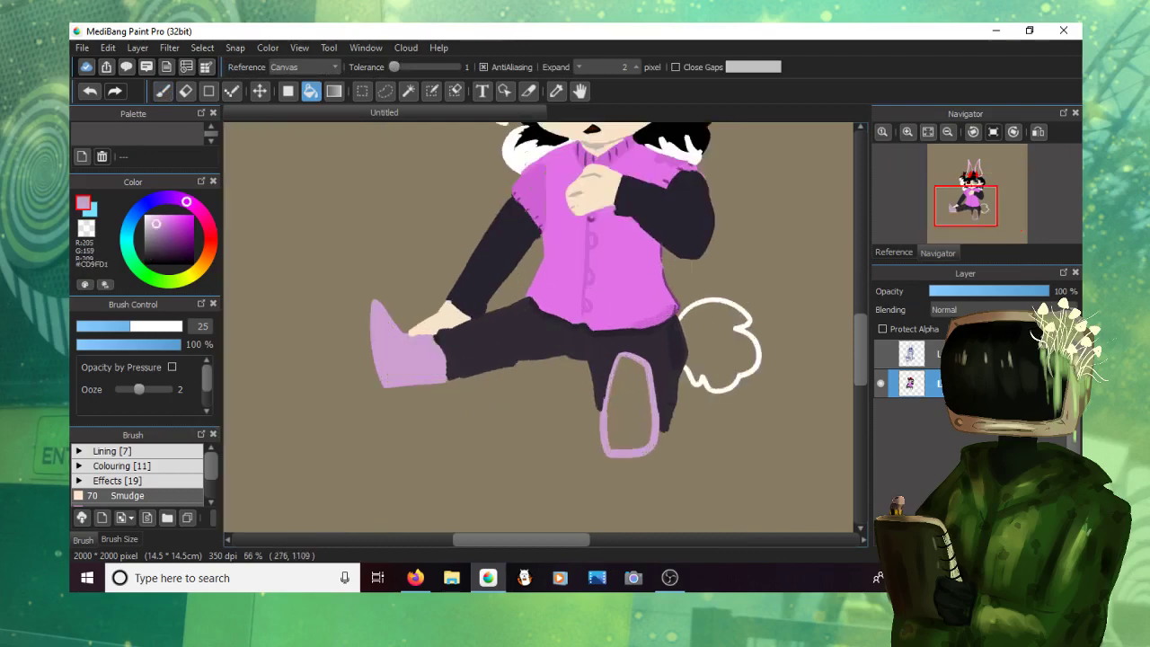
Step: Paint the front-facing boot's sole in greyish lilac #BFA8C2 and touch up its top with lilac #CD9FD1
{"action": "key", "text": "b"}
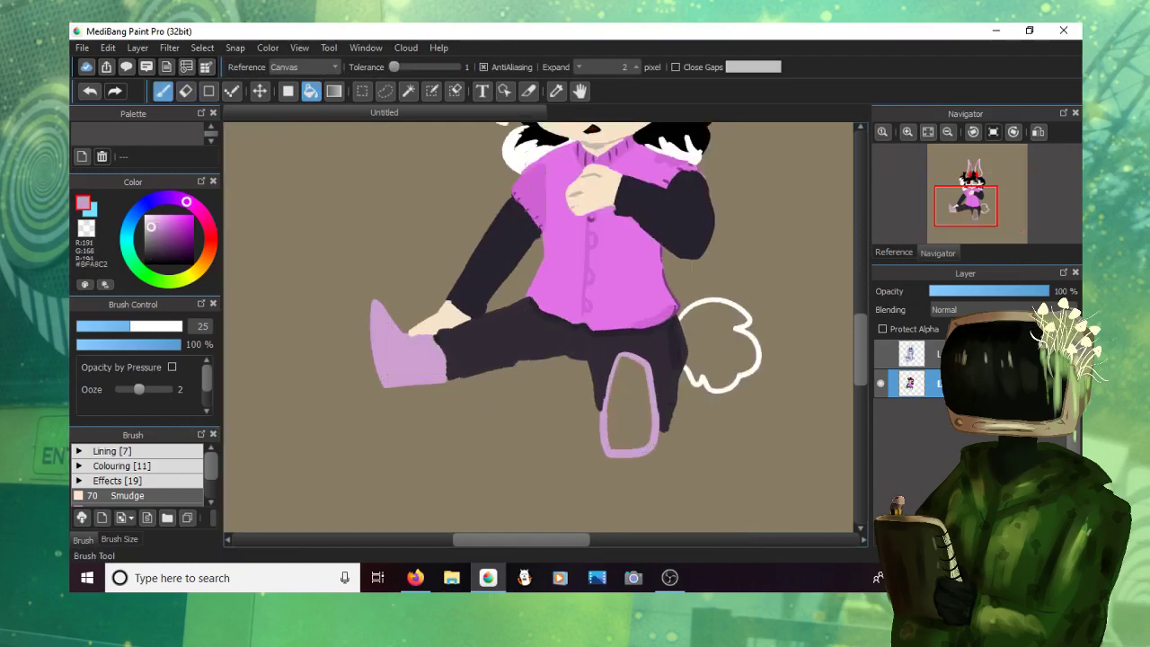
{"action": "mouse_move", "coordinate": [615, 448]}
{"action": "left_mouse_down"}
{"action": "mouse_move", "coordinate": [611, 406]}
{"action": "mouse_move", "coordinate": [631, 372]}
{"action": "mouse_move", "coordinate": [649, 383]}
{"action": "mouse_move", "coordinate": [652, 424]}
{"action": "mouse_move", "coordinate": [634, 379]}
{"action": "left_mouse_up"}
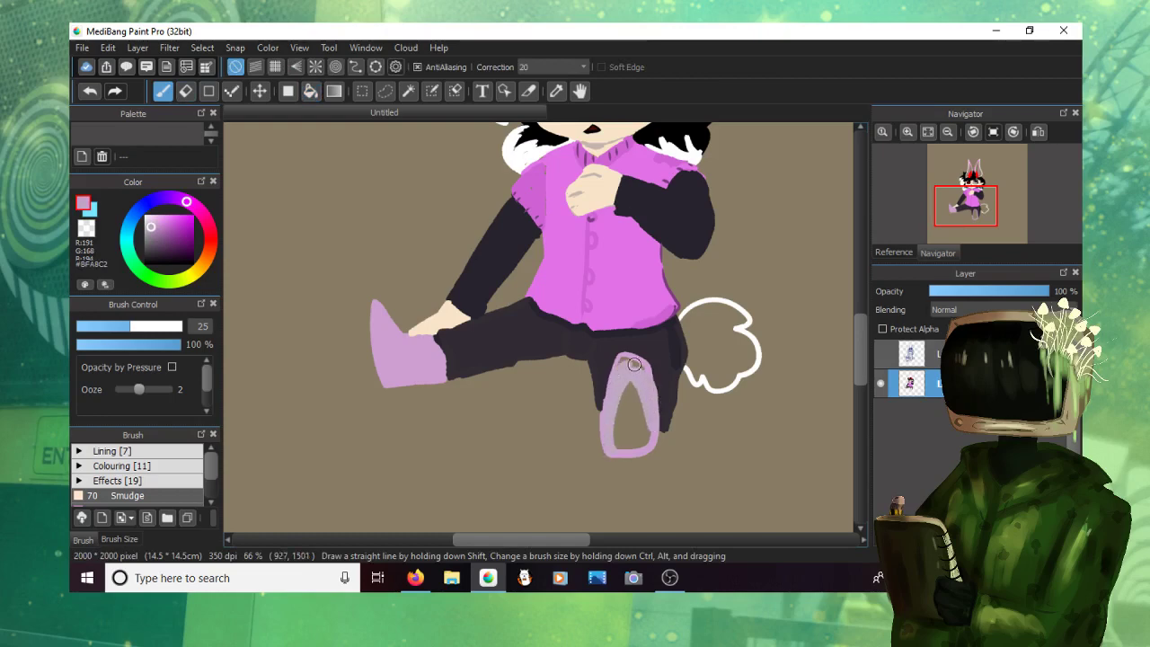
{"action": "mouse_move", "coordinate": [645, 428]}
{"action": "left_mouse_down"}
{"action": "mouse_move", "coordinate": [614, 445]}
{"action": "mouse_move", "coordinate": [626, 382]}
{"action": "mouse_move", "coordinate": [625, 444]}
{"action": "mouse_move", "coordinate": [631, 381]}
{"action": "mouse_move", "coordinate": [627, 441]}
{"action": "left_mouse_up"}
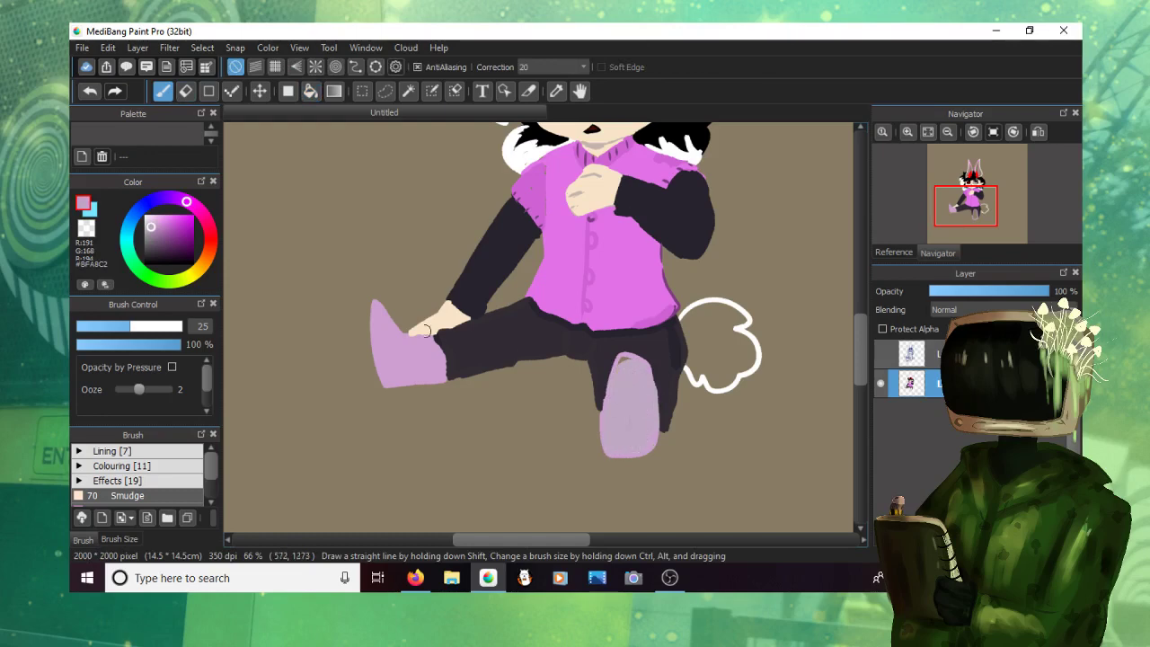
{"action": "left_click", "coordinate": [405, 360], "text": "alt"}
Step: Fill the outer parts of both bunny ears with white #FFFFFF sampled from their outline
{"action": "scroll", "coordinate": [735, 333], "scroll_direction": "up", "scroll_amount": 3}
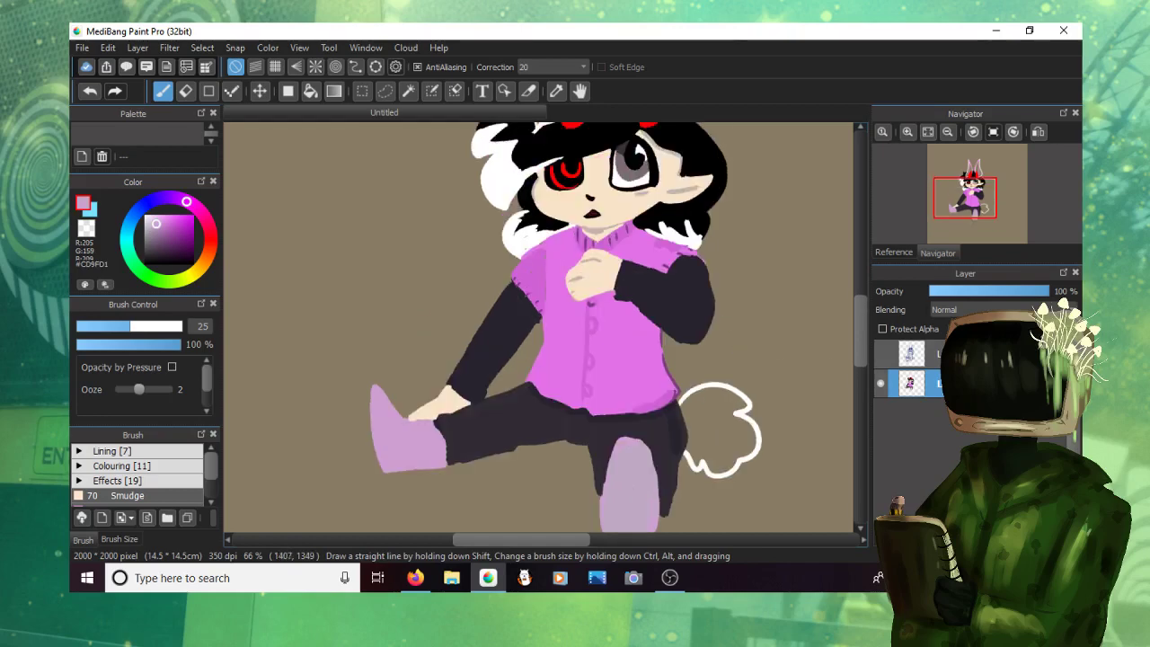
{"action": "scroll", "coordinate": [849, 336], "scroll_direction": "up", "scroll_amount": 2}
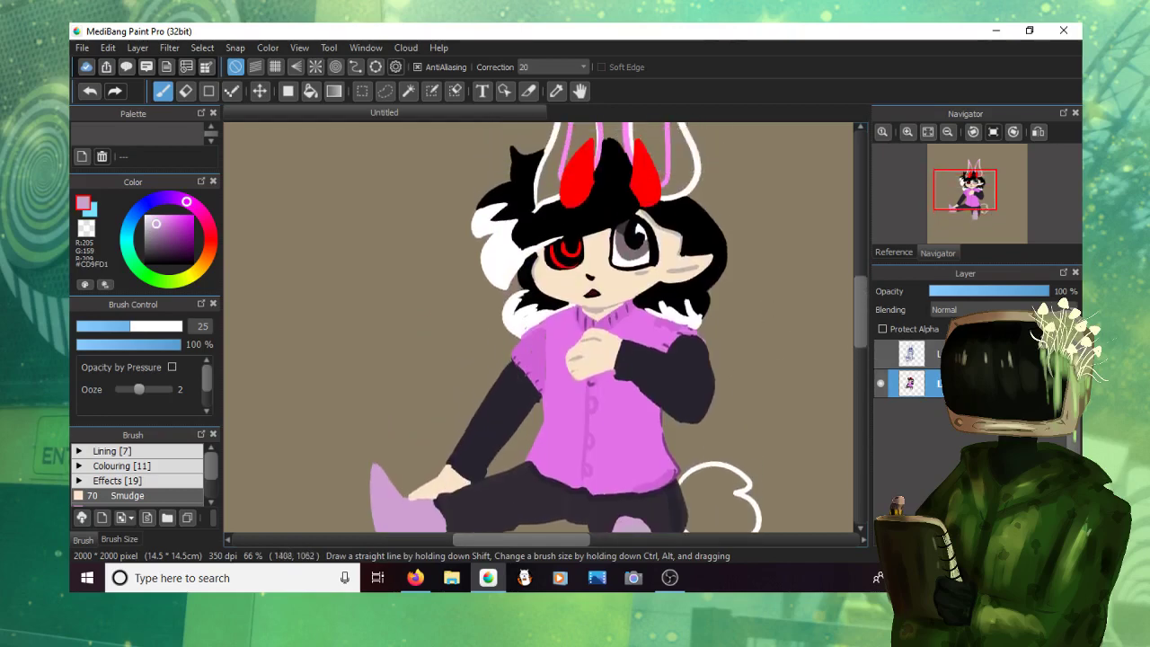
{"action": "scroll", "coordinate": [682, 307], "scroll_direction": "up", "scroll_amount": 5}
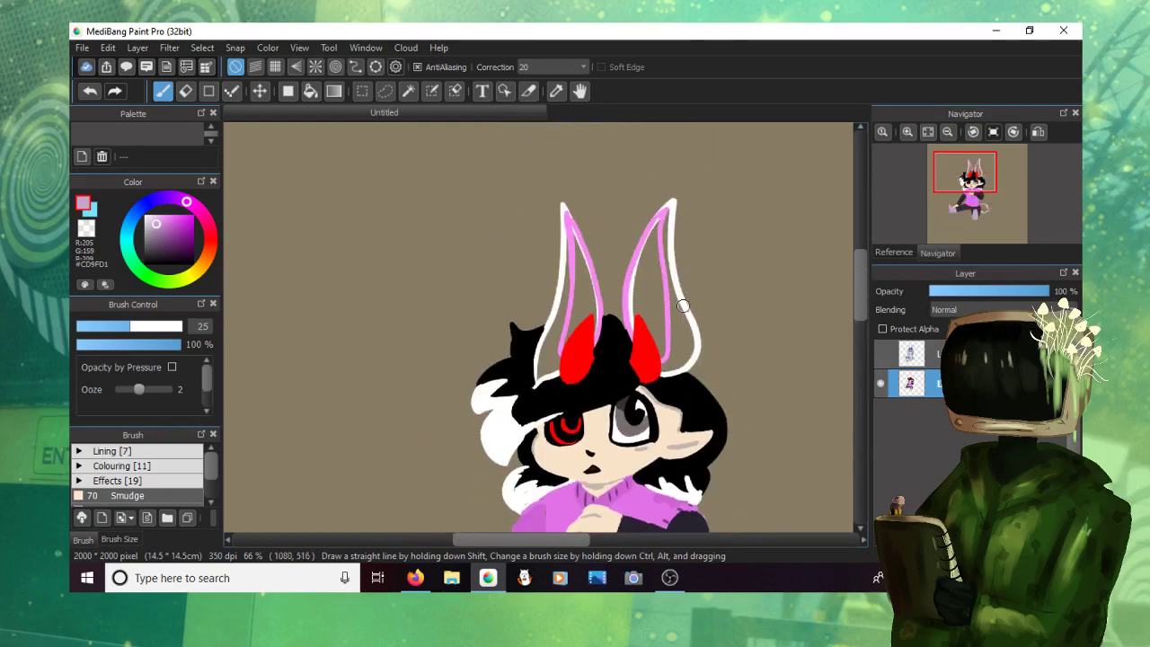
{"action": "left_click", "coordinate": [683, 312], "text": "alt"}
{"action": "key", "text": "g"}
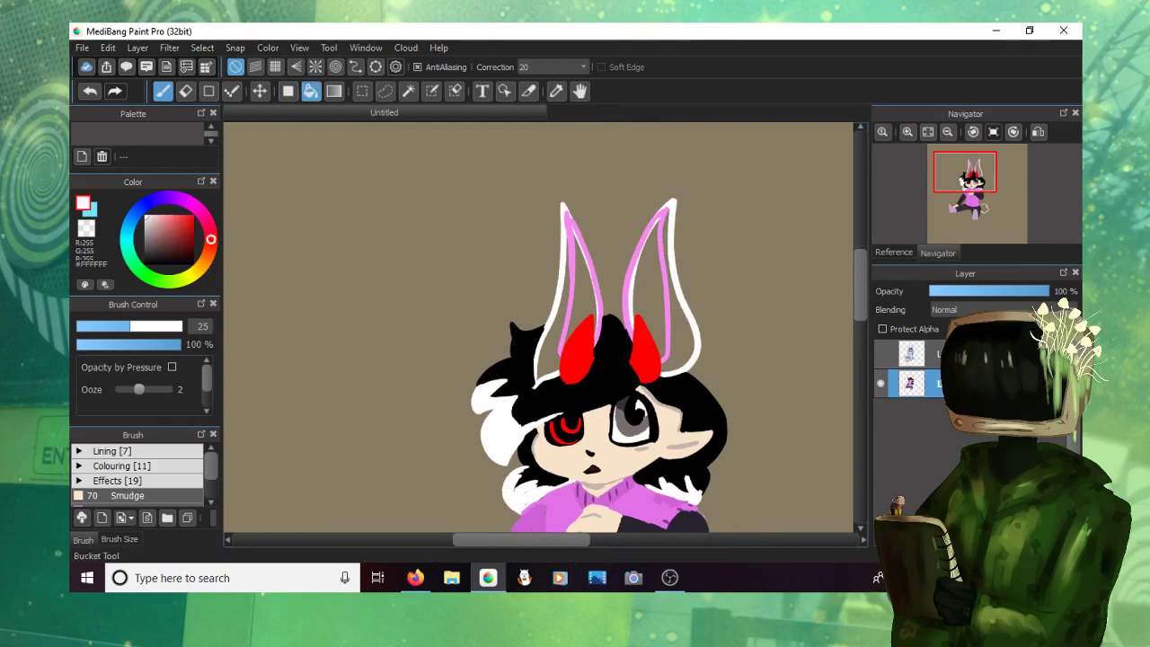
{"action": "left_click", "coordinate": [684, 323]}
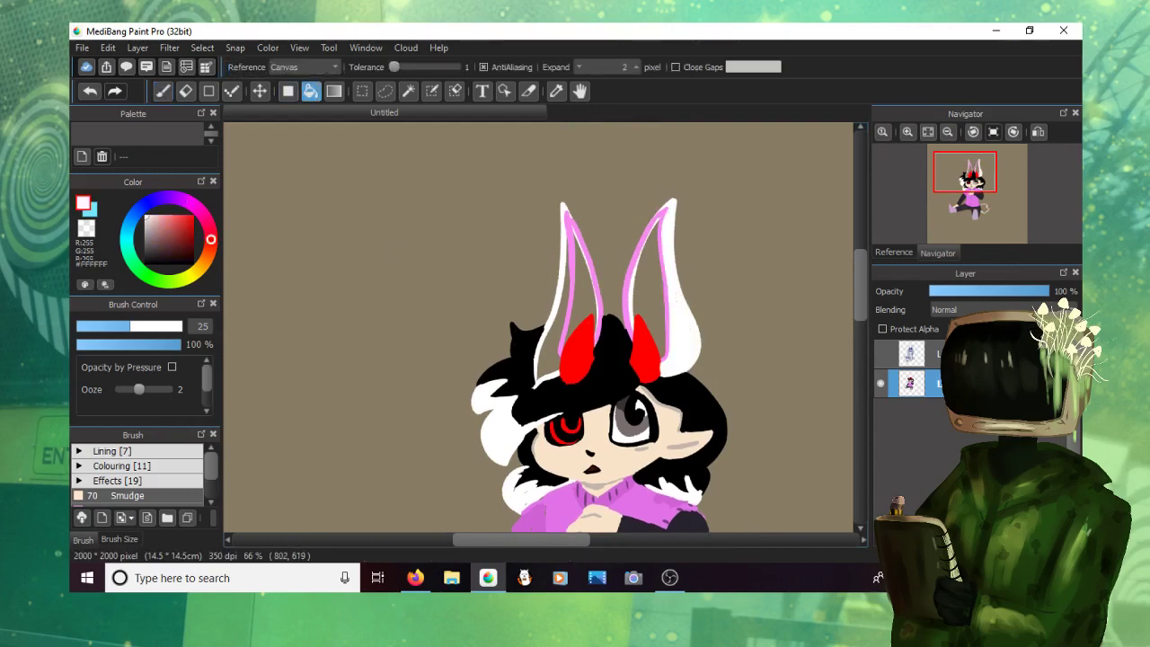
{"action": "left_click", "coordinate": [553, 346]}
Step: Fill both inner ears with pink #F889F1 and brush over the remaining gaps at their edges
{"action": "right_click", "coordinate": [578, 224]}
{"action": "left_click", "coordinate": [582, 276]}
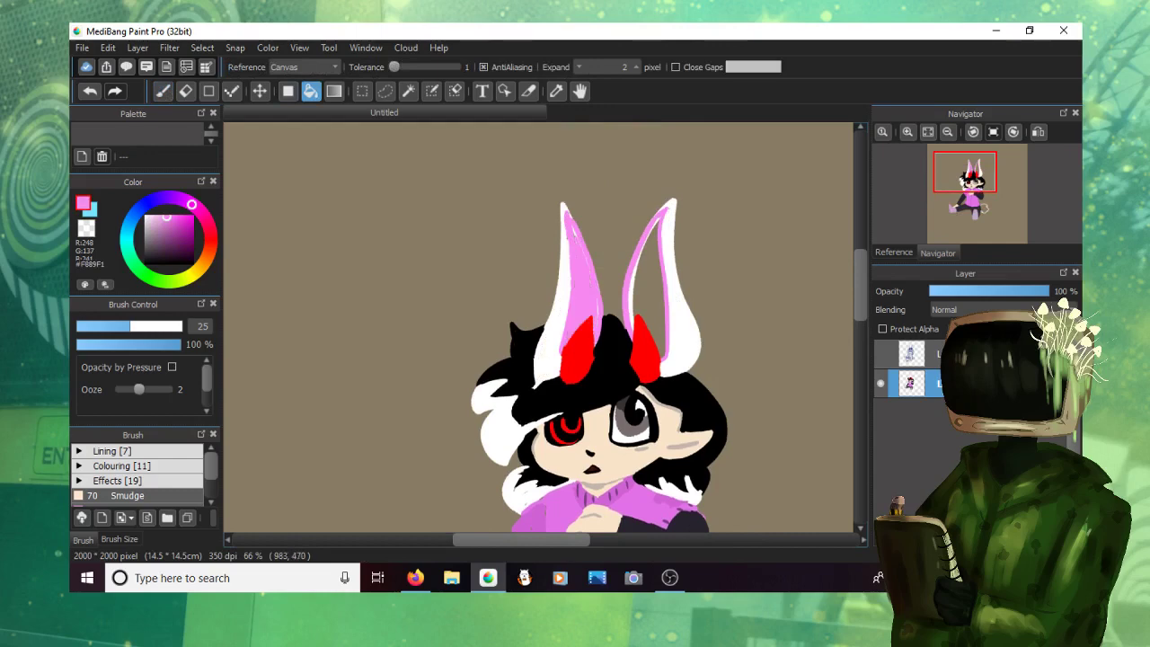
{"action": "left_click", "coordinate": [651, 292]}
{"action": "left_click", "coordinate": [163, 91]}
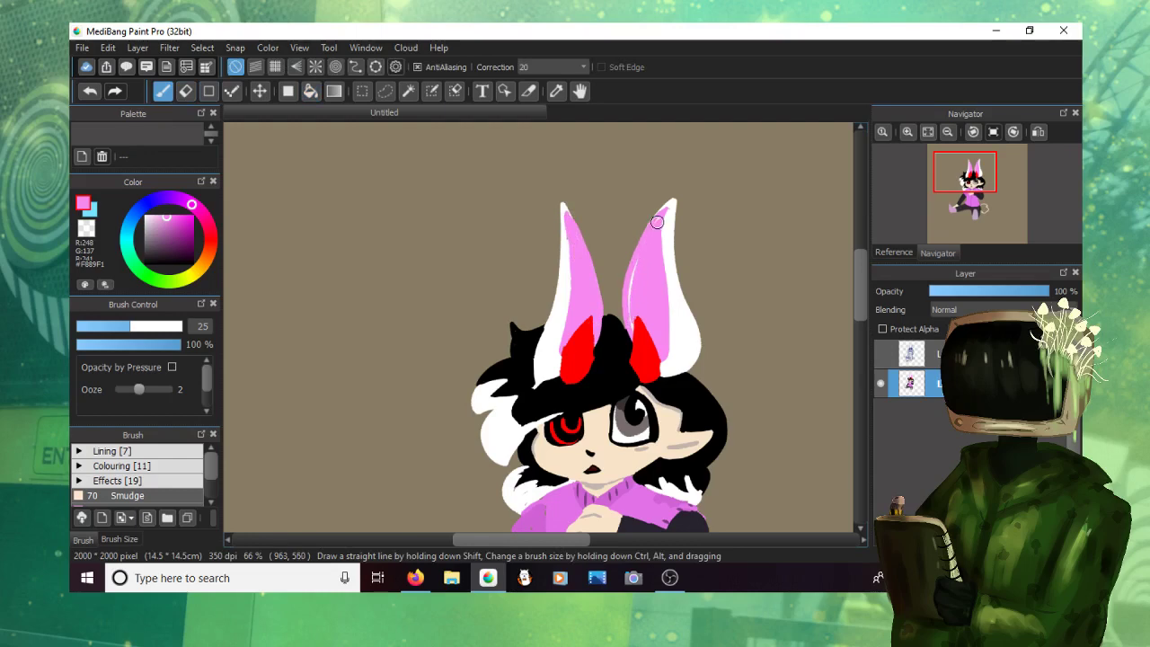
Step: Fill the fluffy tail with white #FFFFFF sampled from its outline
{"action": "scroll", "coordinate": [647, 180], "scroll_direction": "down", "scroll_amount": 3}
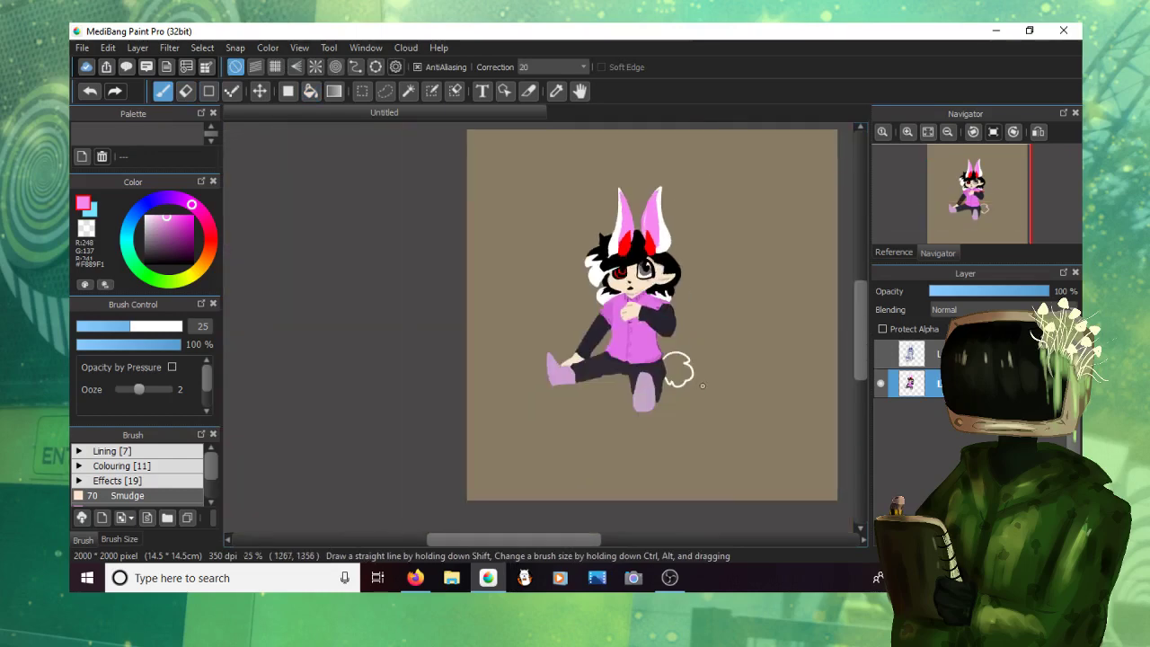
{"action": "scroll", "coordinate": [698, 383], "scroll_direction": "up", "scroll_amount": 4}
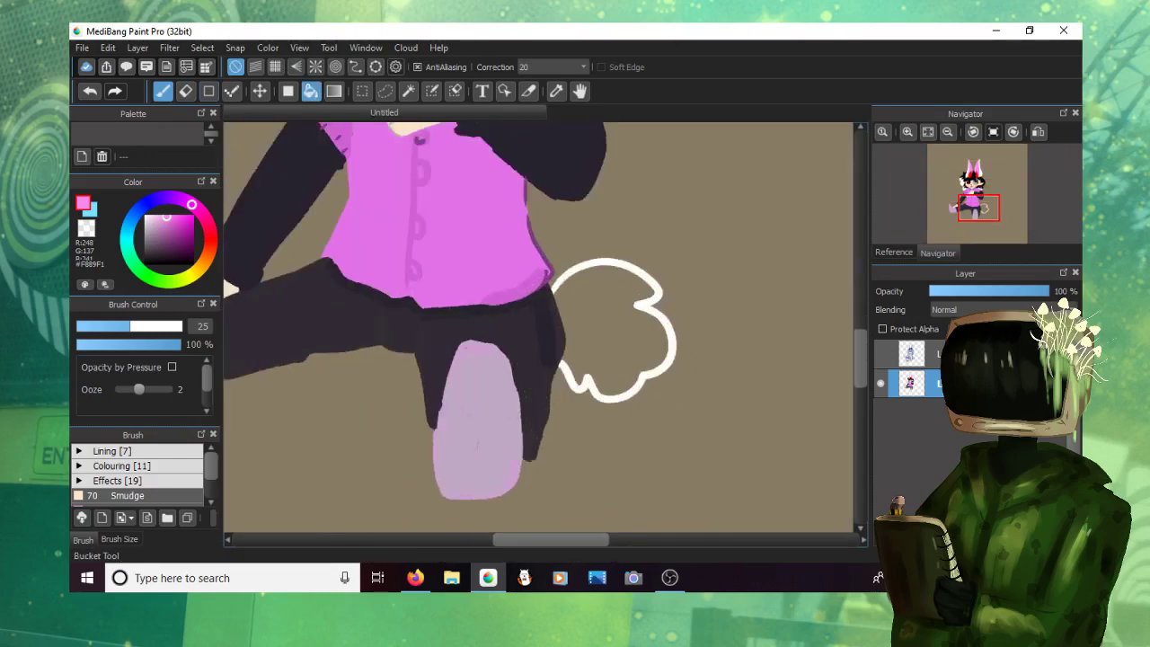
{"action": "left_click", "coordinate": [310, 91]}
{"action": "key", "text": "x"}
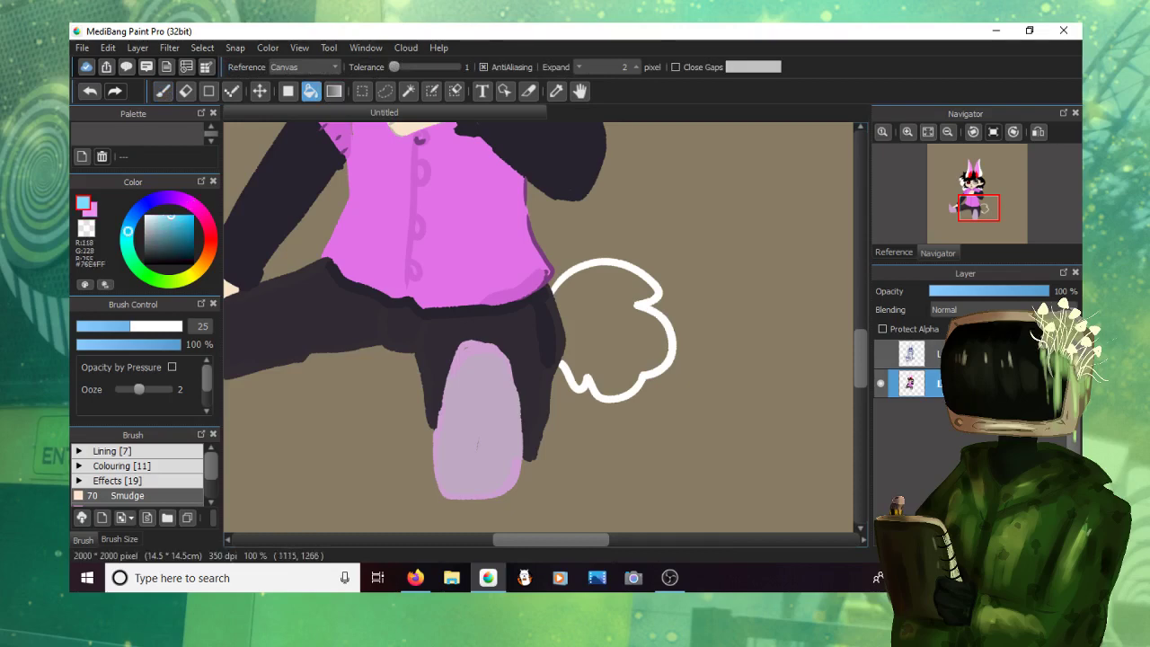
{"action": "right_click", "coordinate": [648, 308]}
{"action": "left_click", "coordinate": [610, 328]}
Step: Brush a pink #F889F1 spiral onto the white tail, starting from its edge beside the trousers
{"action": "left_click", "coordinate": [163, 91]}
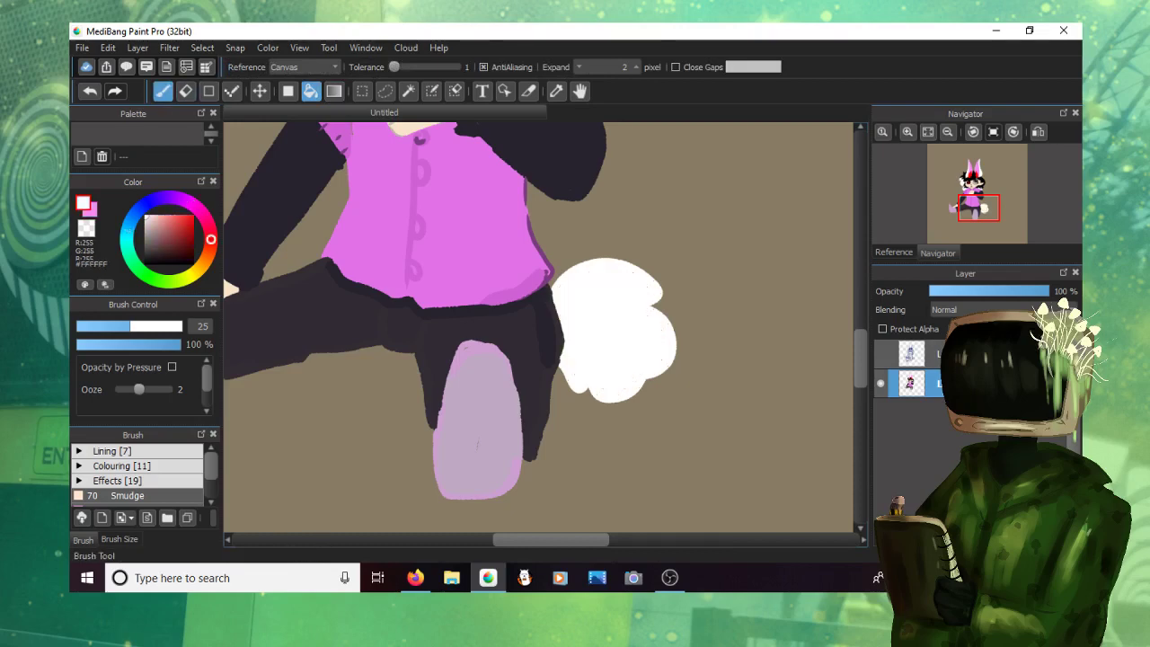
{"action": "key", "text": "x"}
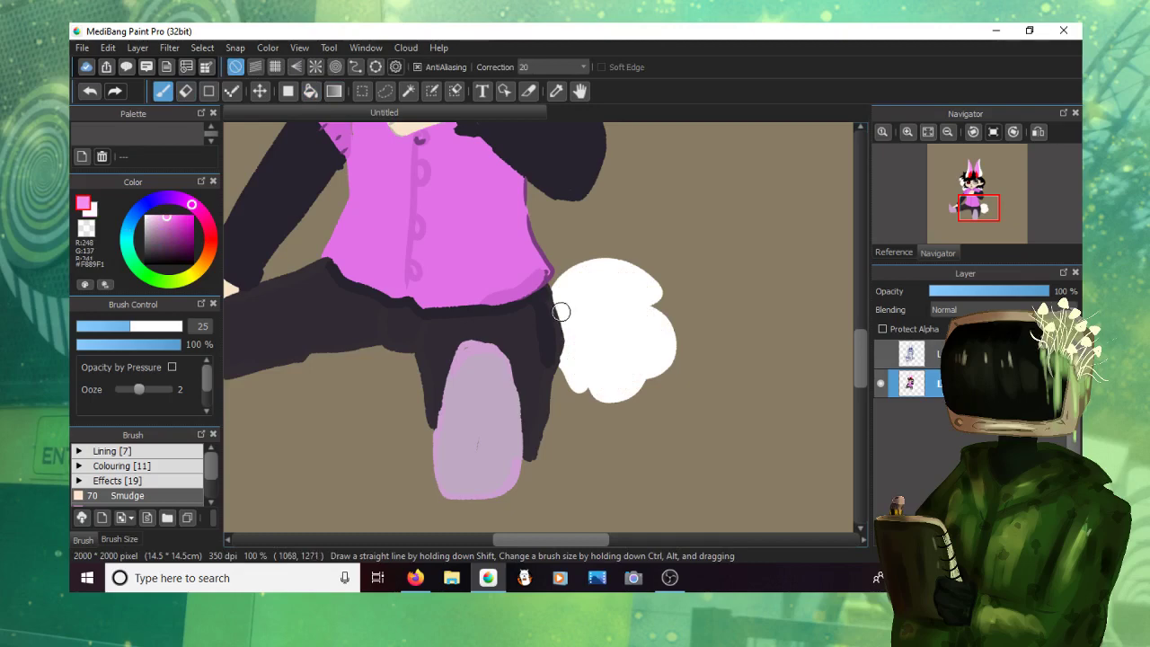
{"action": "mouse_move", "coordinate": [561, 311]}
{"action": "left_mouse_down"}
{"action": "mouse_move", "coordinate": [582, 285]}
{"action": "mouse_move", "coordinate": [628, 293]}
{"action": "mouse_move", "coordinate": [636, 328]}
{"action": "mouse_move", "coordinate": [603, 340]}
{"action": "left_mouse_up"}
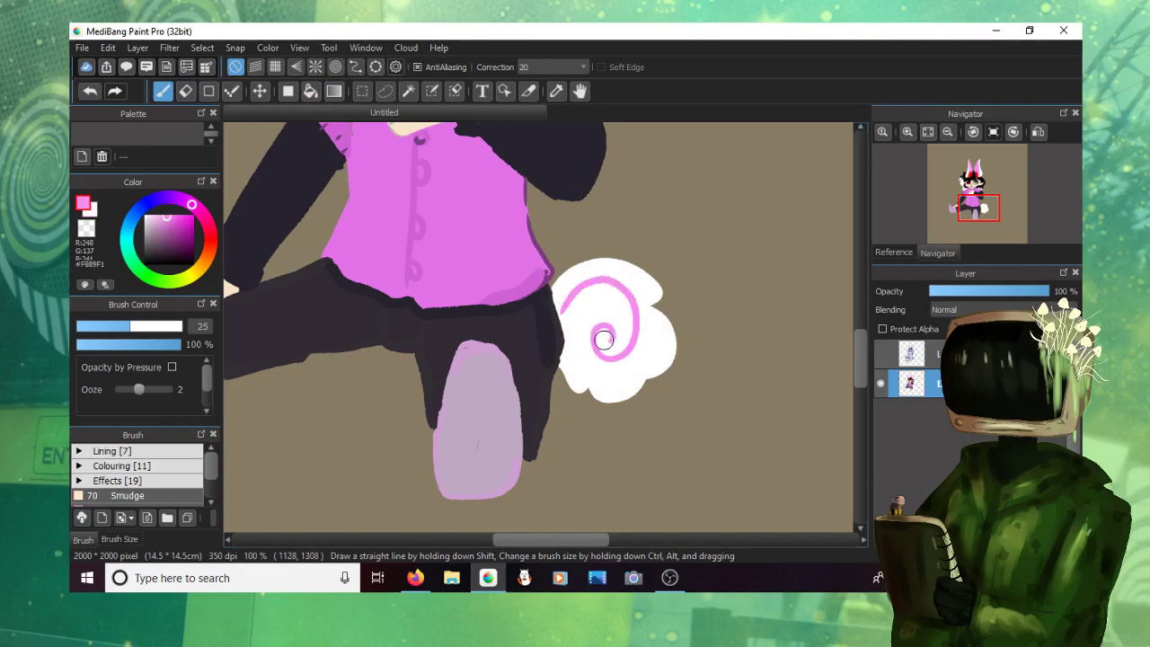
Step: Undo the last spiral stroke, add a new layer and brush a pink #F889F1 spiral over the white tail on it
{"action": "scroll", "coordinate": [603, 340], "scroll_direction": "down", "scroll_amount": 5}
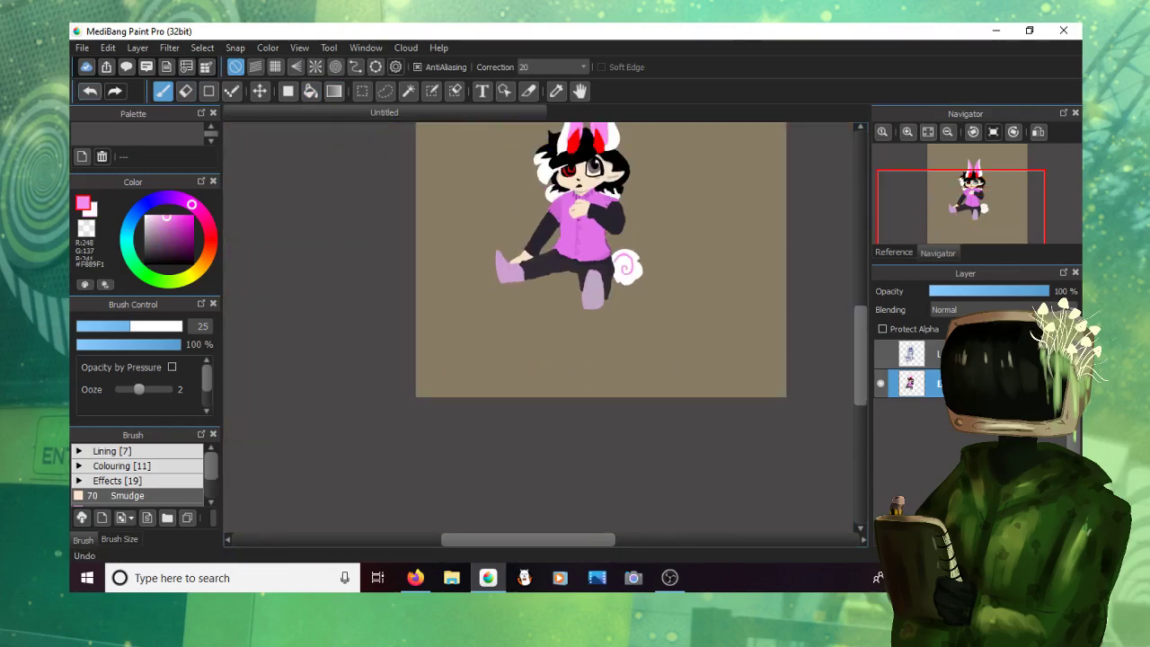
{"action": "key", "text": "ctrl+z"}
{"action": "key", "text": "ctrl+shift+n"}
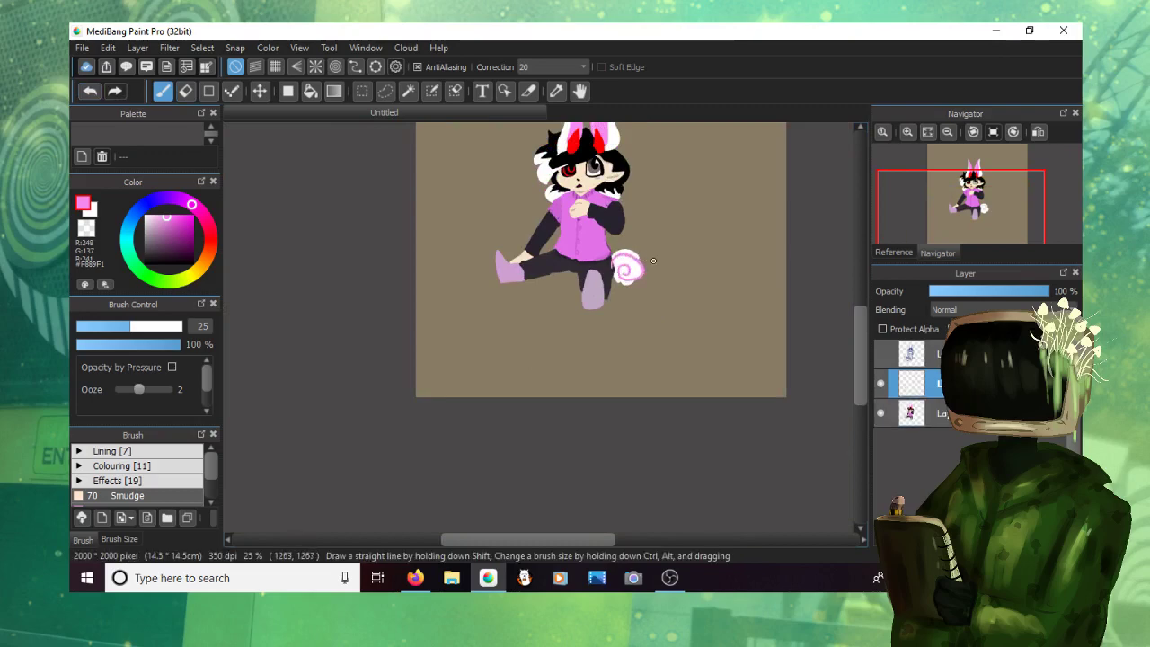
{"action": "scroll", "coordinate": [653, 260], "scroll_direction": "up", "scroll_amount": 2}
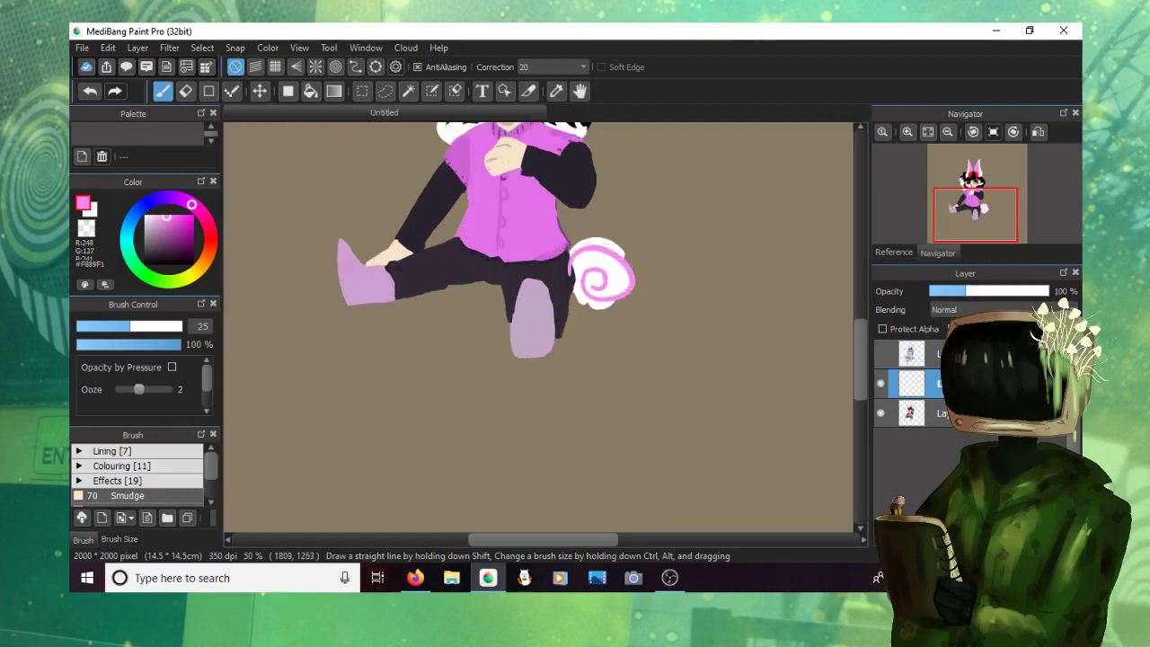
Step: Set the spiral layer's opacity to 26%, clip it to the character layer and merge it down
{"action": "mouse_move", "coordinate": [965, 291]}
{"action": "left_mouse_down"}
{"action": "mouse_move", "coordinate": [949, 291]}
{"action": "mouse_move", "coordinate": [973, 291]}
{"action": "mouse_move", "coordinate": [959, 291]}
{"action": "left_mouse_up"}
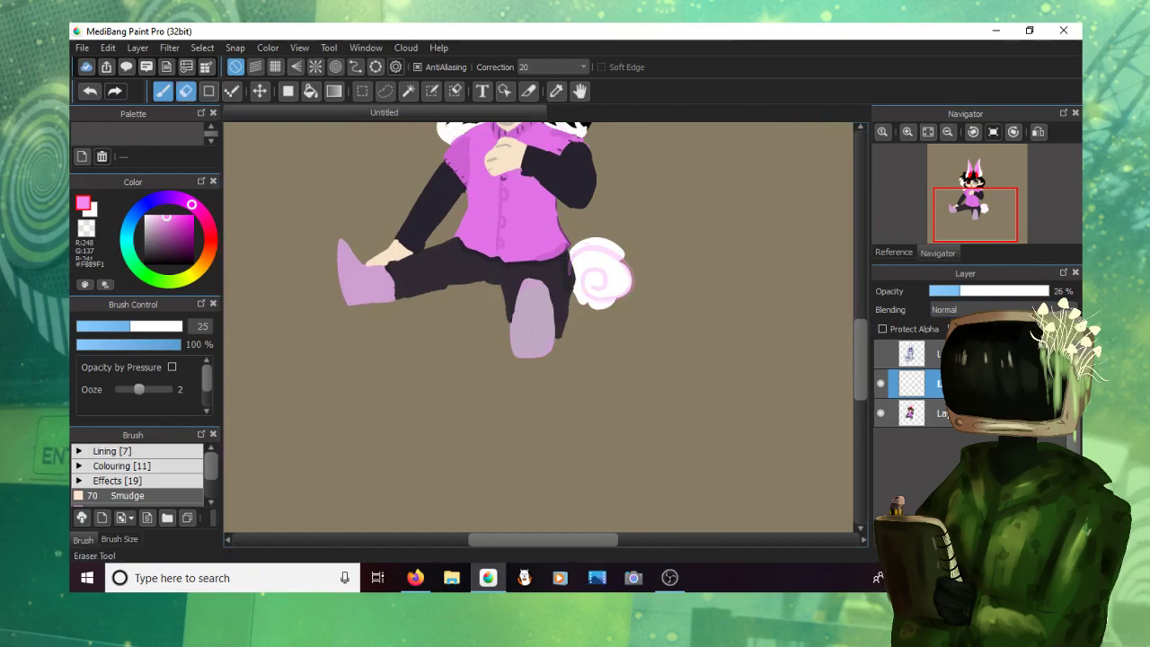
{"action": "key", "text": "e"}
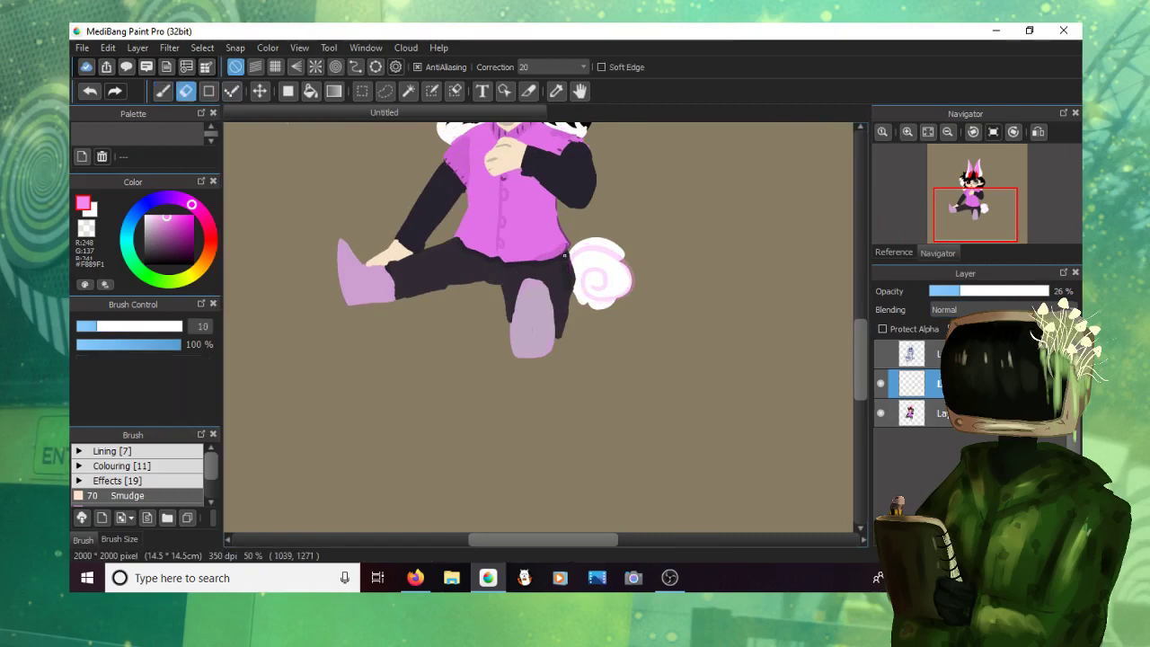
{"action": "left_click", "coordinate": [954, 329]}
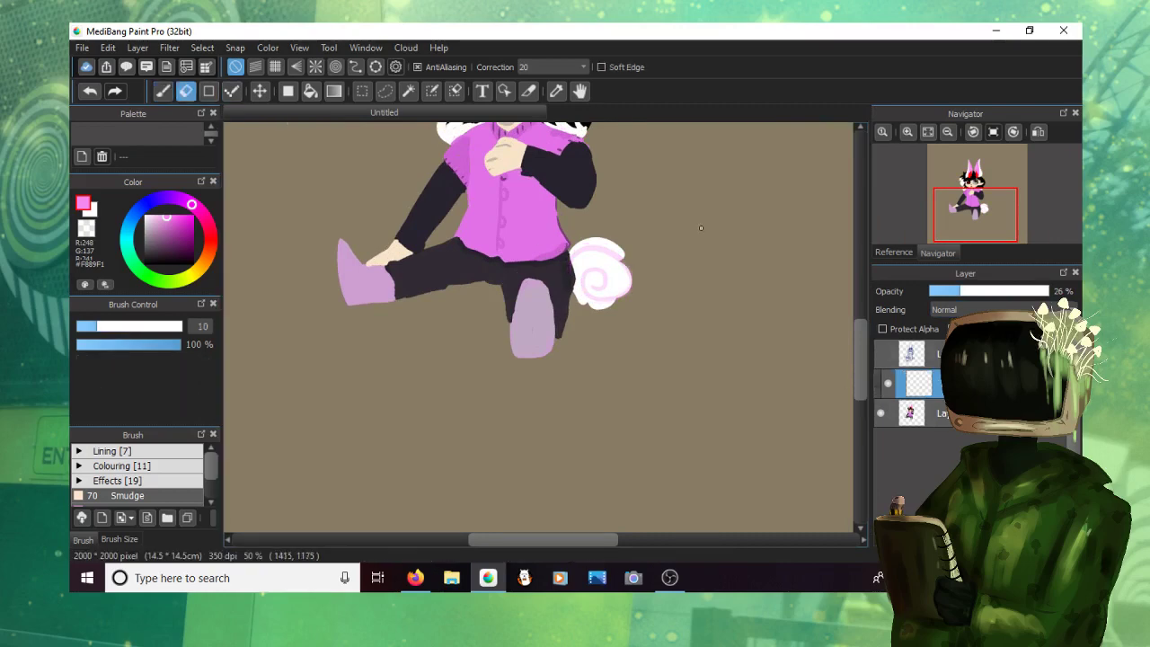
{"action": "scroll", "coordinate": [701, 228], "scroll_direction": "up", "scroll_amount": 5}
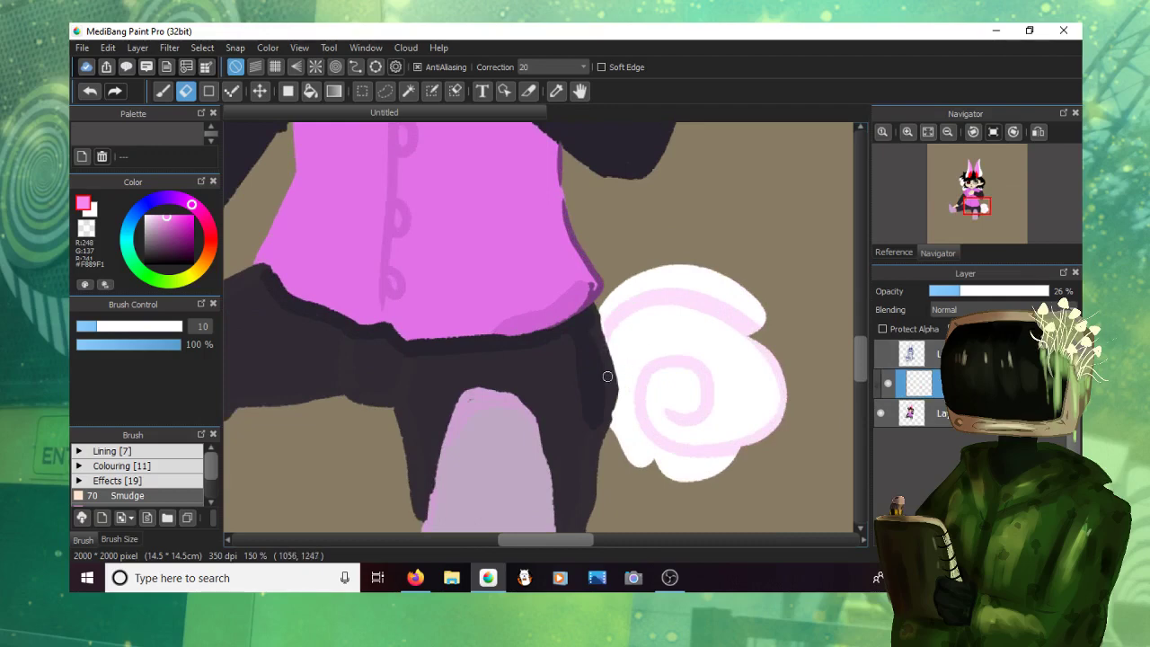
{"action": "left_click", "coordinate": [999, 537]}
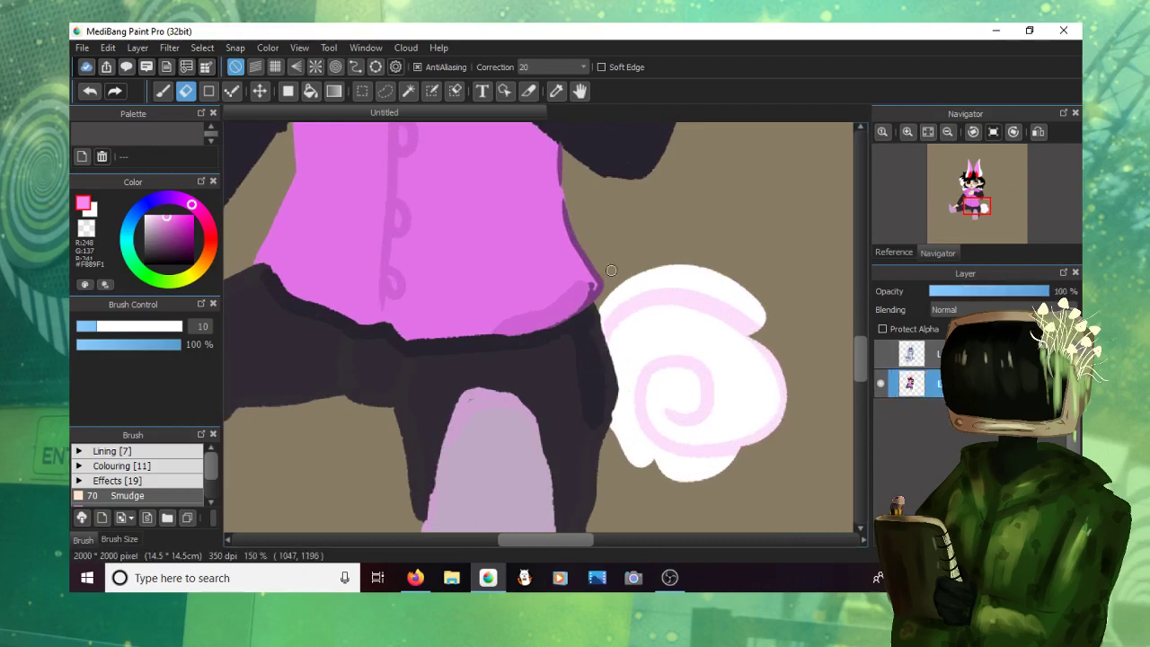
Step: Show the sketch layer and add a new layer between the sketch and the character
{"action": "scroll", "coordinate": [614, 270], "scroll_direction": "down", "scroll_amount": 1}
{"action": "scroll", "coordinate": [611, 274], "scroll_direction": "down", "scroll_amount": 1}
{"action": "scroll", "coordinate": [524, 325], "scroll_direction": "up", "scroll_amount": 3}
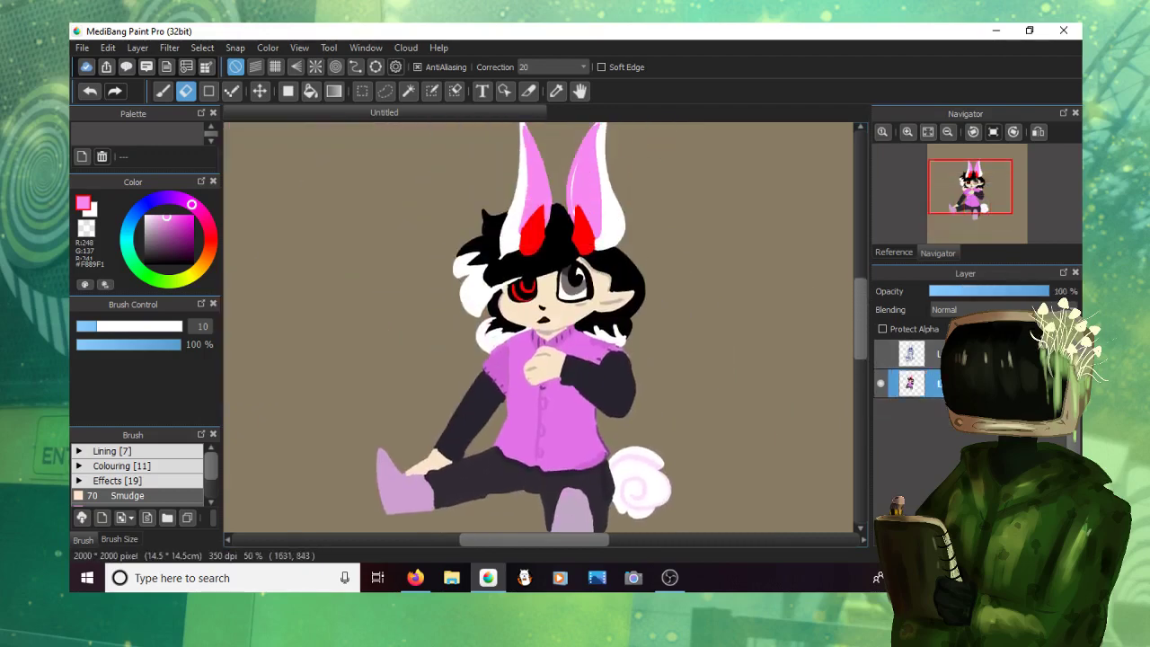
{"action": "scroll", "coordinate": [538, 328], "scroll_direction": "down", "scroll_amount": 3}
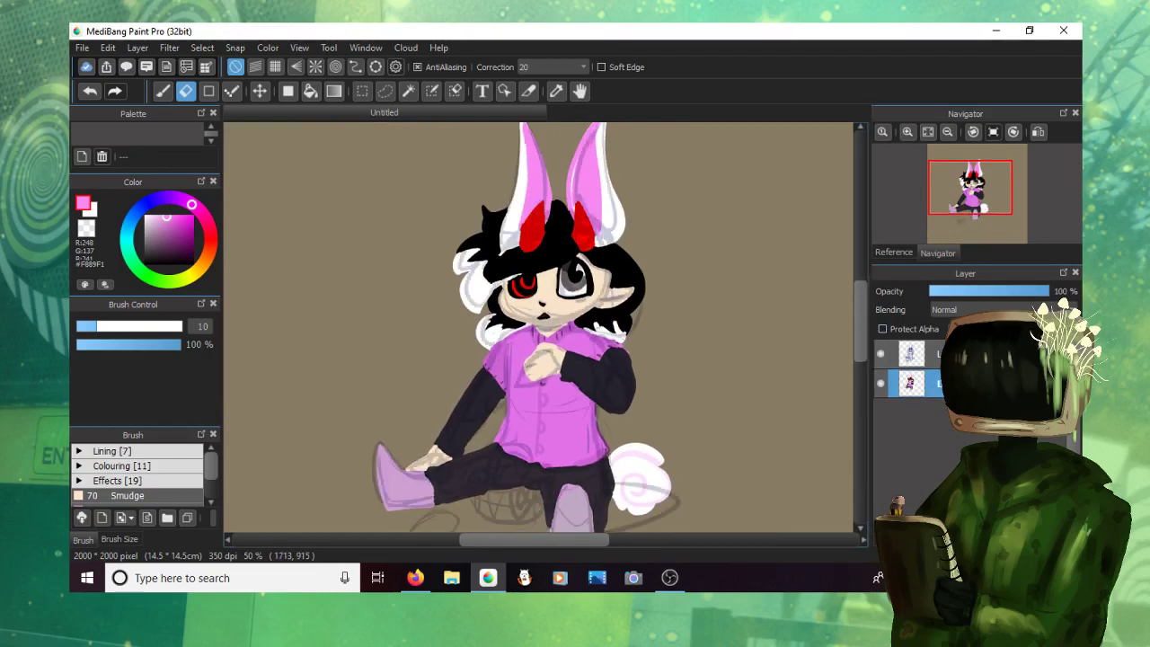
{"action": "left_click", "coordinate": [884, 536]}
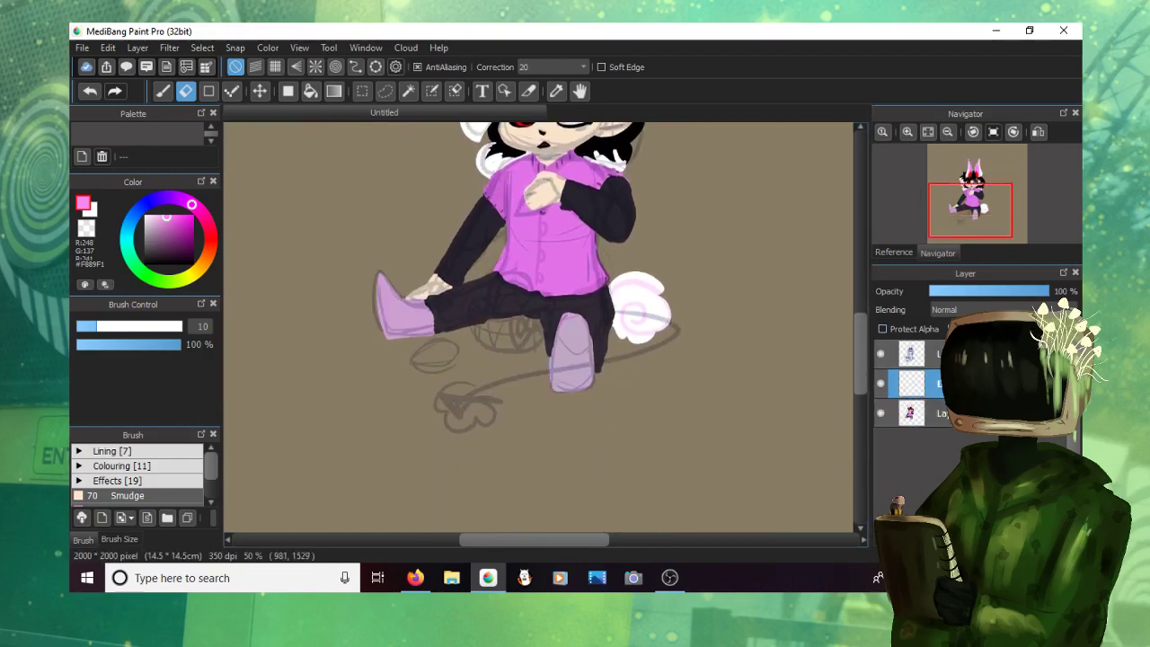
{"action": "scroll", "coordinate": [527, 300], "scroll_direction": "up", "scroll_amount": 2}
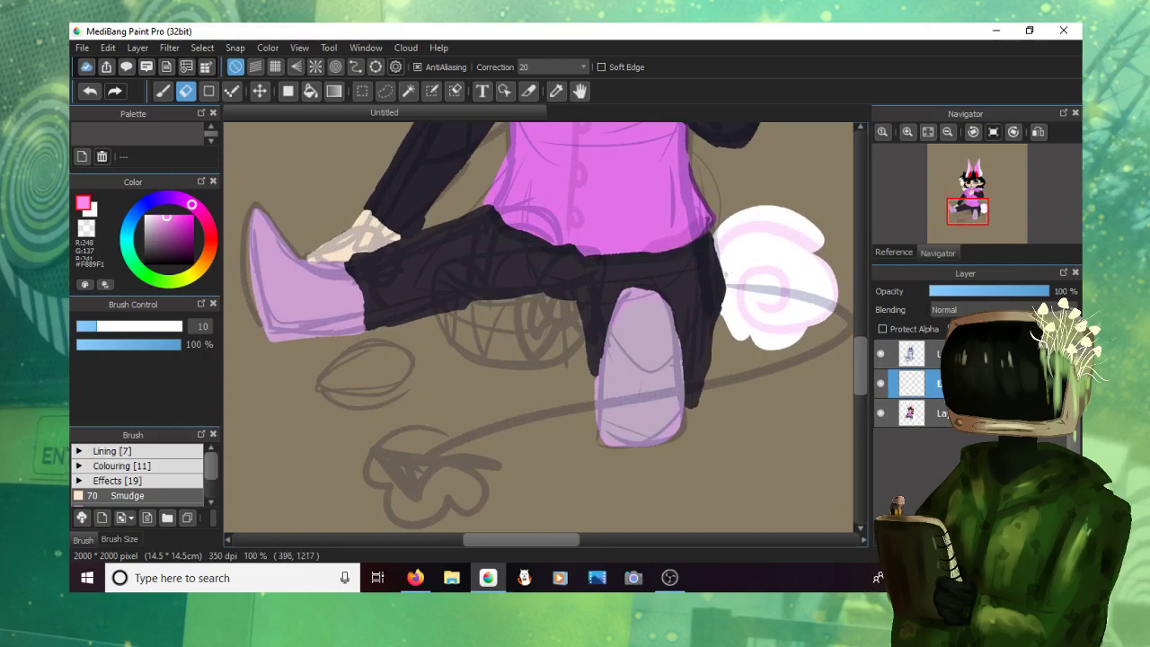
Step: Brush the basket body and its curved handle over the sketch in dark purple #5D2B59
{"action": "mouse_move", "coordinate": [167, 216]}
{"action": "left_mouse_down"}
{"action": "mouse_move", "coordinate": [167, 254]}
{"action": "mouse_move", "coordinate": [171, 245]}
{"action": "left_mouse_up"}
{"action": "key", "text": "b"}
{"action": "scroll", "coordinate": [405, 288], "scroll_direction": "up", "scroll_amount": 1}
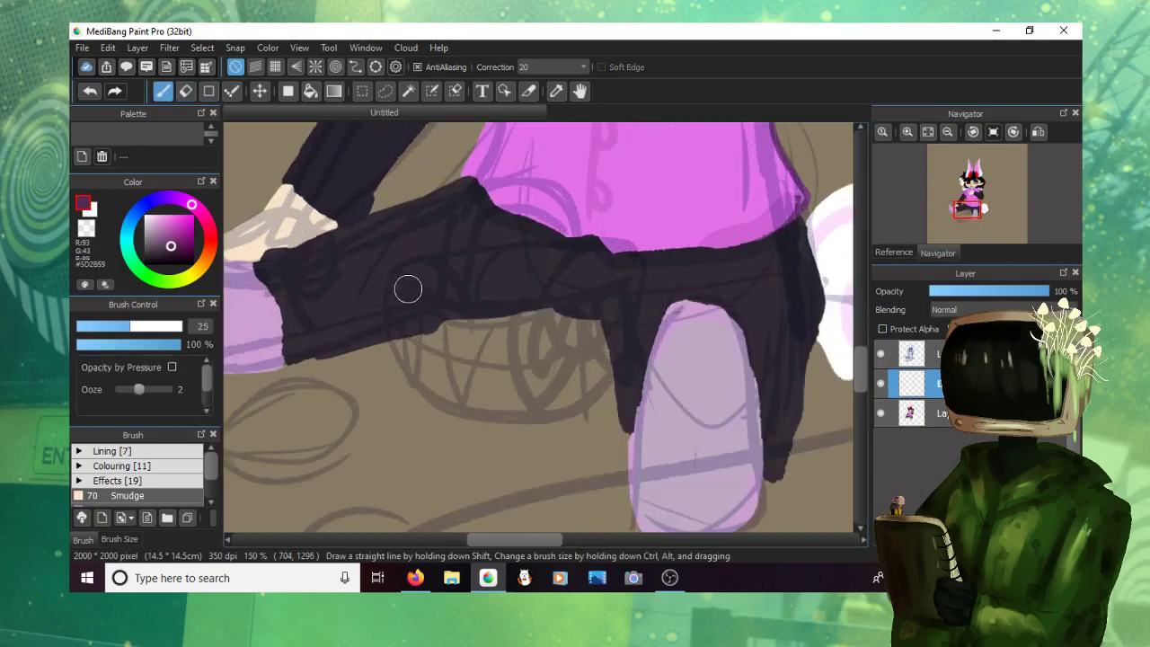
{"action": "mouse_move", "coordinate": [419, 296]}
{"action": "left_mouse_down"}
{"action": "mouse_move", "coordinate": [455, 313]}
{"action": "mouse_move", "coordinate": [520, 308]}
{"action": "mouse_move", "coordinate": [505, 316]}
{"action": "mouse_move", "coordinate": [515, 403]}
{"action": "mouse_move", "coordinate": [500, 403]}
{"action": "mouse_move", "coordinate": [427, 383]}
{"action": "mouse_move", "coordinate": [403, 352]}
{"action": "mouse_move", "coordinate": [397, 292]}
{"action": "mouse_move", "coordinate": [451, 344]}
{"action": "mouse_move", "coordinate": [487, 339]}
{"action": "mouse_move", "coordinate": [435, 315]}
{"action": "mouse_move", "coordinate": [418, 320]}
{"action": "mouse_move", "coordinate": [476, 342]}
{"action": "mouse_move", "coordinate": [467, 382]}
{"action": "left_mouse_up"}
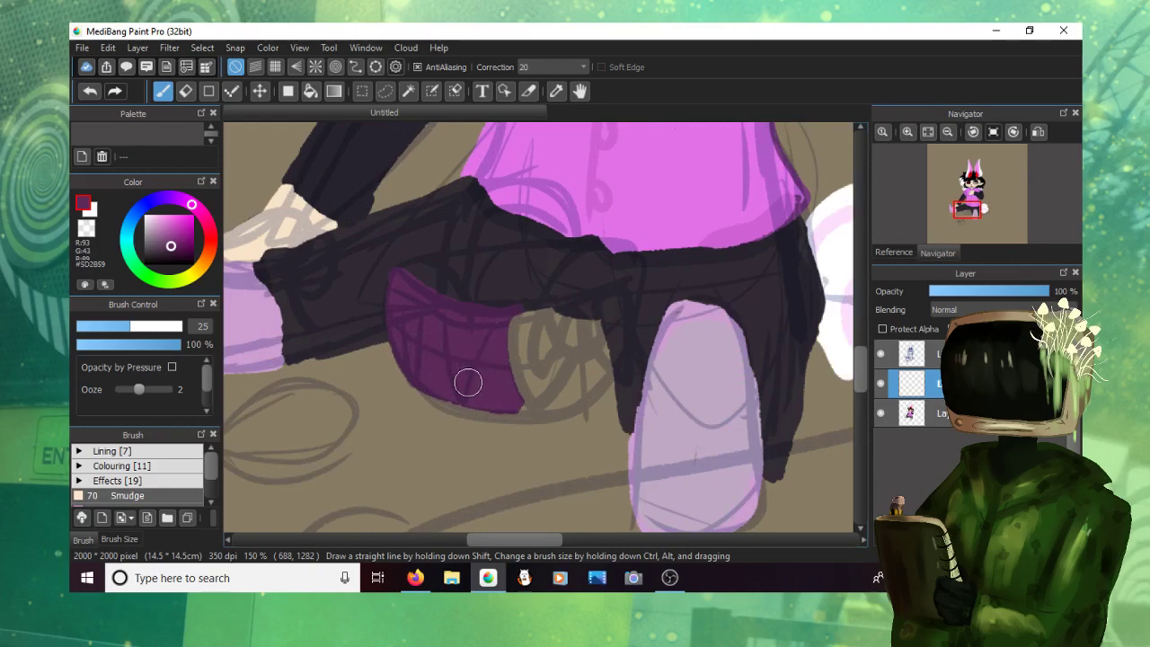
{"action": "left_click_drag", "start_coordinate": [454, 296], "coordinate": [555, 249]}
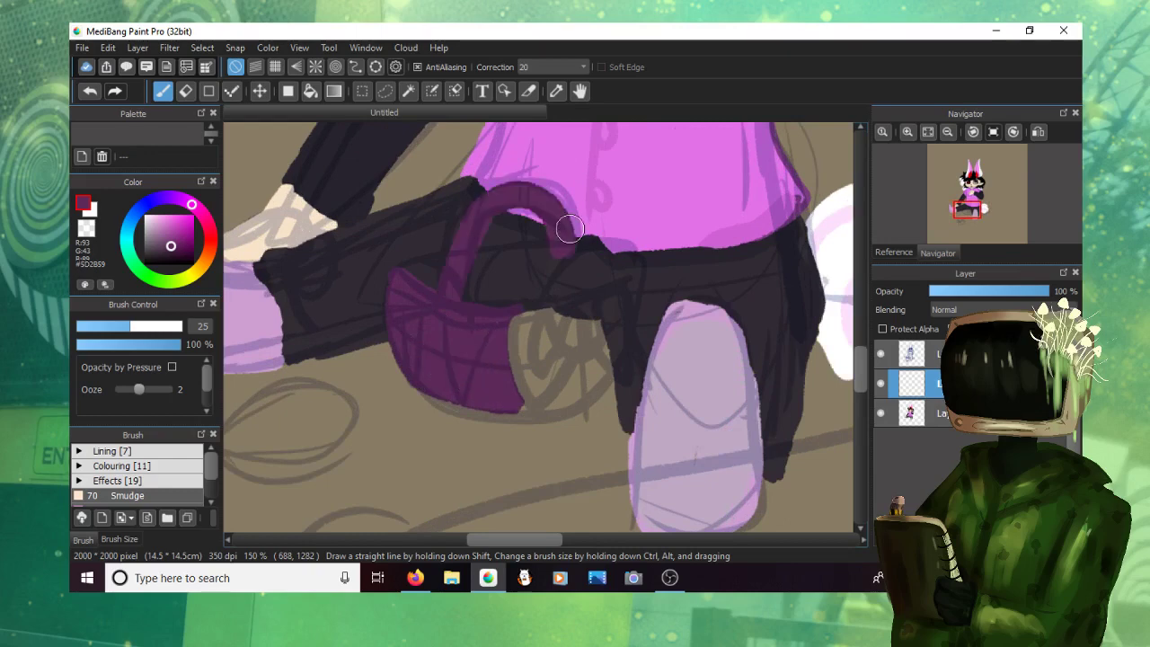
{"action": "mouse_move", "coordinate": [447, 280]}
{"action": "left_mouse_down"}
{"action": "mouse_move", "coordinate": [568, 232]}
{"action": "mouse_move", "coordinate": [546, 192]}
{"action": "mouse_move", "coordinate": [480, 190]}
{"action": "mouse_move", "coordinate": [445, 310]}
{"action": "left_mouse_up"}
Step: Brush the handle highlight and woven basket lines in #884575, and extend the basket's far edge with dark purple #5D2B59
{"action": "left_click", "coordinate": [168, 237]}
{"action": "mouse_move", "coordinate": [485, 212]}
{"action": "left_mouse_down"}
{"action": "mouse_move", "coordinate": [527, 197]}
{"action": "mouse_move", "coordinate": [568, 224]}
{"action": "left_mouse_up"}
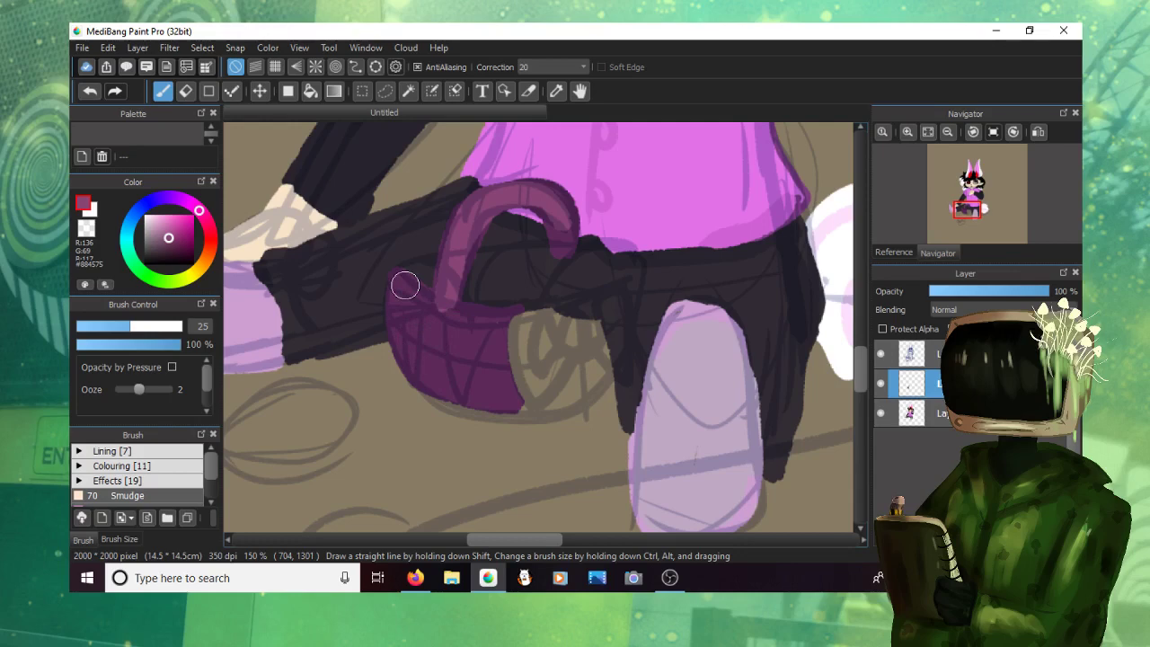
{"action": "mouse_move", "coordinate": [498, 311]}
{"action": "left_mouse_down"}
{"action": "mouse_move", "coordinate": [398, 333]}
{"action": "mouse_move", "coordinate": [441, 392]}
{"action": "mouse_move", "coordinate": [464, 402]}
{"action": "mouse_move", "coordinate": [448, 406]}
{"action": "mouse_move", "coordinate": [549, 412]}
{"action": "mouse_move", "coordinate": [595, 361]}
{"action": "mouse_move", "coordinate": [562, 415]}
{"action": "mouse_move", "coordinate": [592, 373]}
{"action": "mouse_move", "coordinate": [570, 398]}
{"action": "left_mouse_up"}
{"action": "right_click", "coordinate": [502, 378]}
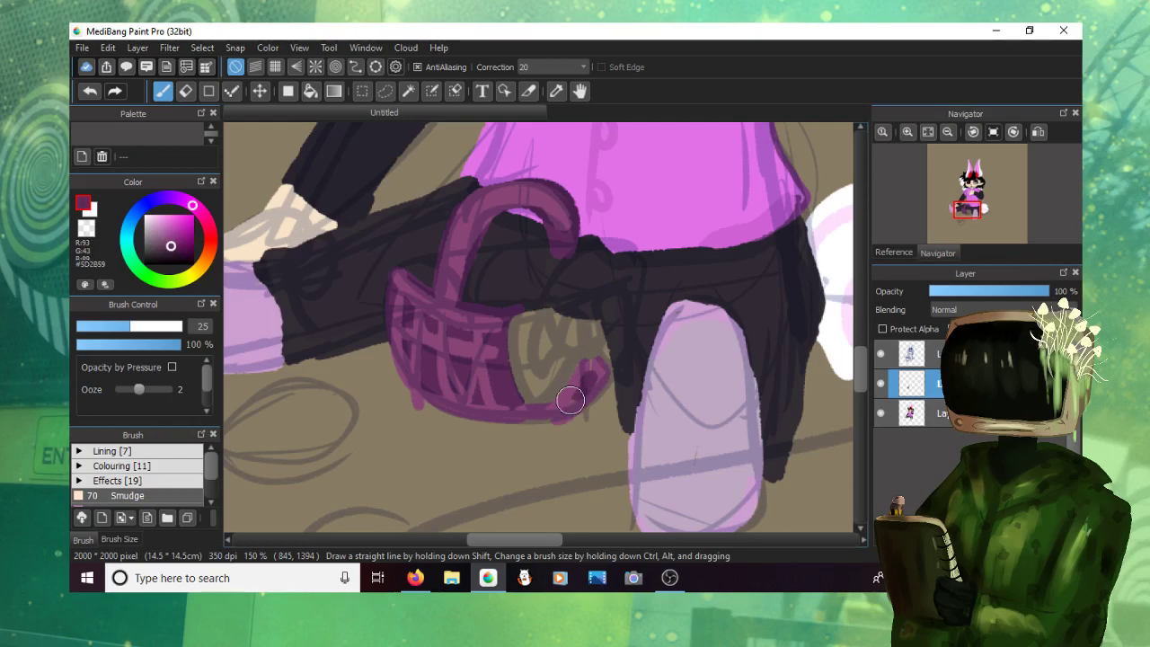
{"action": "mouse_move", "coordinate": [545, 309]}
{"action": "left_mouse_down"}
{"action": "mouse_move", "coordinate": [595, 301]}
{"action": "mouse_move", "coordinate": [555, 305]}
{"action": "mouse_move", "coordinate": [619, 276]}
{"action": "mouse_move", "coordinate": [634, 304]}
{"action": "mouse_move", "coordinate": [635, 341]}
{"action": "mouse_move", "coordinate": [627, 285]}
{"action": "mouse_move", "coordinate": [621, 373]}
{"action": "mouse_move", "coordinate": [636, 321]}
{"action": "mouse_move", "coordinate": [605, 380]}
{"action": "mouse_move", "coordinate": [557, 419]}
{"action": "left_mouse_up"}
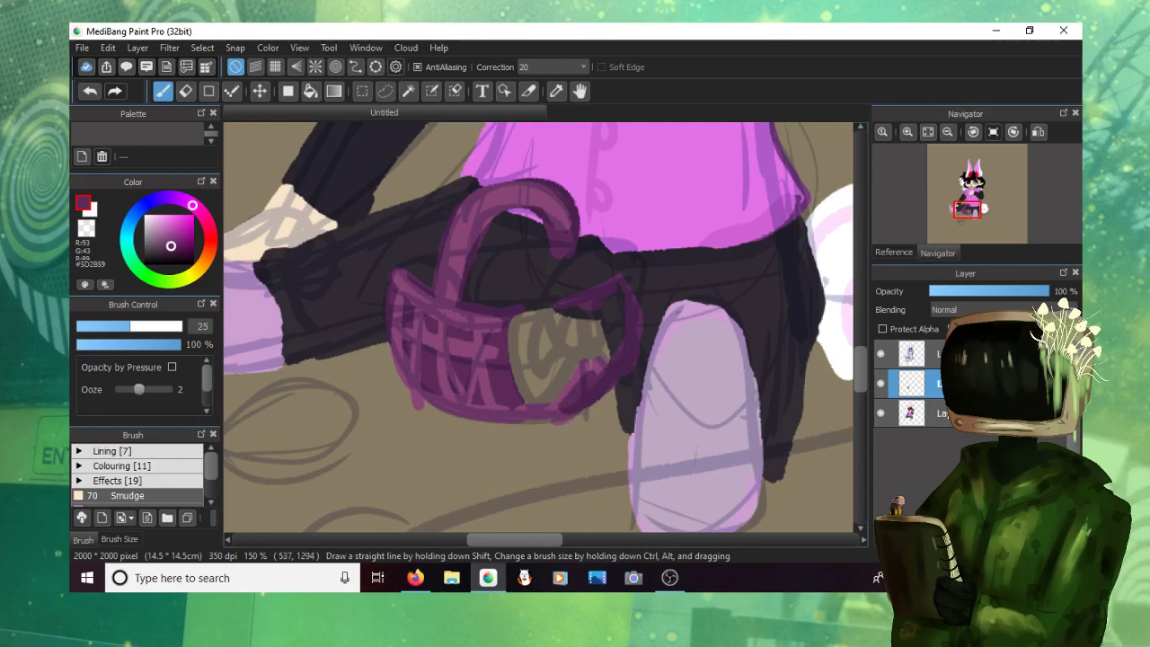
Step: Paint the bow on the basket in red #D52055 and add highlights to it in #C9607E
{"action": "left_click", "coordinate": [208, 226]}
{"action": "left_click_drag", "start_coordinate": [180, 239], "coordinate": [186, 222]}
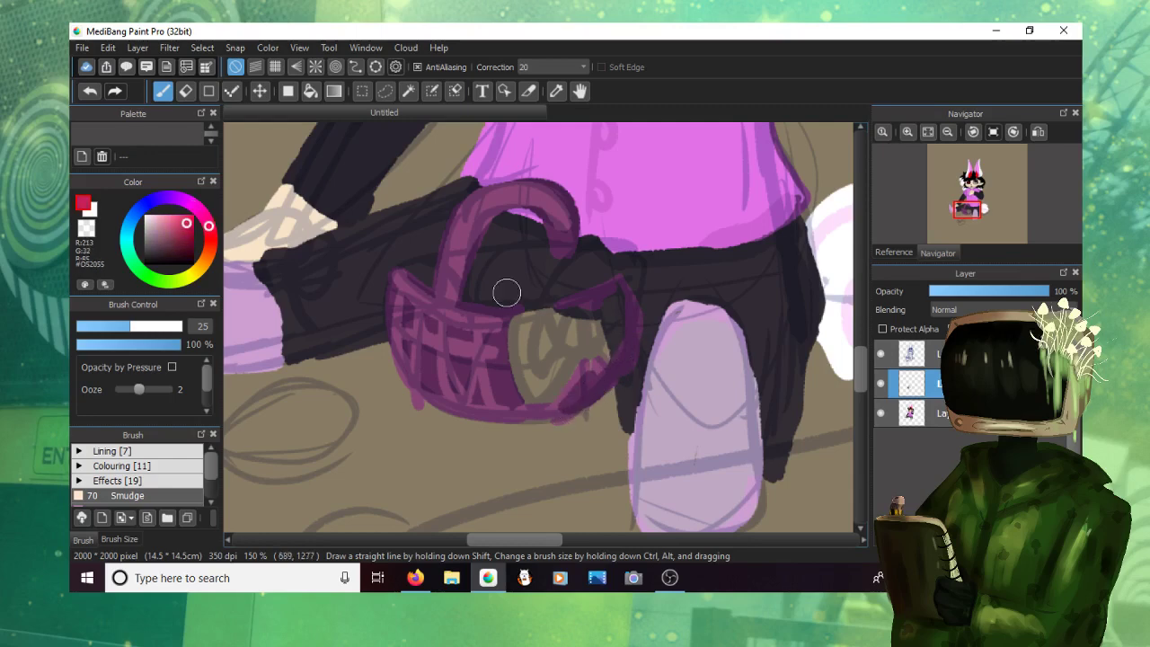
{"action": "mouse_move", "coordinate": [557, 329]}
{"action": "left_mouse_down"}
{"action": "mouse_move", "coordinate": [535, 307]}
{"action": "mouse_move", "coordinate": [513, 310]}
{"action": "mouse_move", "coordinate": [522, 384]}
{"action": "mouse_move", "coordinate": [537, 398]}
{"action": "mouse_move", "coordinate": [559, 353]}
{"action": "mouse_move", "coordinate": [540, 315]}
{"action": "mouse_move", "coordinate": [526, 345]}
{"action": "mouse_move", "coordinate": [537, 377]}
{"action": "mouse_move", "coordinate": [526, 315]}
{"action": "mouse_move", "coordinate": [551, 371]}
{"action": "mouse_move", "coordinate": [567, 313]}
{"action": "mouse_move", "coordinate": [580, 311]}
{"action": "mouse_move", "coordinate": [575, 346]}
{"action": "mouse_move", "coordinate": [573, 327]}
{"action": "mouse_move", "coordinate": [627, 270]}
{"action": "mouse_move", "coordinate": [626, 372]}
{"action": "mouse_move", "coordinate": [600, 337]}
{"action": "mouse_move", "coordinate": [614, 295]}
{"action": "mouse_move", "coordinate": [599, 330]}
{"action": "mouse_move", "coordinate": [617, 297]}
{"action": "mouse_move", "coordinate": [619, 318]}
{"action": "mouse_move", "coordinate": [592, 329]}
{"action": "mouse_move", "coordinate": [516, 294]}
{"action": "mouse_move", "coordinate": [514, 380]}
{"action": "mouse_move", "coordinate": [544, 412]}
{"action": "mouse_move", "coordinate": [549, 381]}
{"action": "left_mouse_up"}
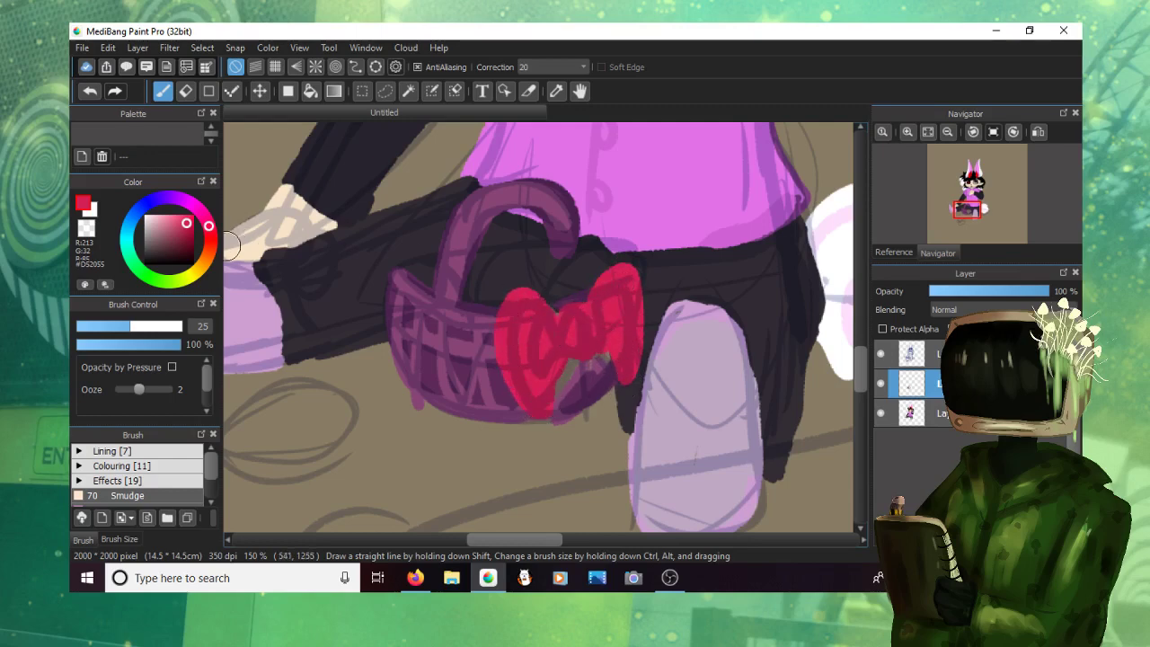
{"action": "left_click_drag", "start_coordinate": [185, 222], "coordinate": [170, 225]}
{"action": "mouse_move", "coordinate": [501, 313]}
{"action": "left_mouse_down"}
{"action": "mouse_move", "coordinate": [553, 317]}
{"action": "mouse_move", "coordinate": [518, 298]}
{"action": "mouse_move", "coordinate": [495, 334]}
{"action": "mouse_move", "coordinate": [518, 387]}
{"action": "left_mouse_up"}
{"action": "mouse_move", "coordinate": [504, 360]}
{"action": "left_mouse_down"}
{"action": "mouse_move", "coordinate": [503, 315]}
{"action": "mouse_move", "coordinate": [529, 294]}
{"action": "mouse_move", "coordinate": [558, 310]}
{"action": "mouse_move", "coordinate": [566, 336]}
{"action": "mouse_move", "coordinate": [573, 306]}
{"action": "mouse_move", "coordinate": [592, 309]}
{"action": "mouse_move", "coordinate": [565, 325]}
{"action": "mouse_move", "coordinate": [586, 334]}
{"action": "mouse_move", "coordinate": [613, 274]}
{"action": "left_mouse_up"}
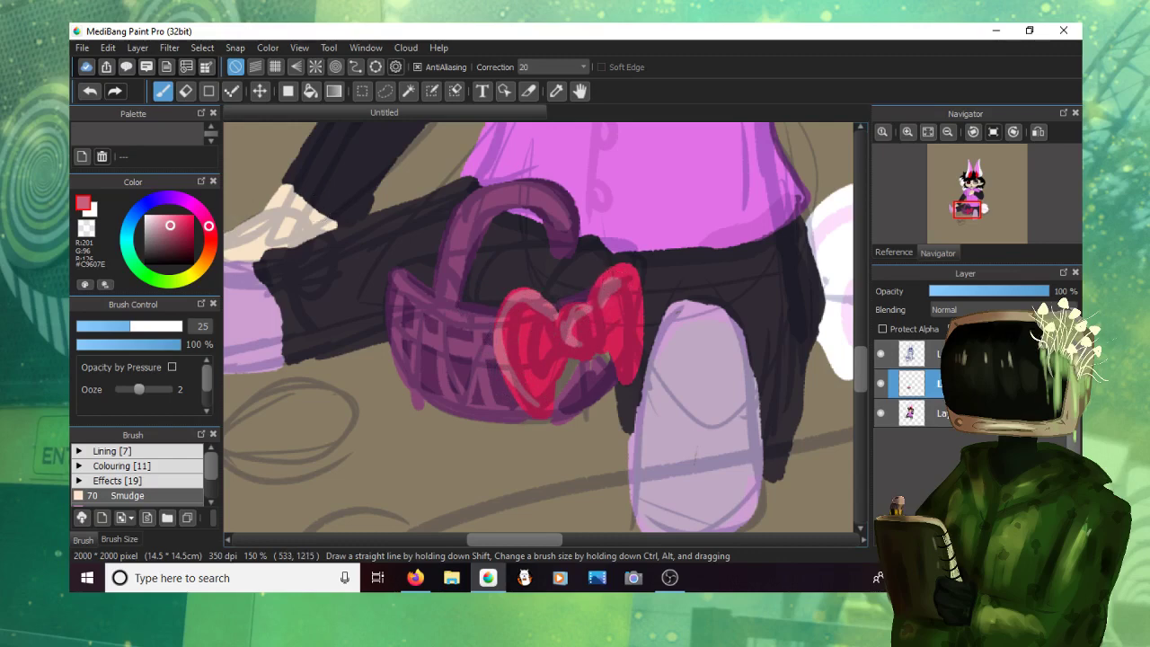
Step: Paint the two pointed egg shapes in the basket, one in yellow #F8D025 and one in orange #F8A125
{"action": "left_click_drag", "start_coordinate": [204, 260], "coordinate": [195, 270]}
{"action": "left_click_drag", "start_coordinate": [176, 230], "coordinate": [186, 217]}
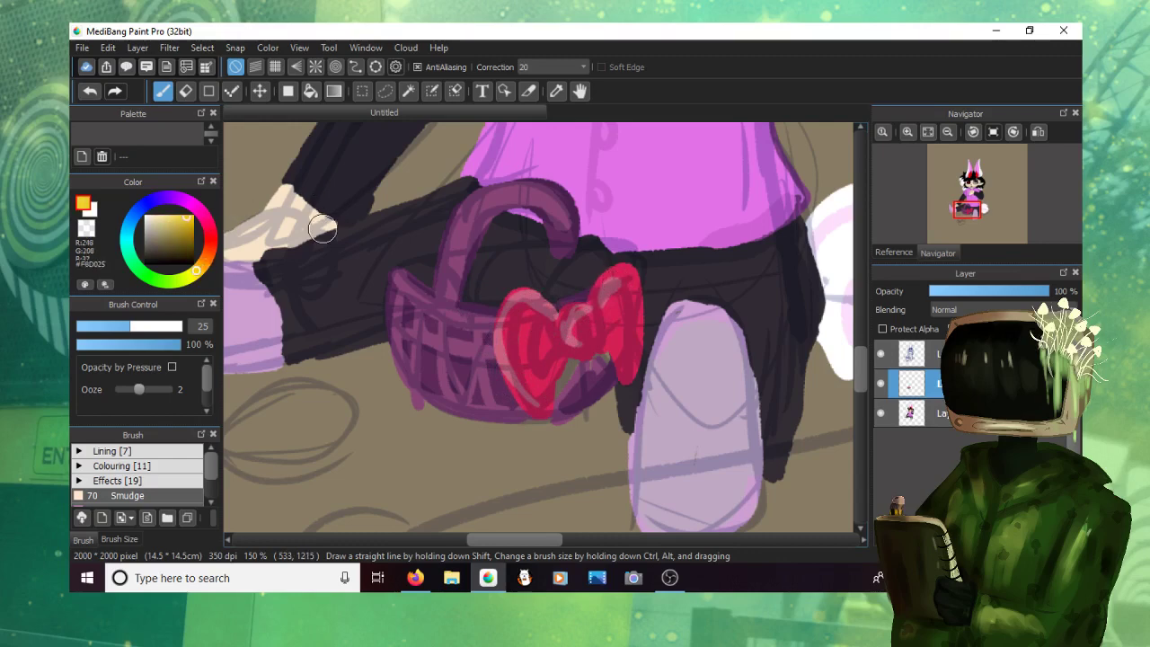
{"action": "mouse_move", "coordinate": [545, 289]}
{"action": "left_mouse_down"}
{"action": "mouse_move", "coordinate": [575, 252]}
{"action": "mouse_move", "coordinate": [623, 238]}
{"action": "mouse_move", "coordinate": [621, 260]}
{"action": "mouse_move", "coordinate": [539, 297]}
{"action": "mouse_move", "coordinate": [578, 292]}
{"action": "mouse_move", "coordinate": [621, 260]}
{"action": "mouse_move", "coordinate": [617, 238]}
{"action": "mouse_move", "coordinate": [567, 260]}
{"action": "mouse_move", "coordinate": [545, 293]}
{"action": "mouse_move", "coordinate": [615, 247]}
{"action": "mouse_move", "coordinate": [561, 283]}
{"action": "left_mouse_up"}
{"action": "left_click_drag", "start_coordinate": [196, 270], "coordinate": [202, 263]}
{"action": "mouse_move", "coordinate": [472, 298]}
{"action": "left_mouse_down"}
{"action": "mouse_move", "coordinate": [513, 238]}
{"action": "mouse_move", "coordinate": [526, 240]}
{"action": "mouse_move", "coordinate": [548, 297]}
{"action": "mouse_move", "coordinate": [523, 244]}
{"action": "mouse_move", "coordinate": [479, 296]}
{"action": "mouse_move", "coordinate": [493, 298]}
{"action": "mouse_move", "coordinate": [518, 252]}
{"action": "mouse_move", "coordinate": [532, 279]}
{"action": "mouse_move", "coordinate": [475, 297]}
{"action": "mouse_move", "coordinate": [503, 306]}
{"action": "left_mouse_up"}
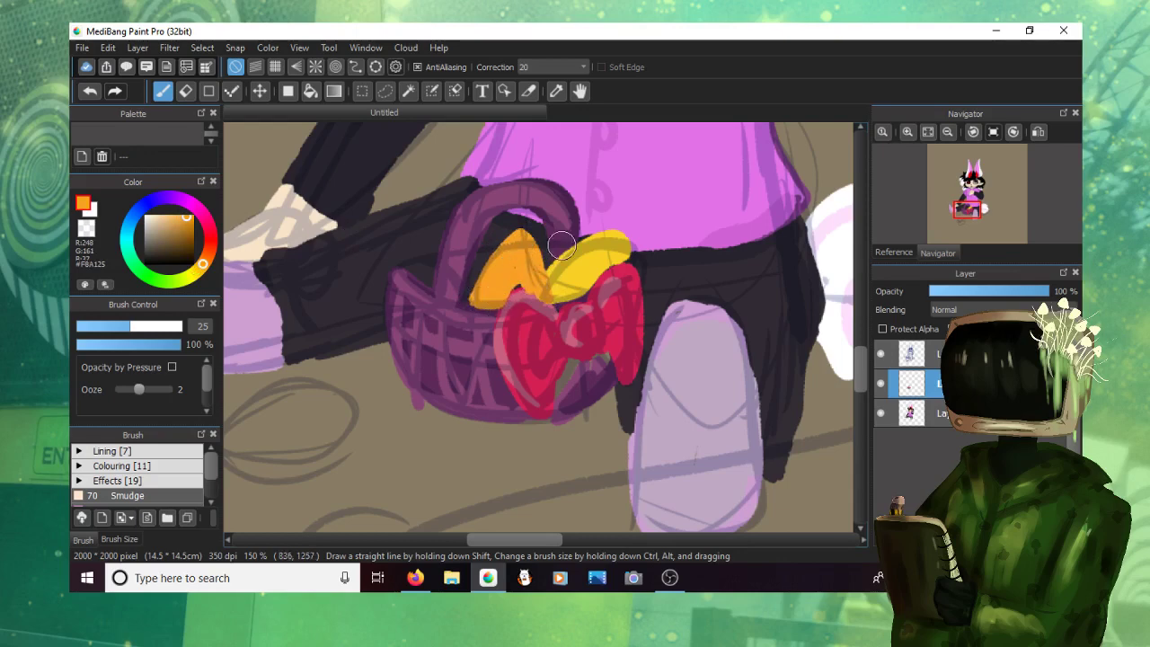
Step: Paint the egg shape on the ground in purple #A063FF and add light markings in #BAA0E4
{"action": "scroll", "coordinate": [559, 246], "scroll_direction": "down", "scroll_amount": 1}
{"action": "left_click", "coordinate": [178, 215]}
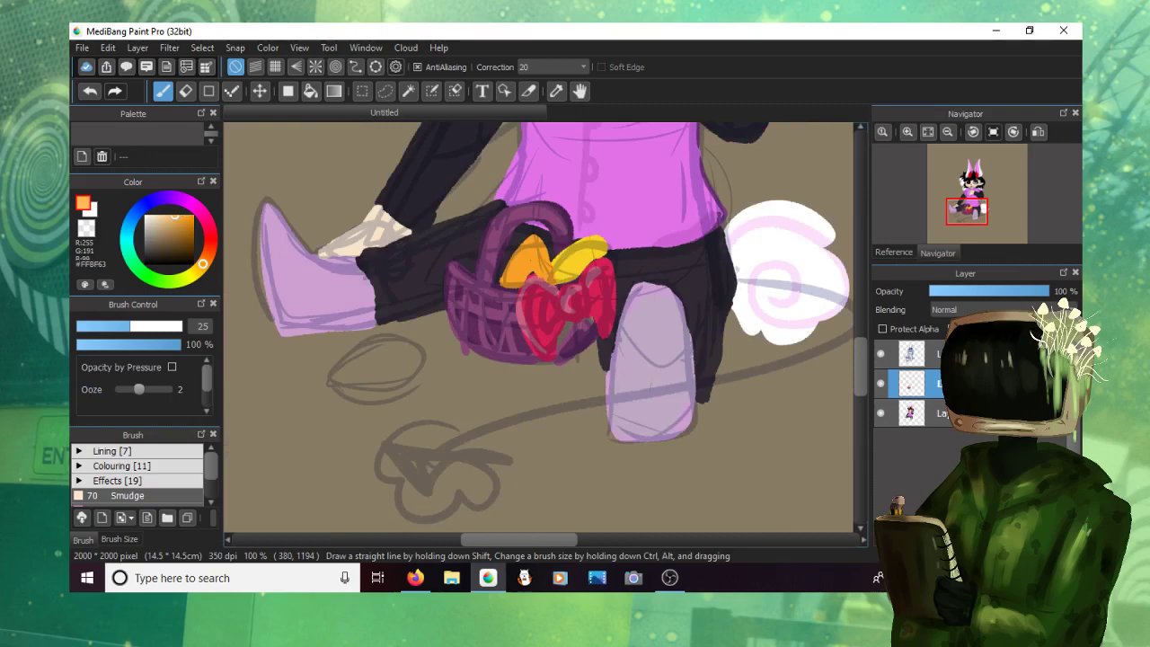
{"action": "left_click_drag", "start_coordinate": [174, 198], "coordinate": [165, 197]}
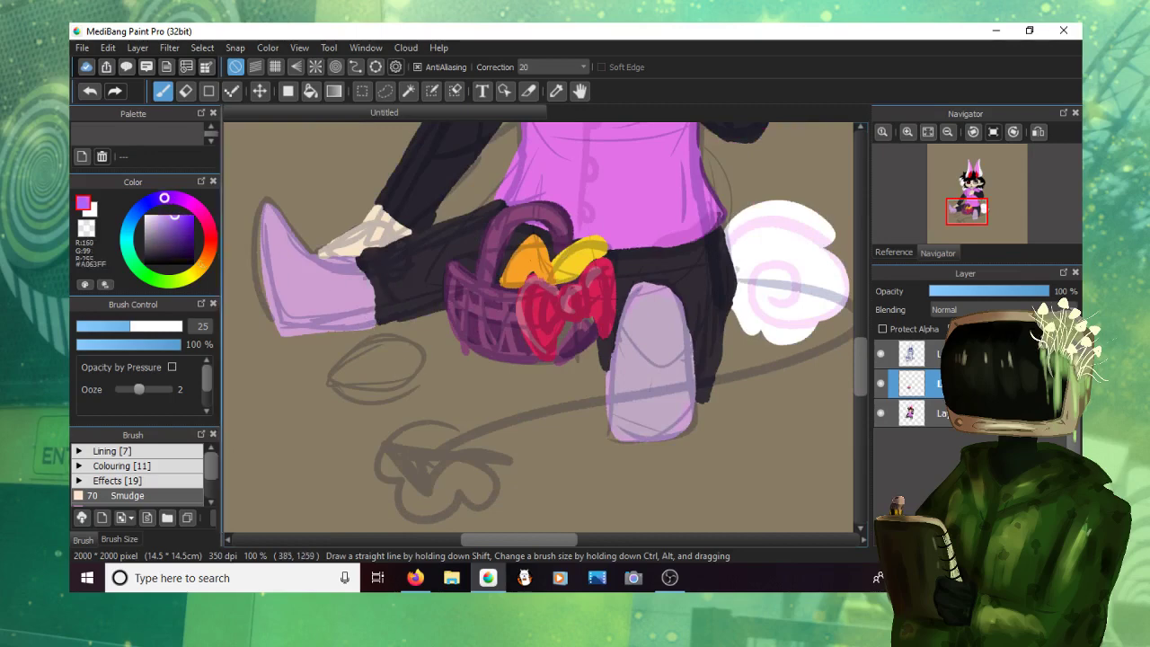
{"action": "mouse_move", "coordinate": [409, 341]}
{"action": "left_mouse_down"}
{"action": "mouse_move", "coordinate": [321, 381]}
{"action": "mouse_move", "coordinate": [400, 384]}
{"action": "mouse_move", "coordinate": [415, 348]}
{"action": "mouse_move", "coordinate": [396, 341]}
{"action": "mouse_move", "coordinate": [338, 383]}
{"action": "mouse_move", "coordinate": [392, 380]}
{"action": "mouse_move", "coordinate": [404, 354]}
{"action": "mouse_move", "coordinate": [366, 362]}
{"action": "mouse_move", "coordinate": [392, 370]}
{"action": "mouse_move", "coordinate": [393, 355]}
{"action": "mouse_move", "coordinate": [380, 381]}
{"action": "mouse_move", "coordinate": [334, 359]}
{"action": "mouse_move", "coordinate": [362, 349]}
{"action": "mouse_move", "coordinate": [335, 377]}
{"action": "mouse_move", "coordinate": [370, 366]}
{"action": "left_mouse_up"}
{"action": "left_click", "coordinate": [159, 220]}
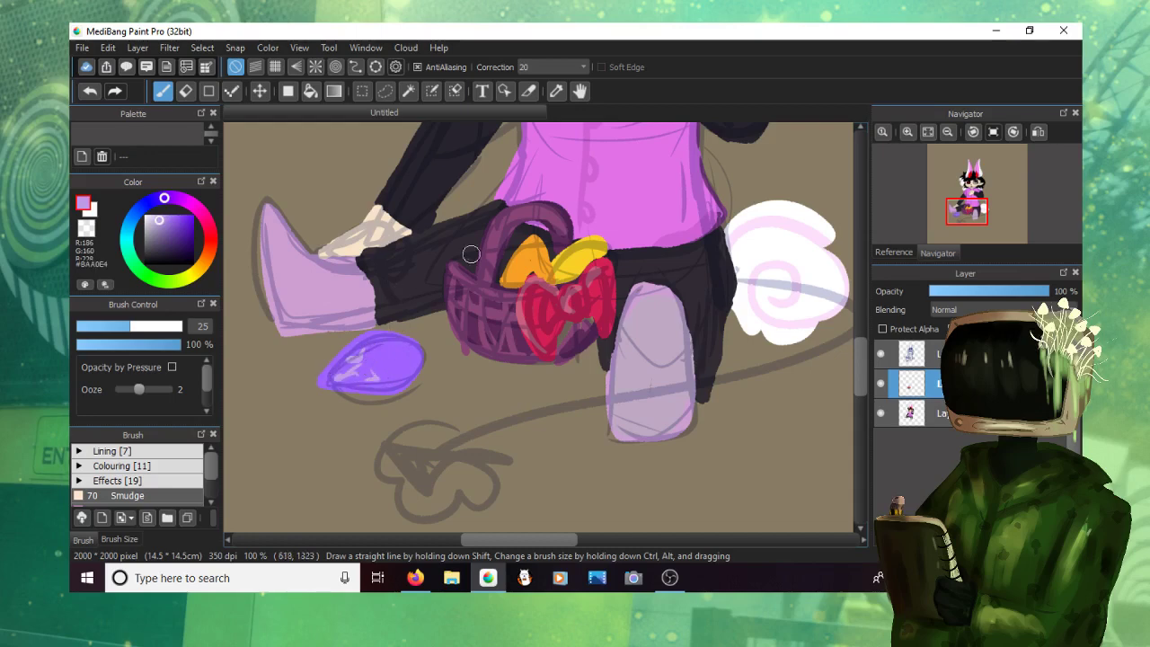
Step: Brush darker orange markings on the orange egg and #C2A520 markings on the yellow egg, and hide the sketch layer
{"action": "right_click", "coordinate": [531, 248]}
{"action": "left_click", "coordinate": [189, 229]}
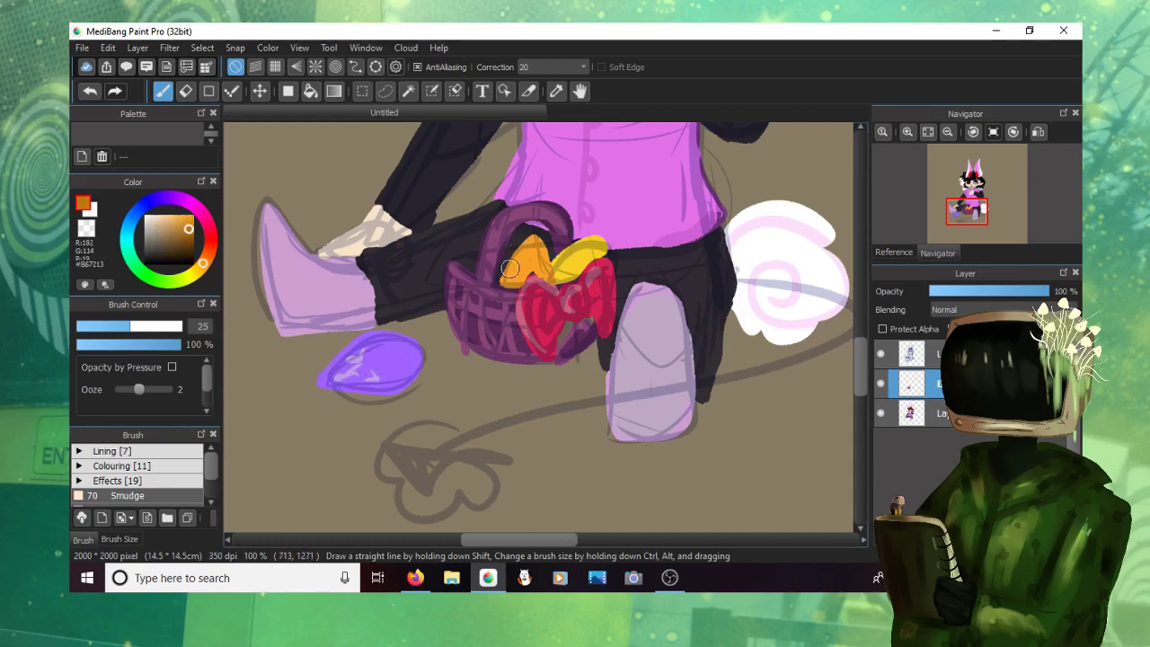
{"action": "mouse_move", "coordinate": [511, 268]}
{"action": "left_mouse_down"}
{"action": "mouse_move", "coordinate": [529, 247]}
{"action": "mouse_move", "coordinate": [519, 276]}
{"action": "mouse_move", "coordinate": [503, 281]}
{"action": "mouse_move", "coordinate": [511, 263]}
{"action": "mouse_move", "coordinate": [548, 271]}
{"action": "left_mouse_up"}
{"action": "left_click", "coordinate": [567, 260], "text": "alt"}
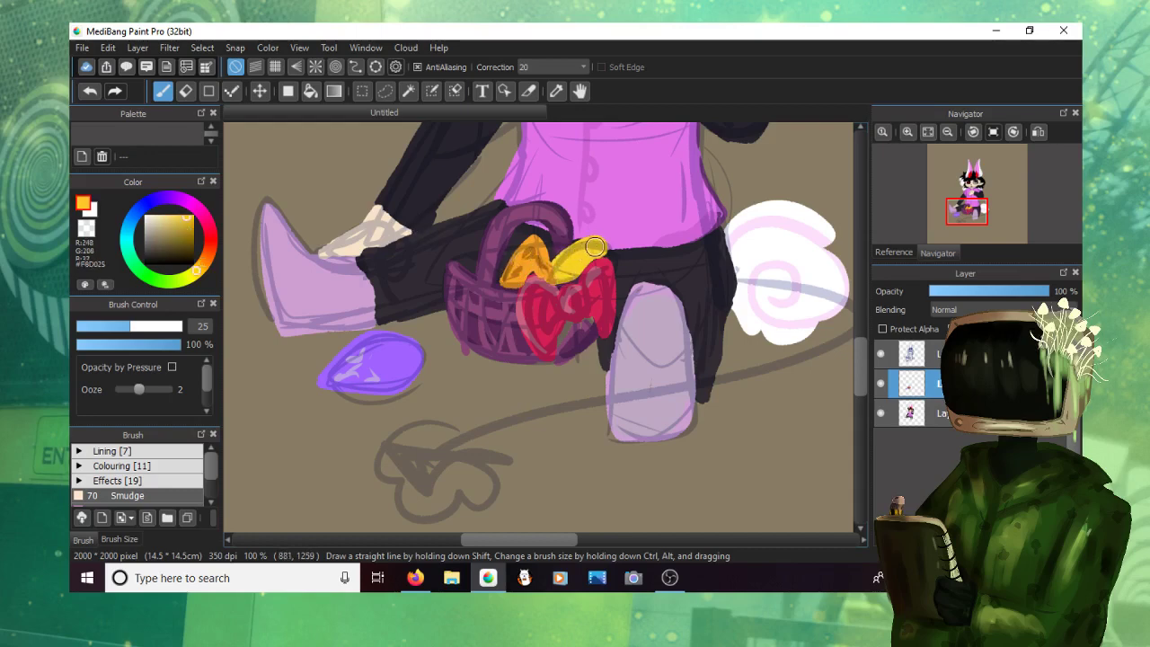
{"action": "left_click", "coordinate": [594, 248], "text": "alt"}
{"action": "left_click_drag", "start_coordinate": [595, 248], "coordinate": [552, 277]}
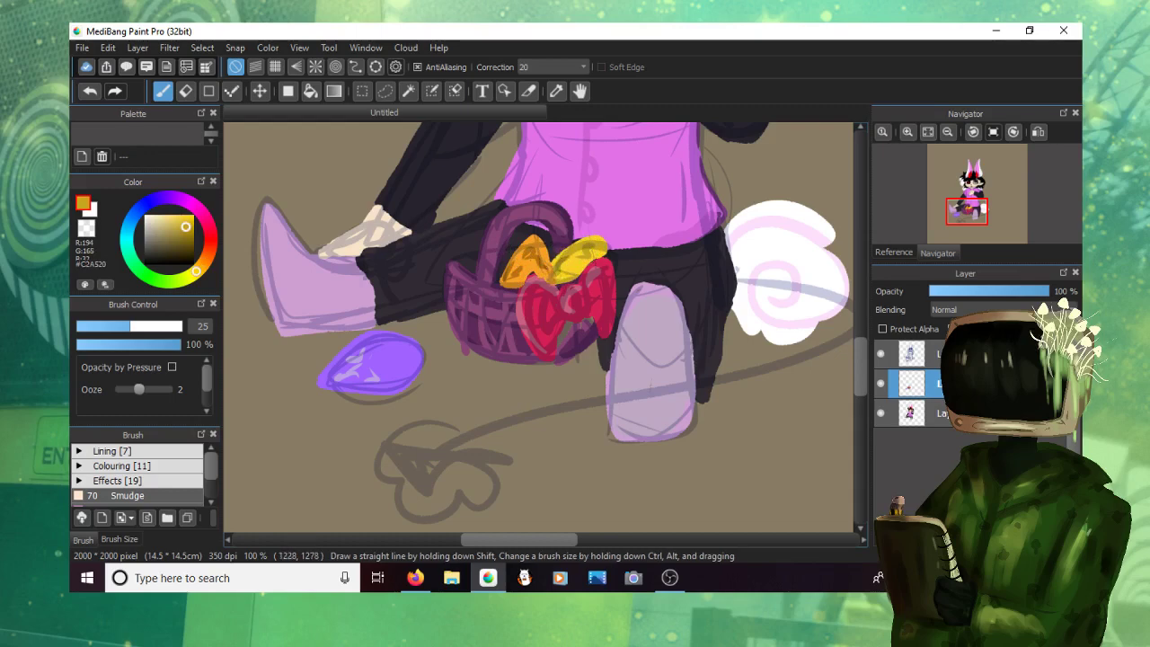
{"action": "scroll", "coordinate": [572, 316], "scroll_direction": "up", "scroll_amount": 3}
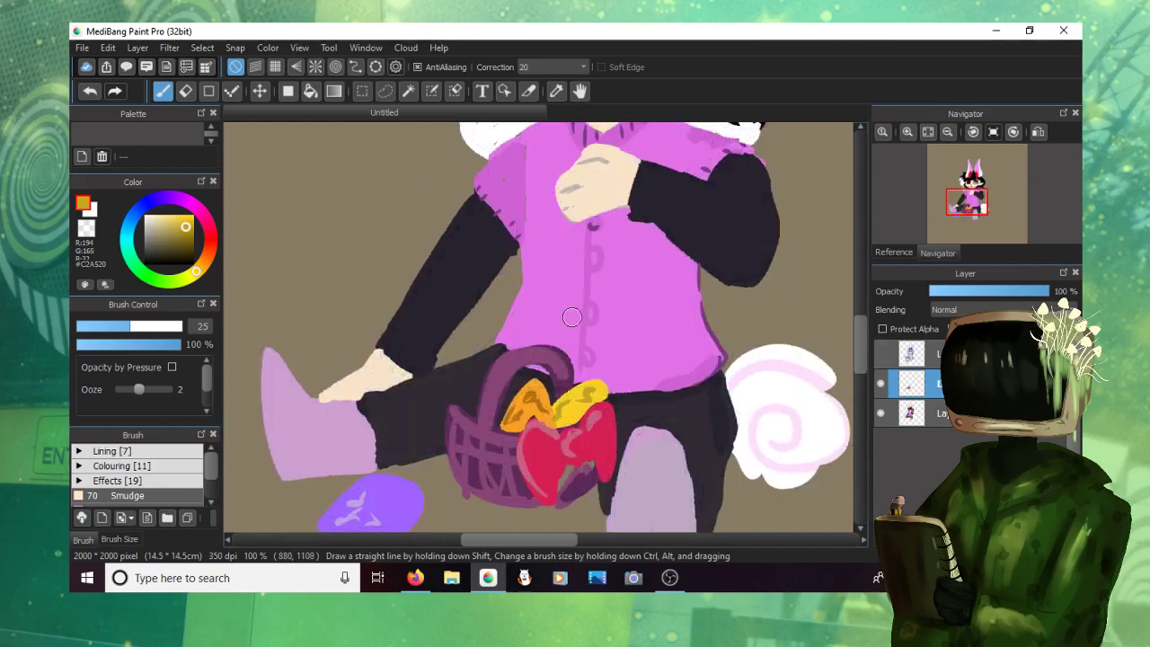
{"action": "left_click_drag", "start_coordinate": [519, 228], "coordinate": [522, 277]}
{"action": "left_click", "coordinate": [588, 269], "text": "alt"}
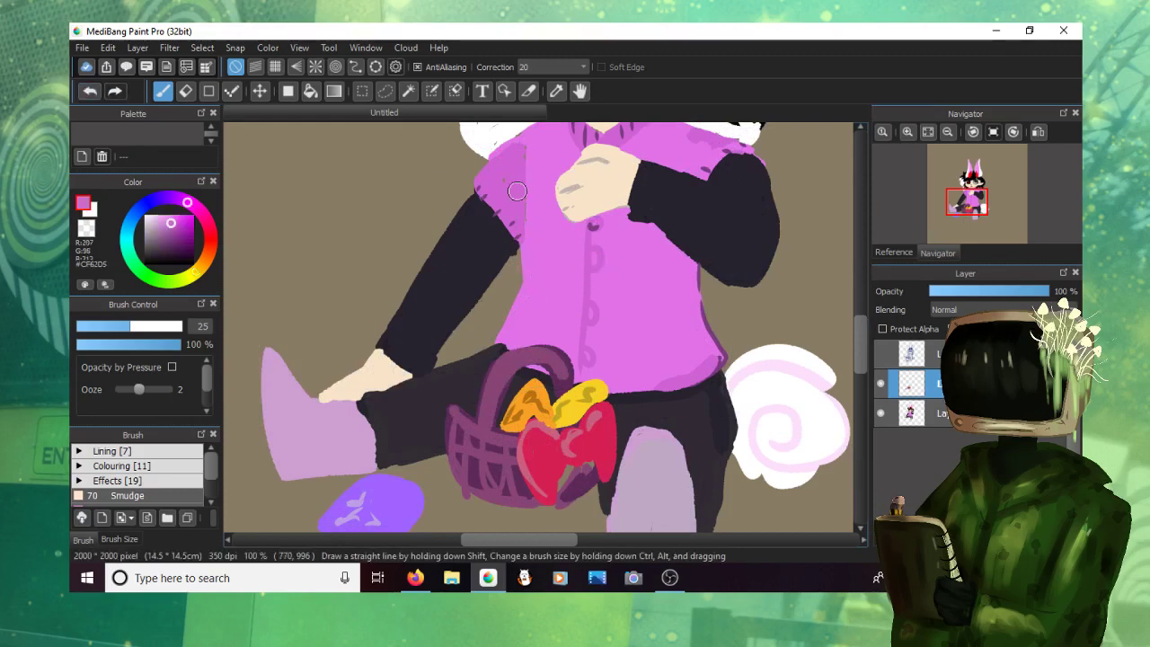
{"action": "left_click_drag", "start_coordinate": [521, 171], "coordinate": [521, 279]}
{"action": "key", "text": "ctrl+z"}
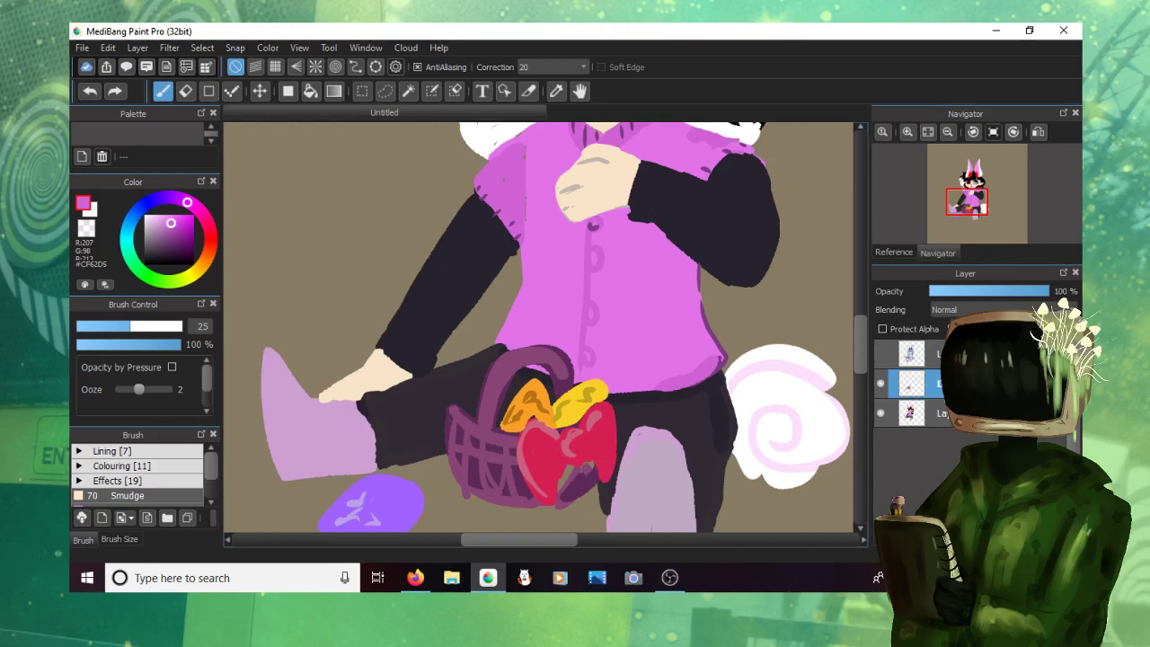
Step: Brush an edge line and fold marks along the shirt's sleeve side and waist in darker purple #AB50B2
{"action": "left_click", "coordinate": [514, 238], "text": "alt"}
{"action": "mouse_move", "coordinate": [527, 153]}
{"action": "left_mouse_down"}
{"action": "mouse_move", "coordinate": [534, 273]}
{"action": "mouse_move", "coordinate": [493, 345]}
{"action": "left_mouse_up"}
{"action": "mouse_move", "coordinate": [534, 274]}
{"action": "left_mouse_down"}
{"action": "mouse_move", "coordinate": [548, 287]}
{"action": "mouse_move", "coordinate": [570, 277]}
{"action": "left_mouse_up"}
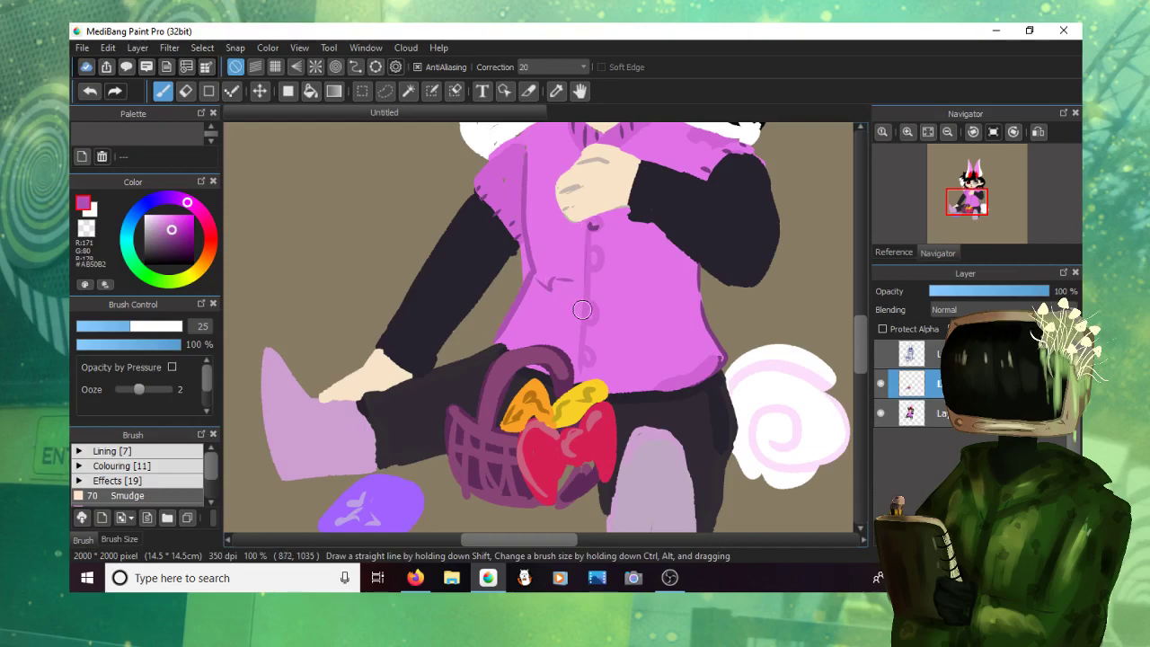
{"action": "scroll", "coordinate": [848, 319], "scroll_direction": "up", "scroll_amount": 5}
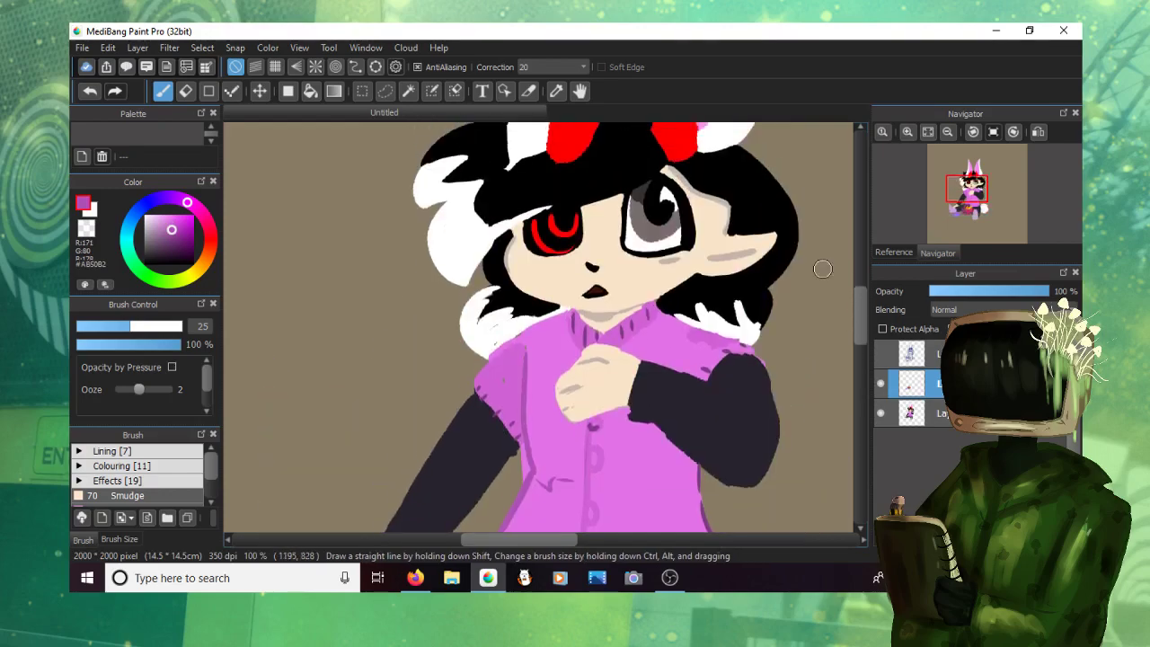
{"action": "scroll", "coordinate": [646, 224], "scroll_direction": "up", "scroll_amount": 3}
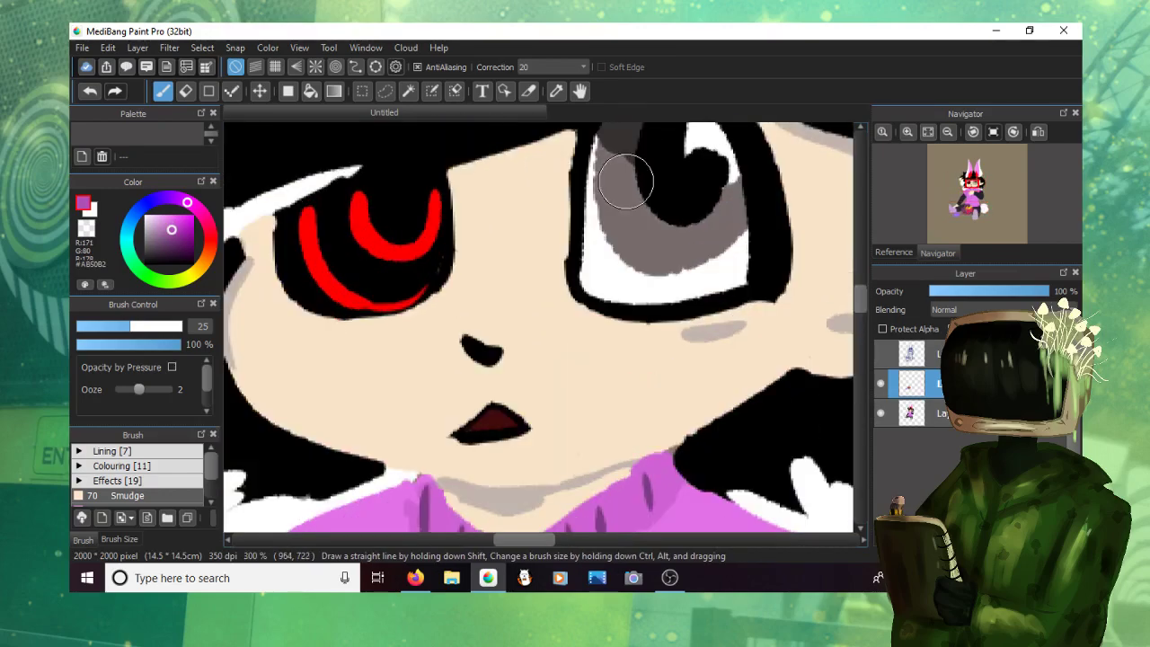
Step: Dab a white tooth inside the character's open mouth and trim its upper edge with black
{"action": "scroll", "coordinate": [501, 402], "scroll_direction": "up", "scroll_amount": 2}
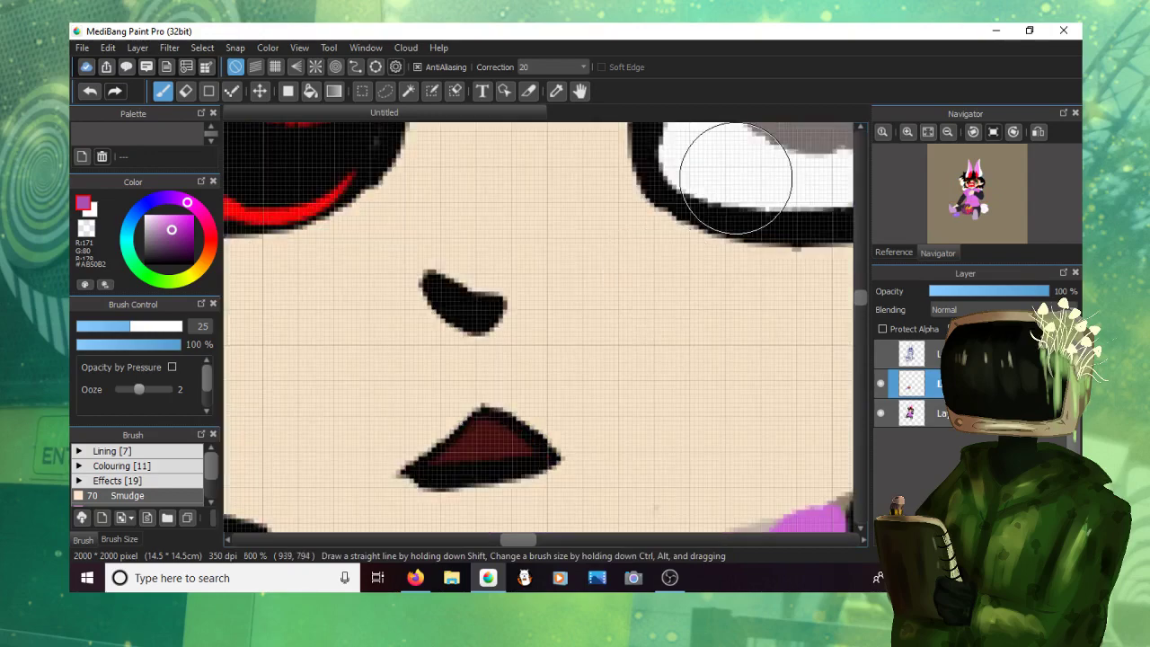
{"action": "right_click", "coordinate": [738, 180]}
{"action": "left_click", "coordinate": [514, 442]}
{"action": "scroll", "coordinate": [580, 308], "scroll_direction": "down", "scroll_amount": 2}
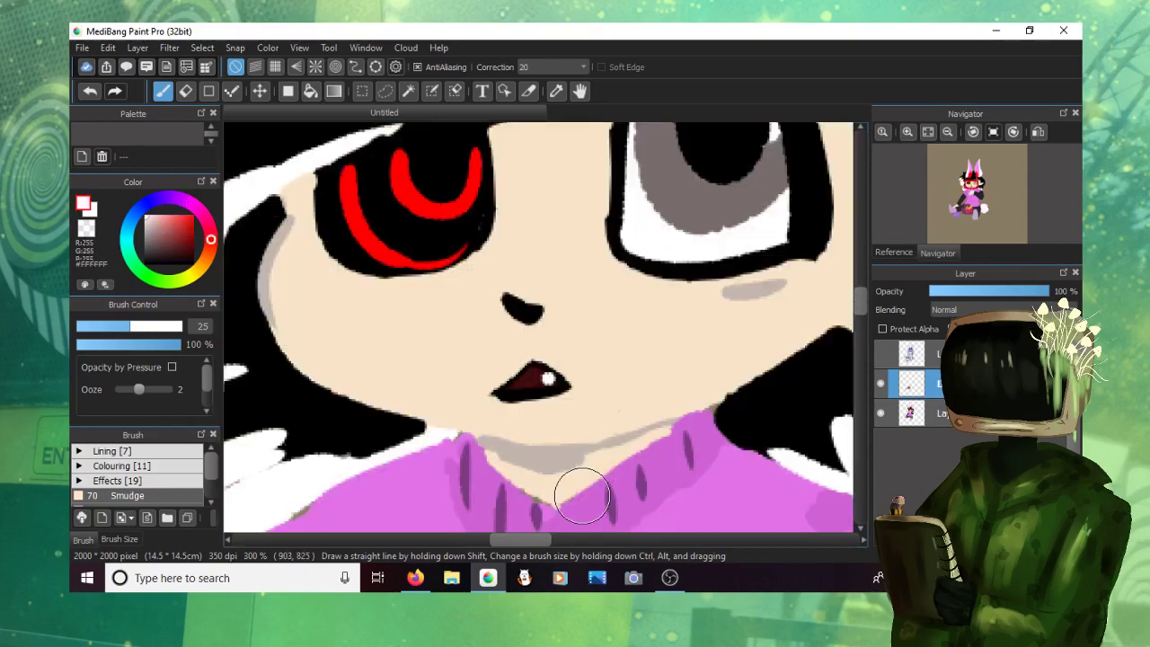
{"action": "scroll", "coordinate": [552, 378], "scroll_direction": "up", "scroll_amount": 2}
{"action": "scroll", "coordinate": [545, 378], "scroll_direction": "up", "scroll_amount": 1}
{"action": "right_click", "coordinate": [598, 400]}
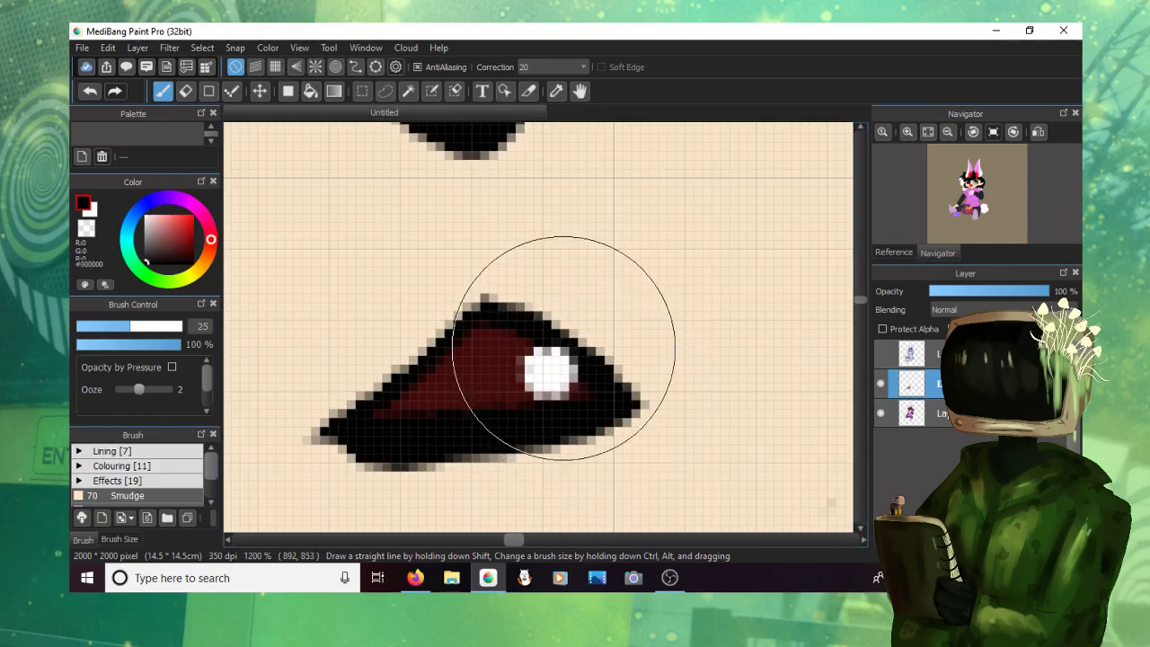
{"action": "left_click", "coordinate": [557, 352]}
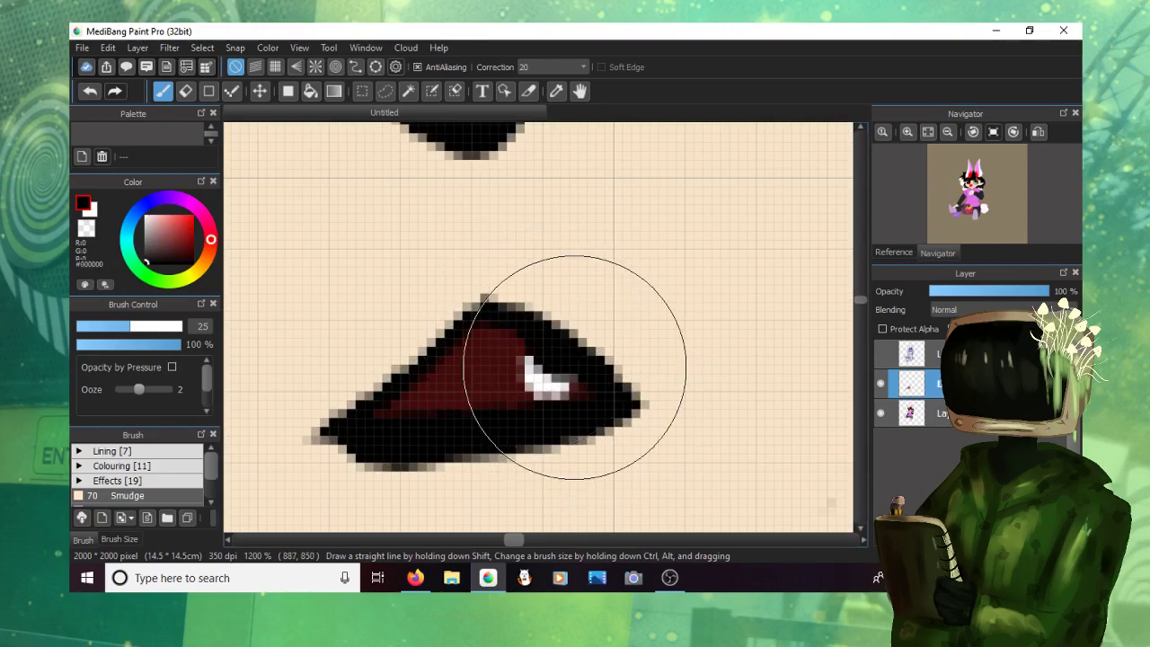
{"action": "scroll", "coordinate": [575, 366], "scroll_direction": "down", "scroll_amount": 6}
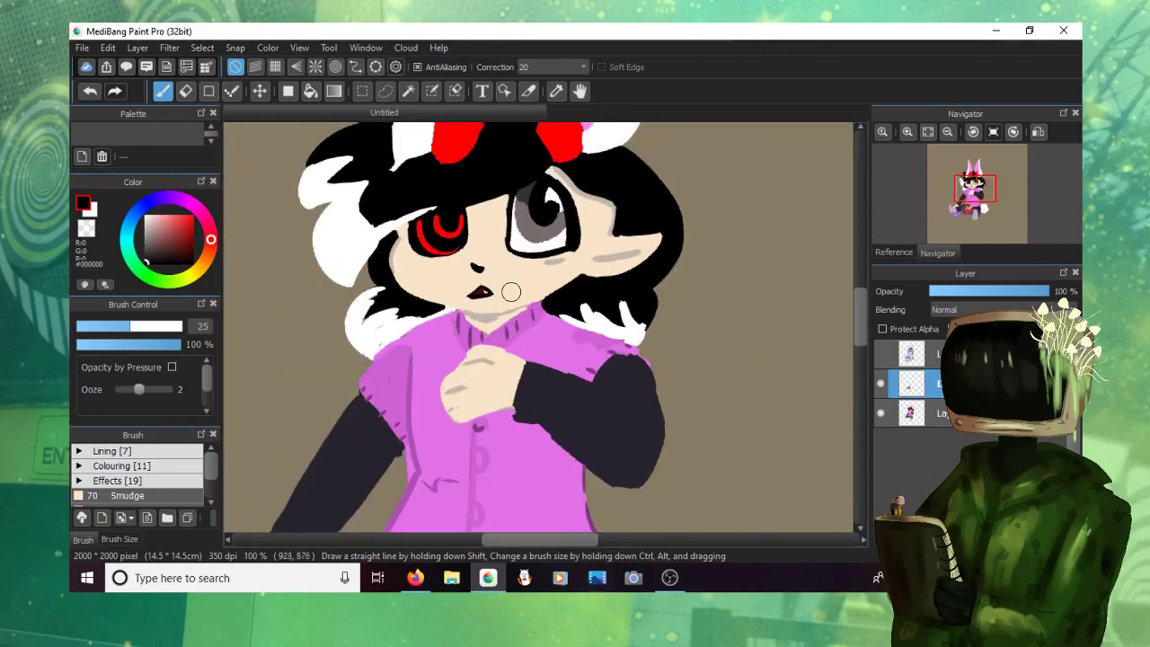
Step: Sample the red #FF0000 from the character and brush a row of short blush marks on each cheek
{"action": "left_click", "coordinate": [455, 152], "text": "alt"}
{"action": "scroll", "coordinate": [499, 263], "scroll_direction": "up", "scroll_amount": 2}
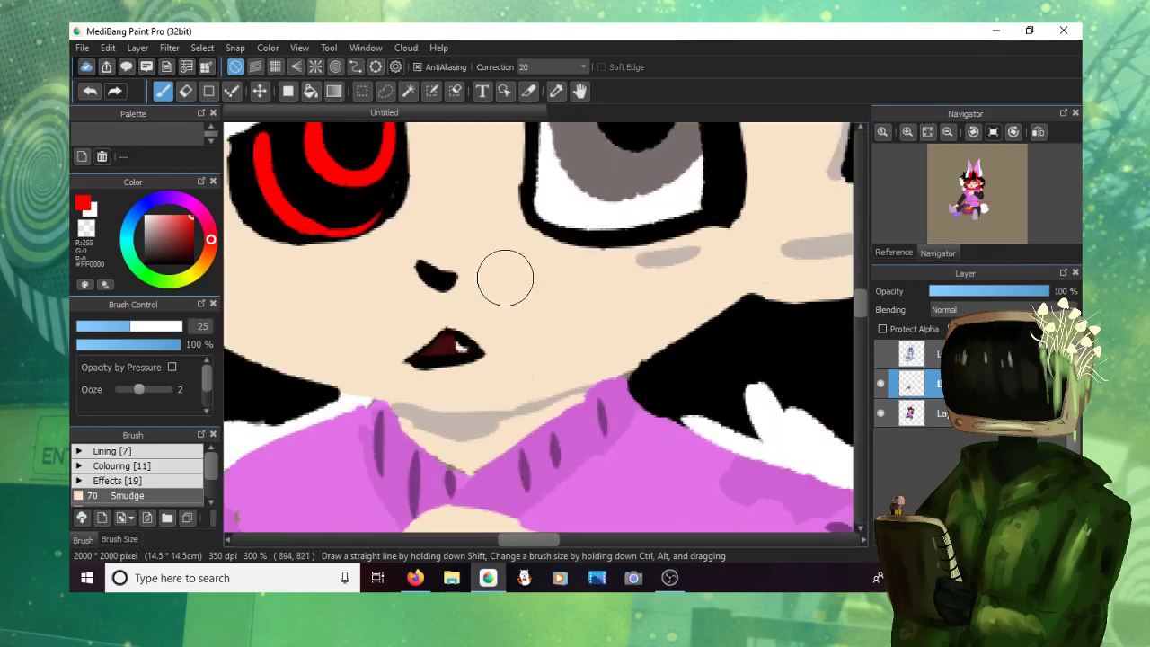
{"action": "mouse_move", "coordinate": [517, 254]}
{"action": "left_mouse_down"}
{"action": "mouse_move", "coordinate": [533, 279]}
{"action": "mouse_move", "coordinate": [592, 280]}
{"action": "left_mouse_up"}
{"action": "left_click", "coordinate": [607, 270]}
{"action": "left_click_drag", "start_coordinate": [275, 256], "coordinate": [291, 280]}
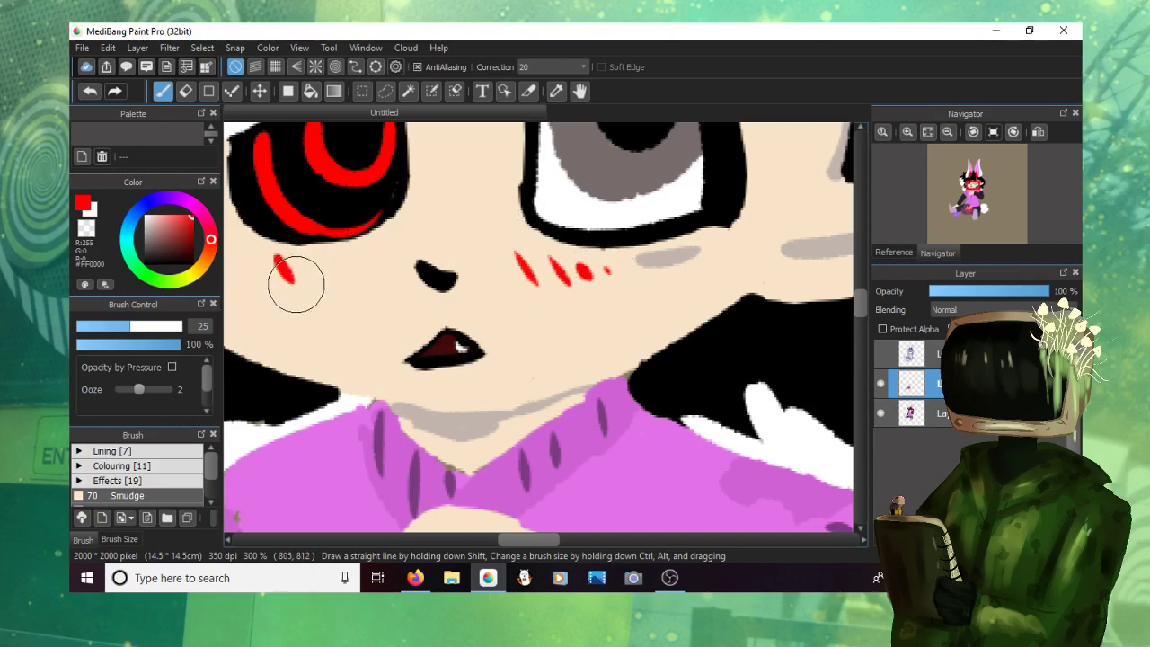
{"action": "left_click", "coordinate": [321, 265]}
{"action": "left_click", "coordinate": [353, 268]}
{"action": "left_click", "coordinate": [370, 268]}
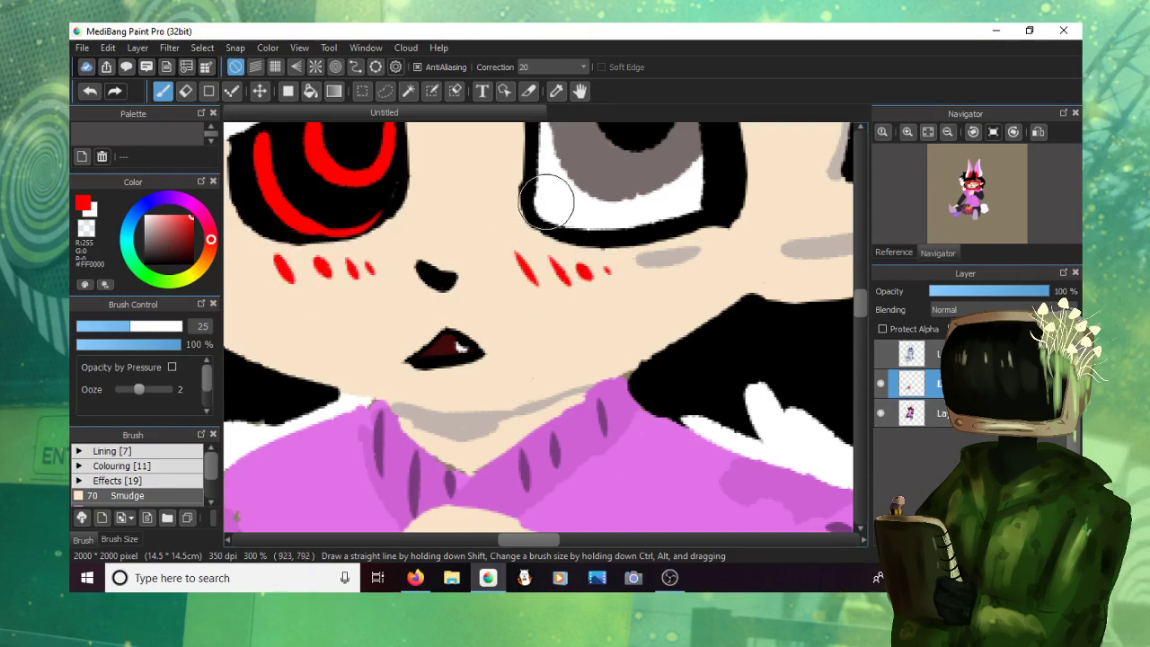
{"action": "scroll", "coordinate": [546, 197], "scroll_direction": "down", "scroll_amount": 1}
{"action": "scroll", "coordinate": [546, 202], "scroll_direction": "down", "scroll_amount": 7}
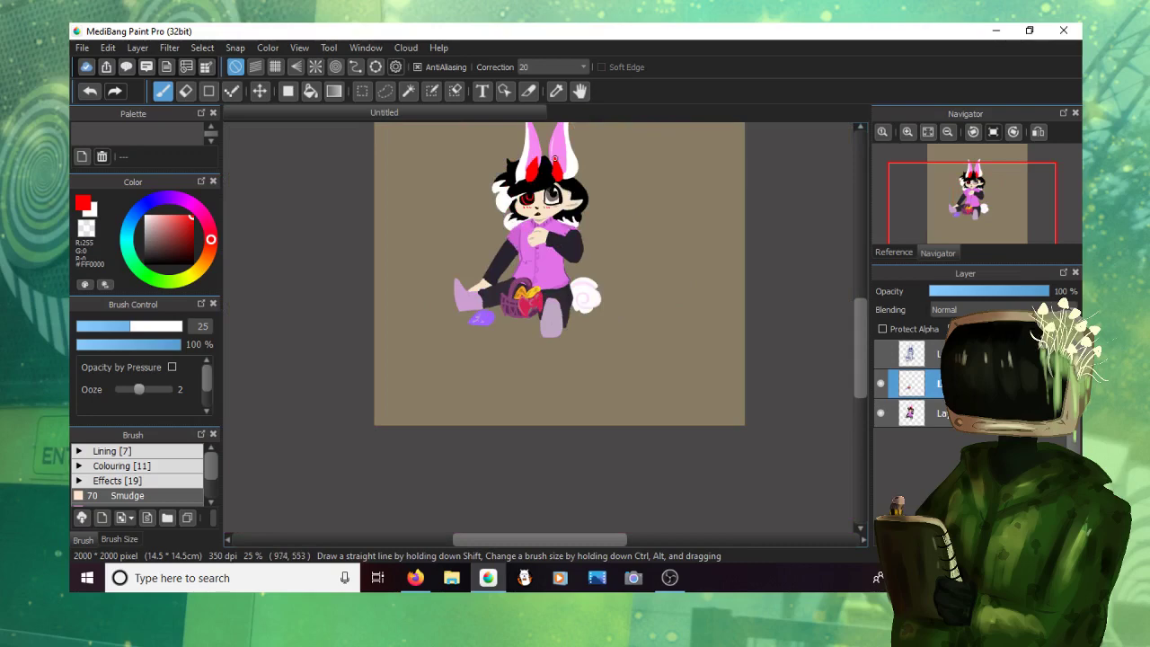
{"action": "scroll", "coordinate": [554, 159], "scroll_direction": "up", "scroll_amount": 1}
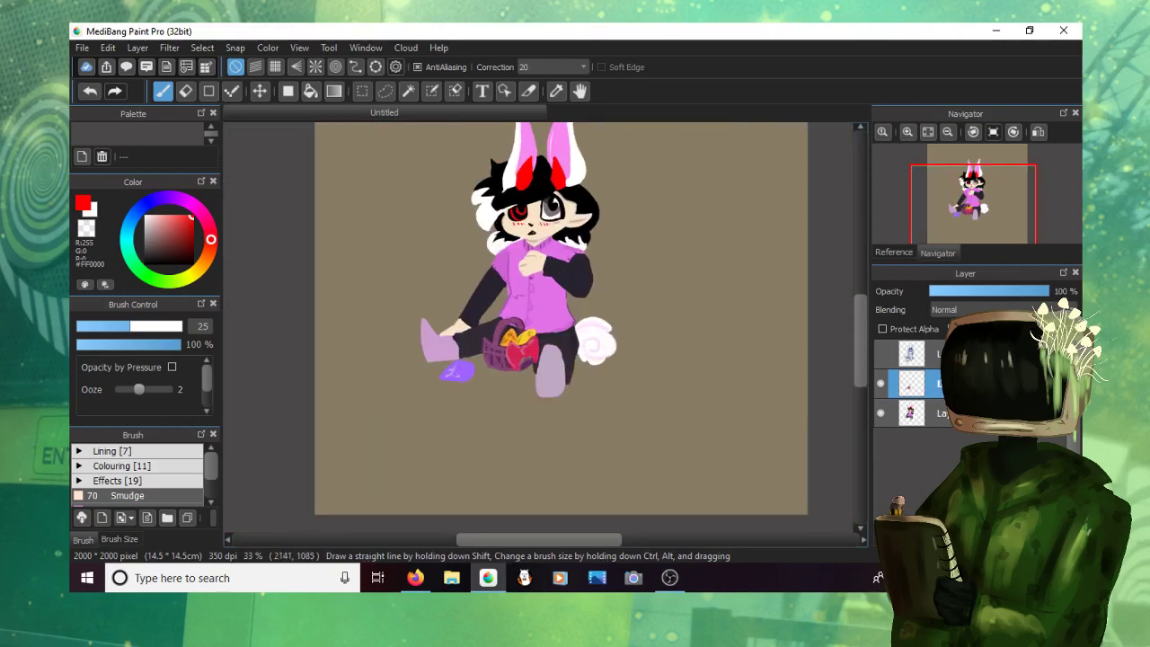
Step: Merge the blush layer into the character layer and place a new layer beneath it, with #422323 as the drawing colour
{"action": "left_click", "coordinate": [972, 197]}
{"action": "left_click", "coordinate": [939, 413]}
{"action": "left_click", "coordinate": [939, 384]}
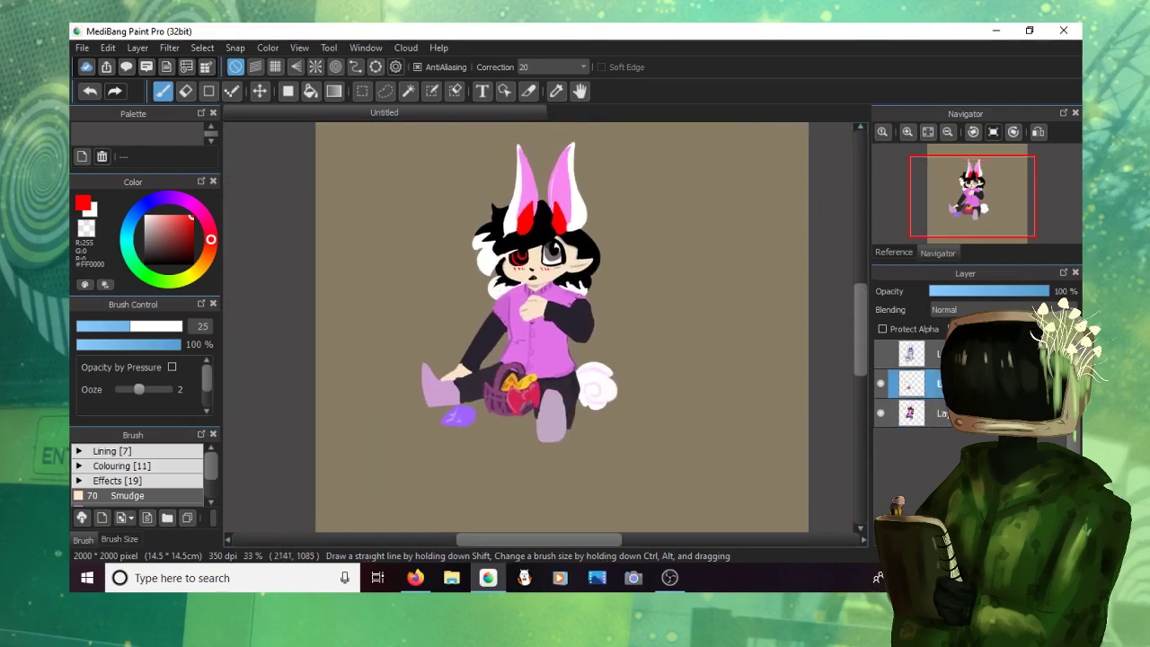
{"action": "left_click", "coordinate": [1009, 538]}
{"action": "left_click", "coordinate": [884, 539]}
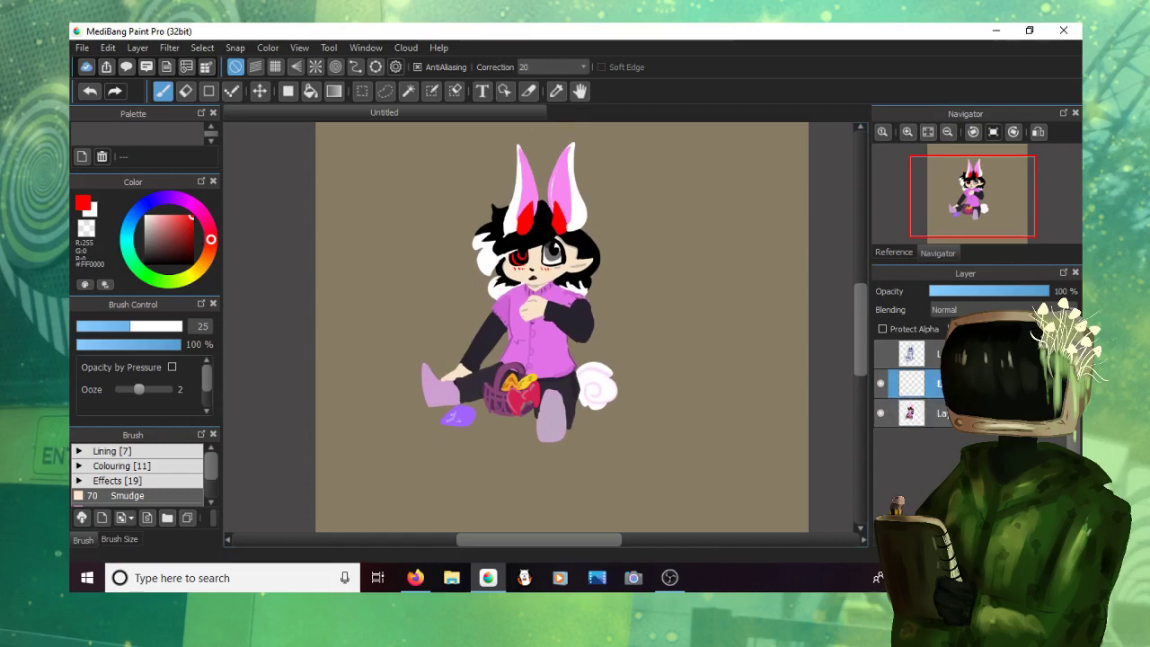
{"action": "left_click_drag", "start_coordinate": [939, 383], "coordinate": [938, 424]}
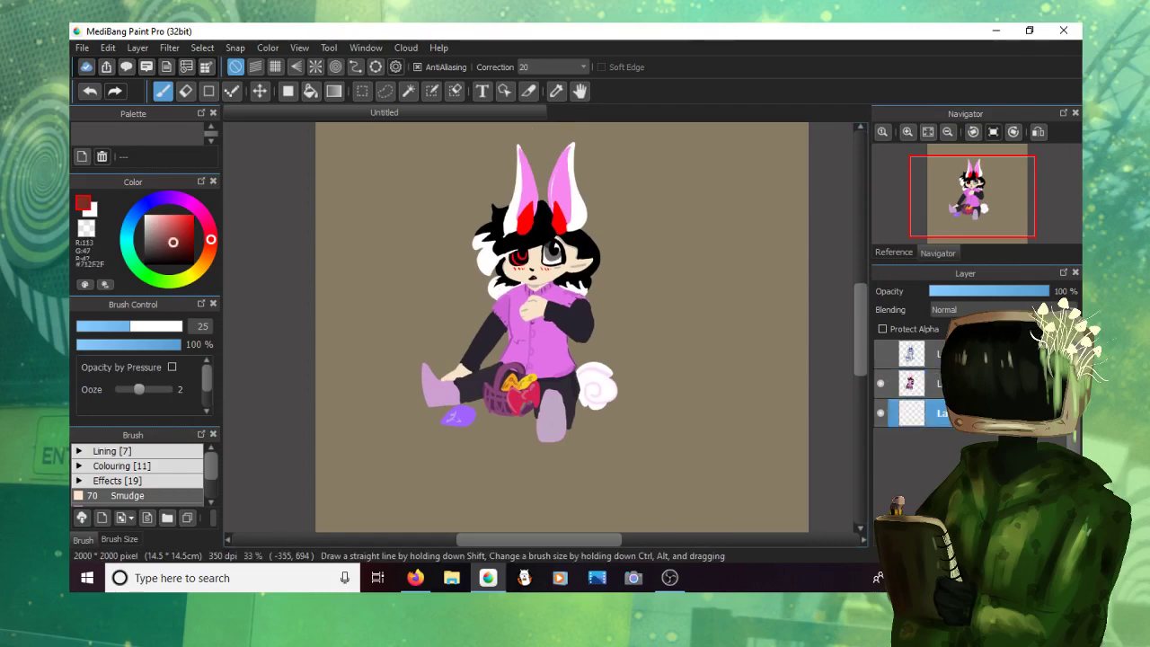
{"action": "left_click", "coordinate": [168, 251]}
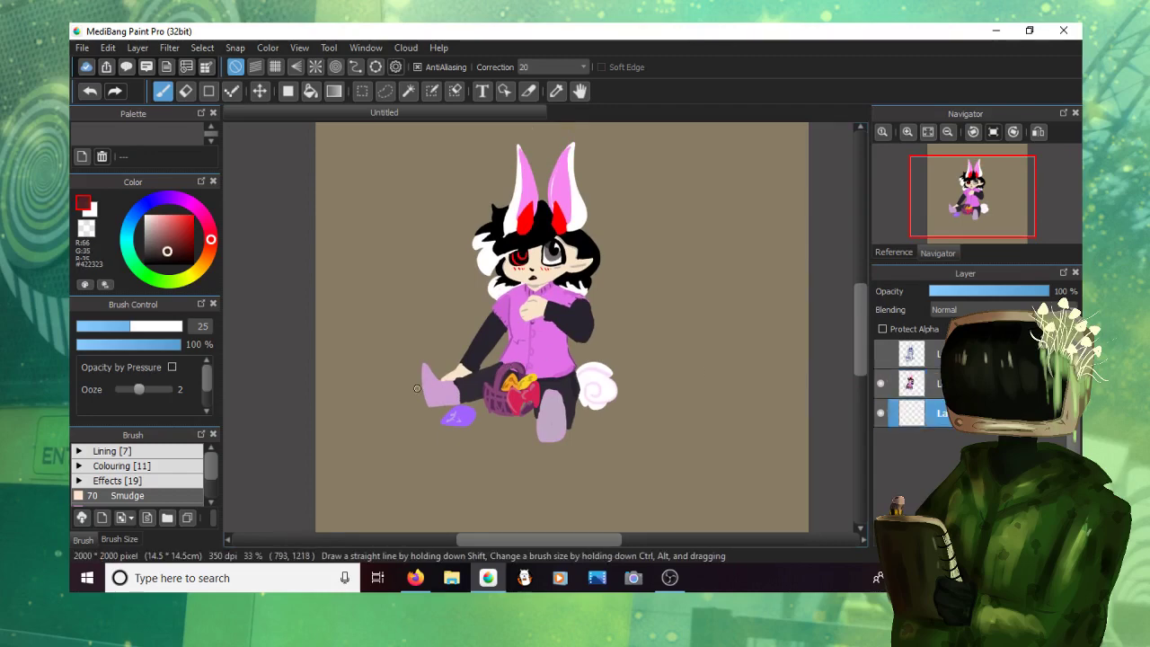
{"action": "mouse_move", "coordinate": [404, 426]}
{"action": "left_mouse_down"}
{"action": "mouse_move", "coordinate": [499, 431]}
{"action": "mouse_move", "coordinate": [648, 412]}
{"action": "left_mouse_up"}
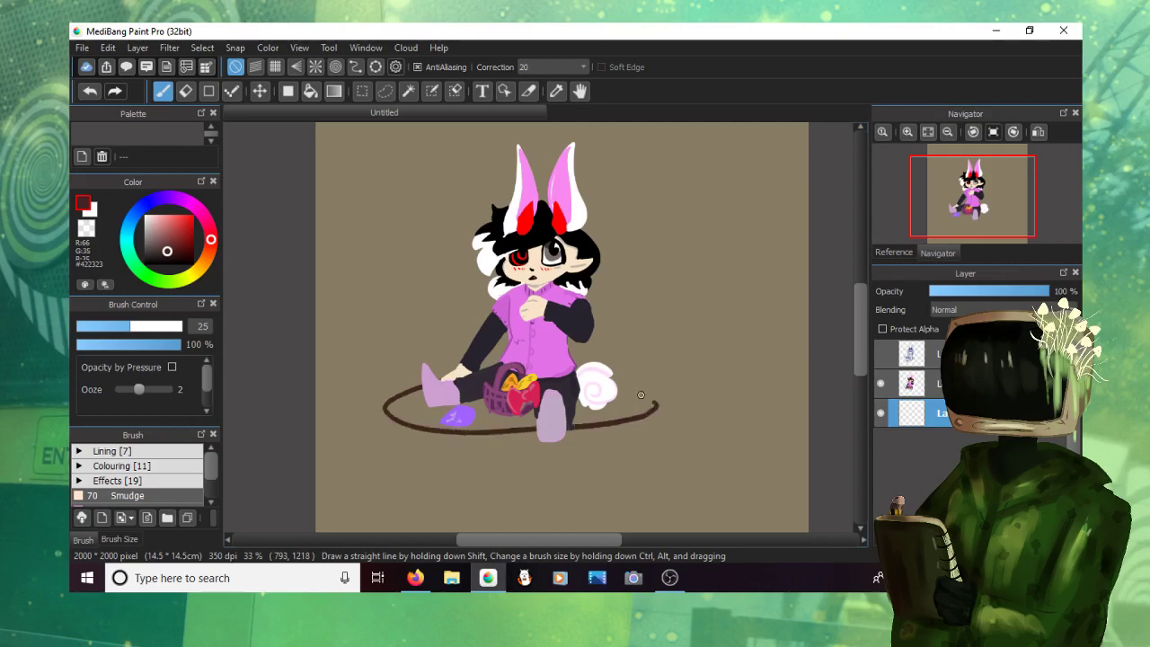
{"action": "key", "text": "ctrl+z"}
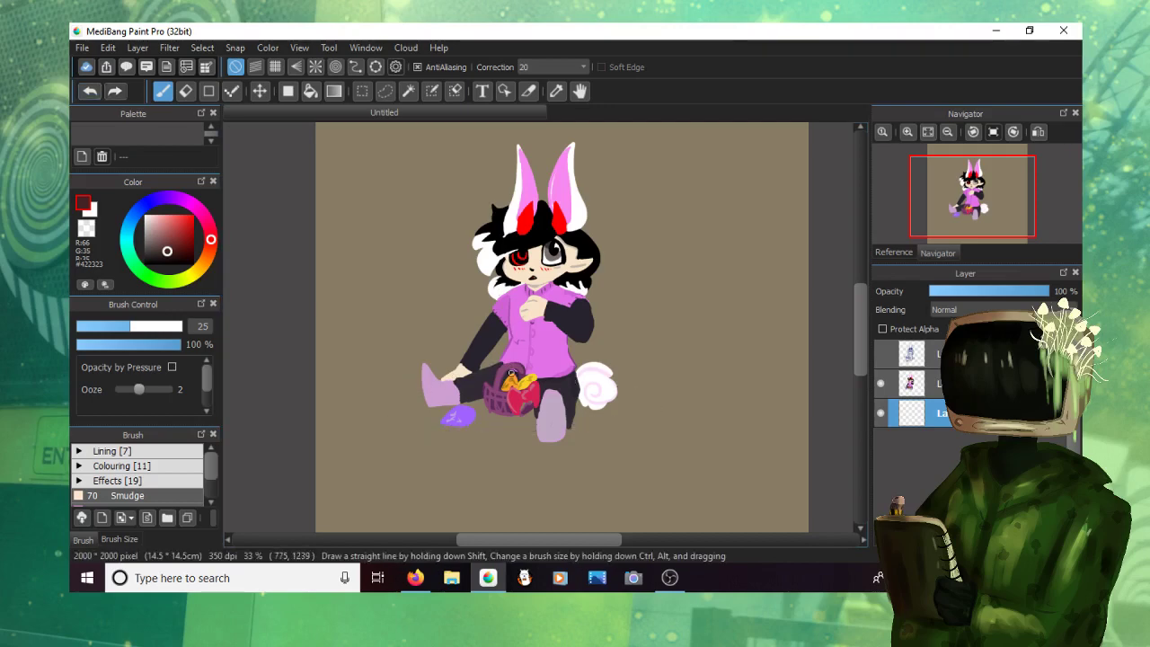
{"action": "mouse_move", "coordinate": [417, 379]}
{"action": "left_mouse_down"}
{"action": "mouse_move", "coordinate": [386, 428]}
{"action": "mouse_move", "coordinate": [425, 441]}
{"action": "mouse_move", "coordinate": [632, 418]}
{"action": "left_mouse_up"}
{"action": "key", "text": "ctrl+z"}
{"action": "mouse_move", "coordinate": [405, 451]}
{"action": "left_mouse_down"}
{"action": "mouse_move", "coordinate": [575, 449]}
{"action": "mouse_move", "coordinate": [673, 424]}
{"action": "left_mouse_up"}
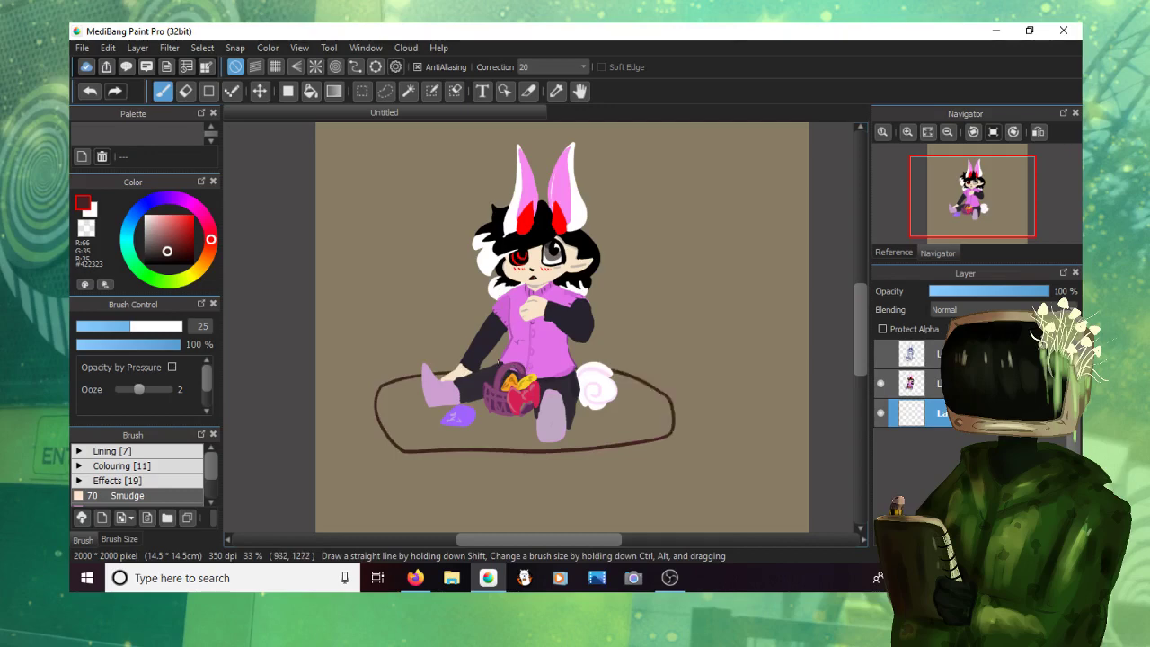
{"action": "left_click", "coordinate": [90, 91]}
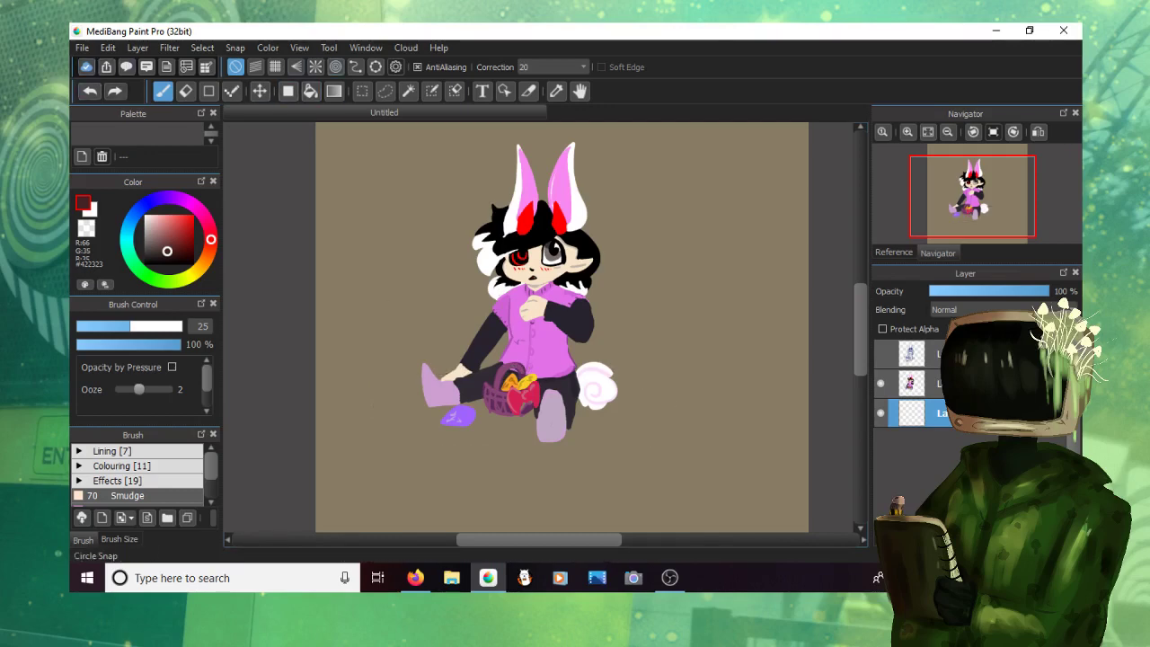
{"action": "left_click", "coordinate": [335, 67]}
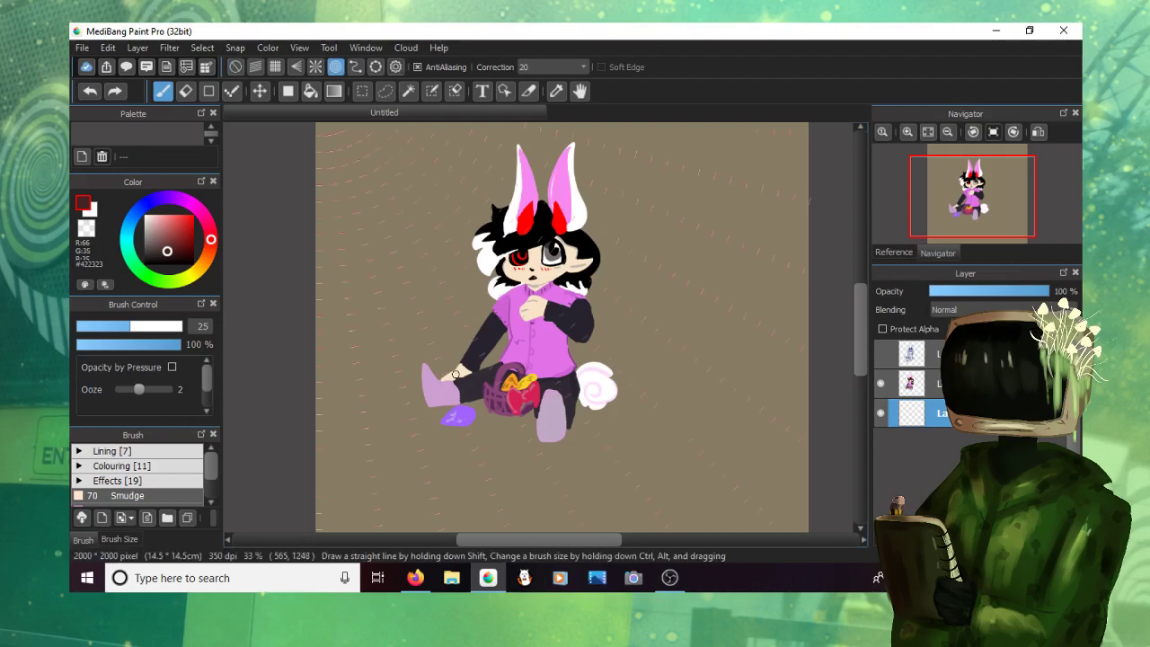
{"action": "left_click_drag", "start_coordinate": [456, 374], "coordinate": [368, 396]}
{"action": "key", "text": "ctrl+z"}
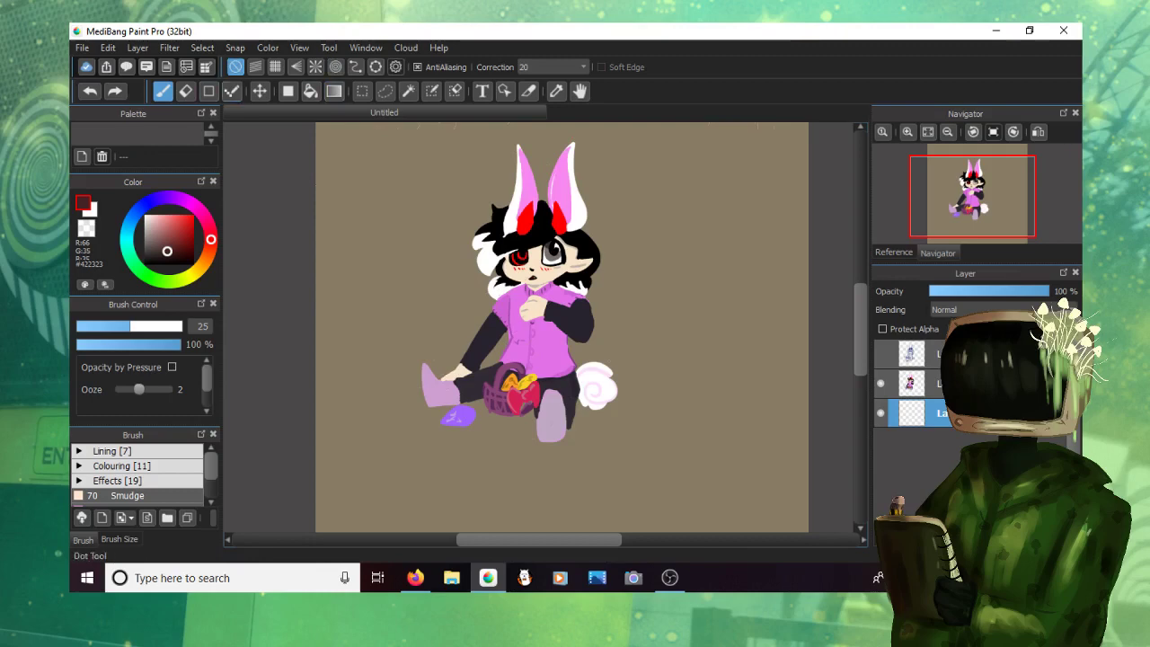
Step: Draw a wide, flat ellipse under the seated character, hide the character layer, and fill the ellipse with #422323
{"action": "left_click", "coordinate": [208, 91]}
{"action": "left_click", "coordinate": [316, 66]}
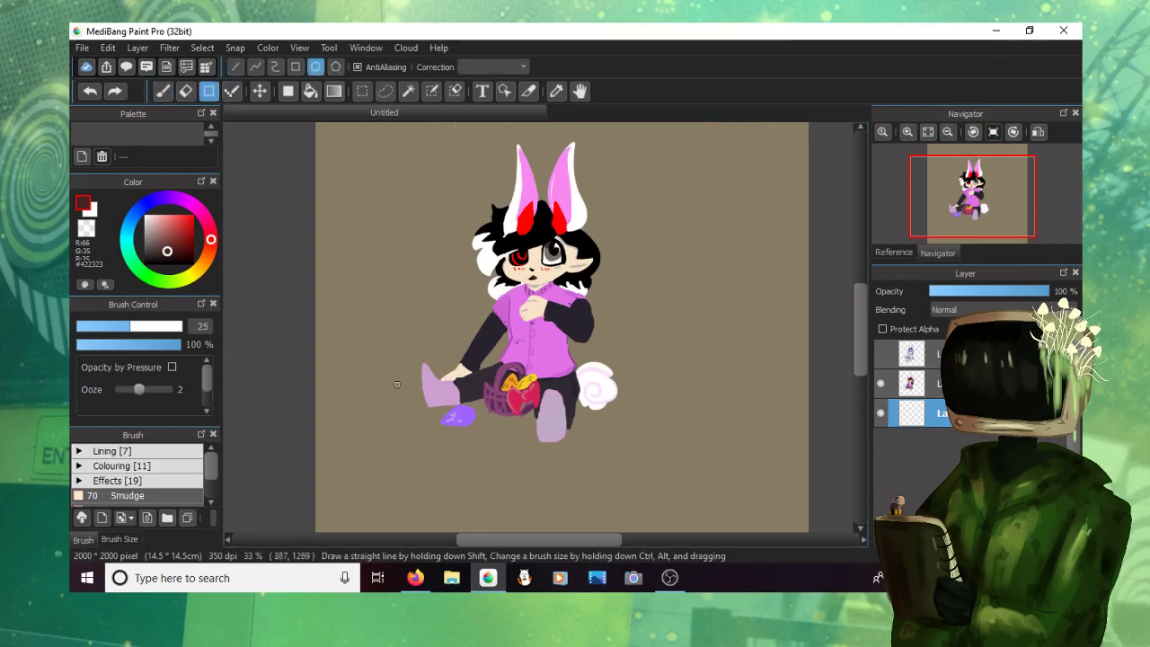
{"action": "mouse_move", "coordinate": [383, 370]}
{"action": "left_mouse_down"}
{"action": "mouse_move", "coordinate": [642, 417]}
{"action": "mouse_move", "coordinate": [648, 451]}
{"action": "left_mouse_up"}
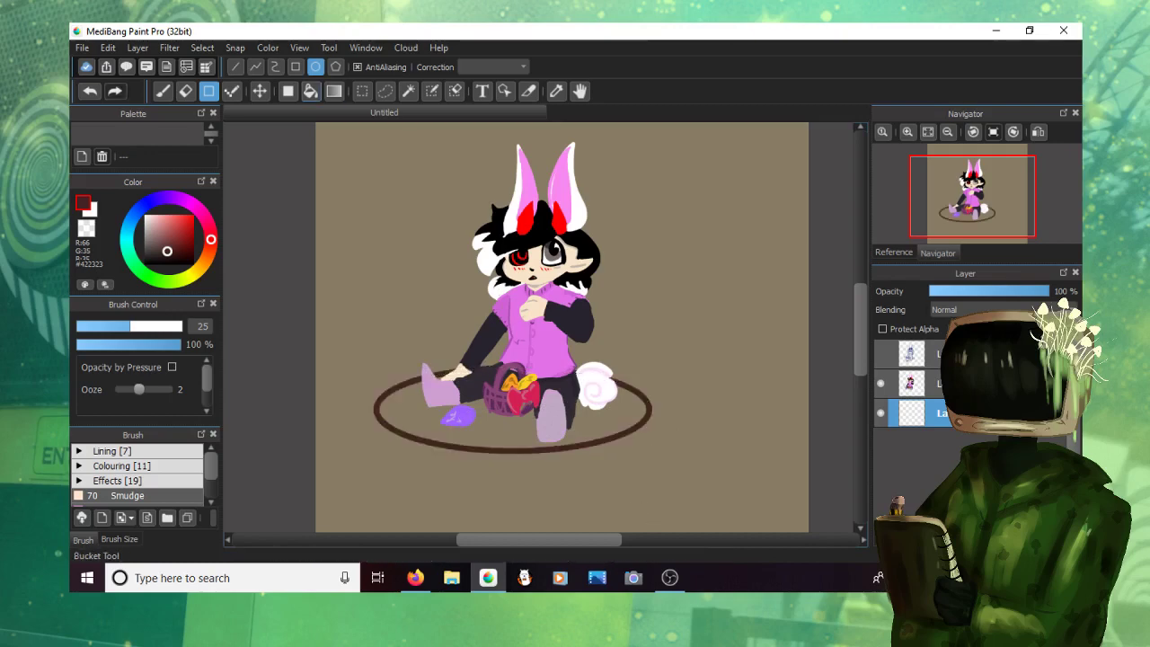
{"action": "key", "text": "g"}
{"action": "left_click", "coordinate": [880, 383]}
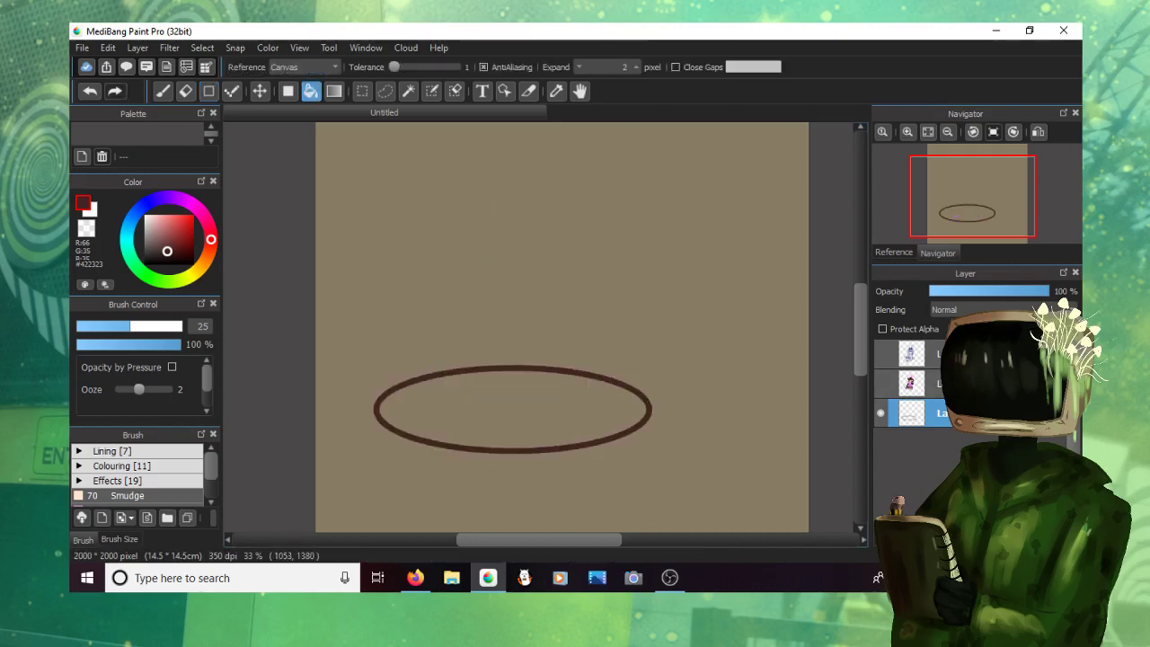
{"action": "left_click", "coordinate": [576, 379]}
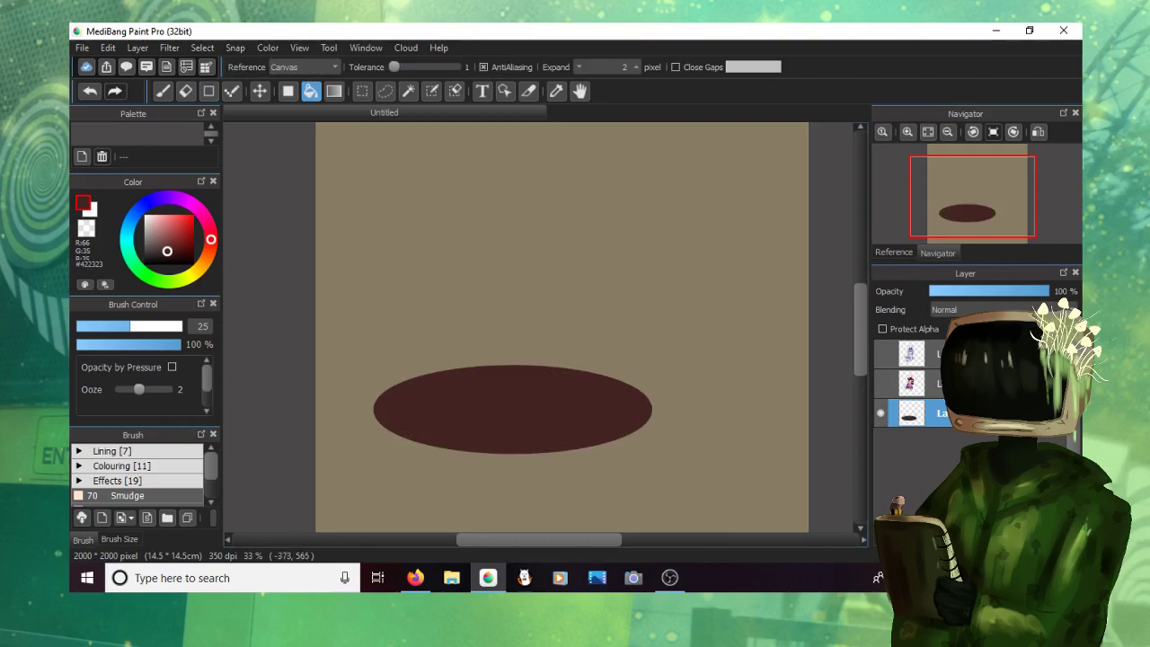
Step: Cover a new layer above the ellipse with a linear gradient from dark brown #422323 to purple #441461
{"action": "key", "text": "x"}
{"action": "left_click_drag", "start_coordinate": [177, 198], "coordinate": [174, 198]}
{"action": "left_click", "coordinate": [183, 245]}
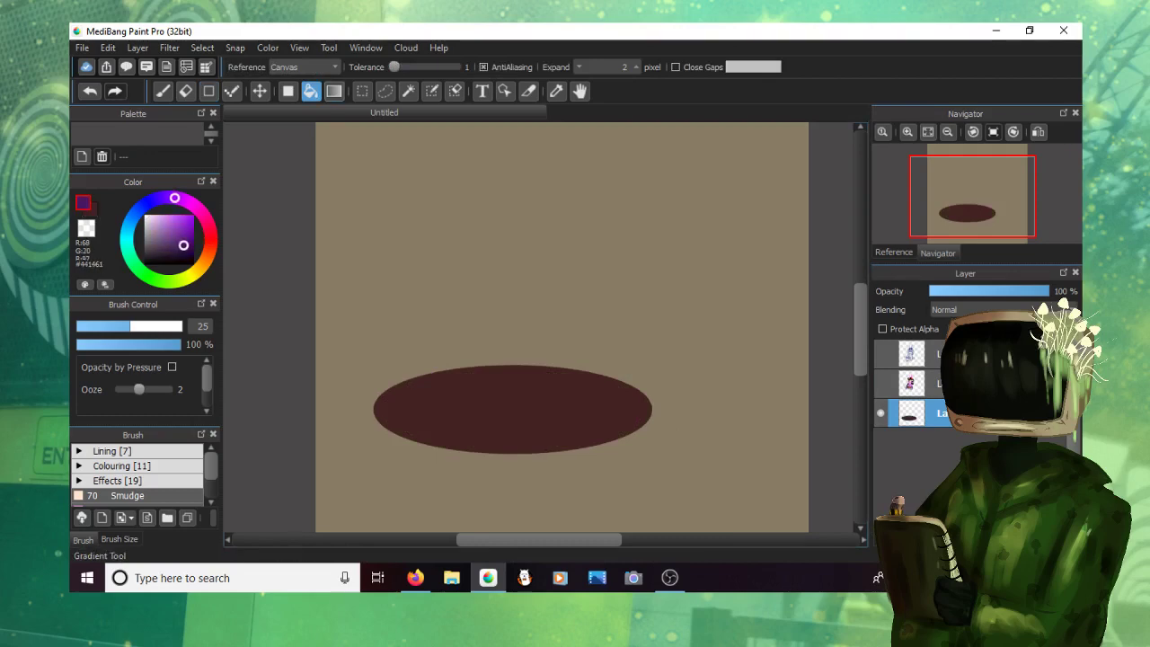
{"action": "left_click", "coordinate": [333, 91]}
{"action": "left_click_drag", "start_coordinate": [386, 474], "coordinate": [637, 393]}
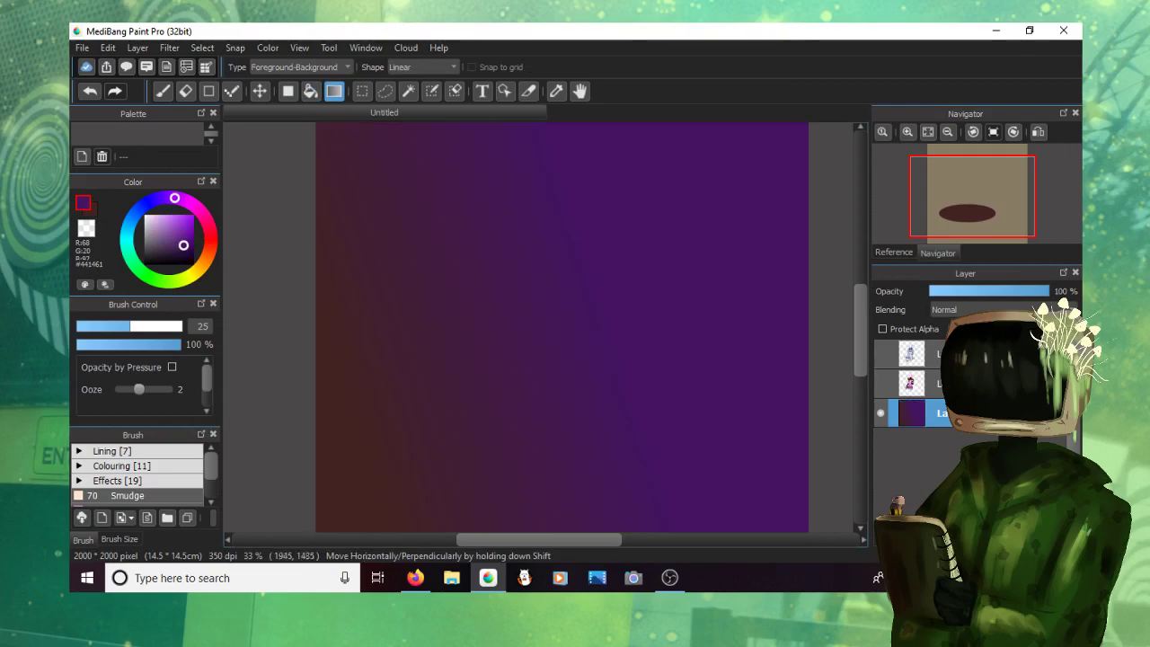
{"action": "key", "text": "ctrl+z"}
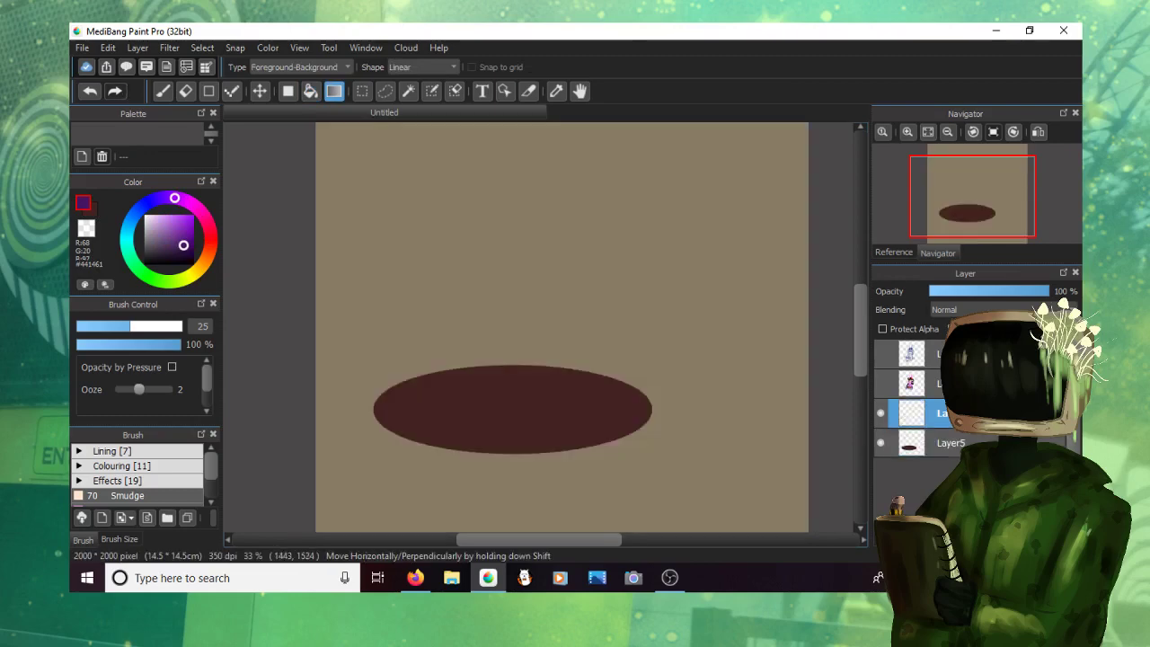
{"action": "left_click_drag", "start_coordinate": [413, 433], "coordinate": [714, 339]}
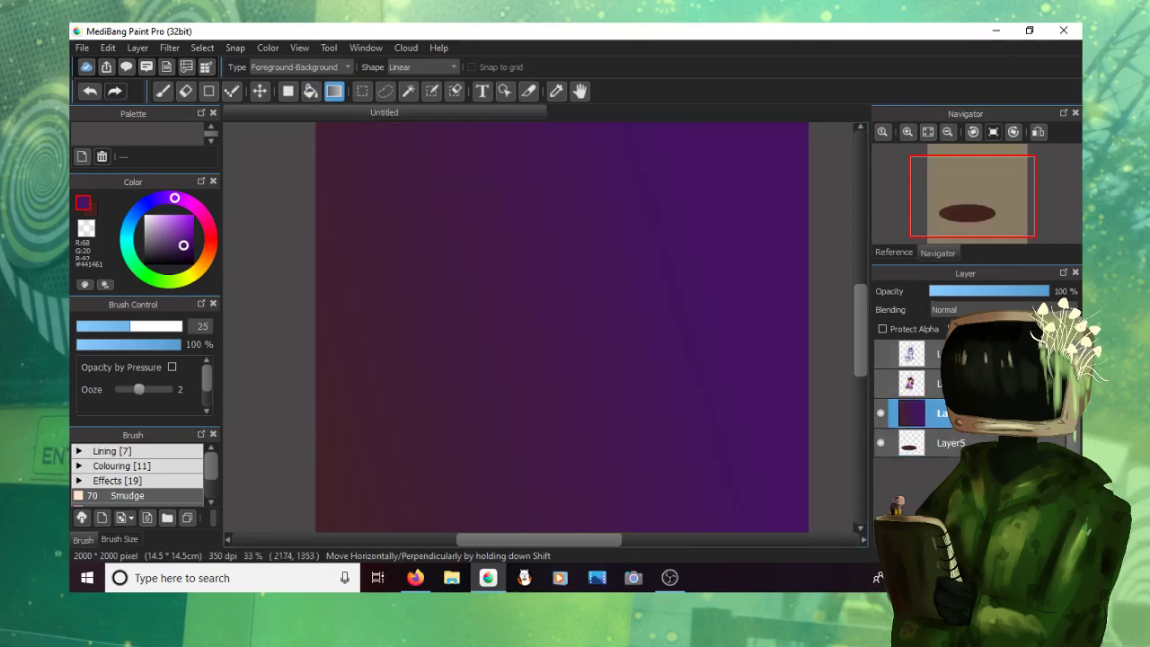
Step: Clip the gradient to the ellipse at reduced opacity, merge it down, and show the character layer
{"action": "left_click", "coordinate": [952, 328]}
{"action": "left_click", "coordinate": [981, 291]}
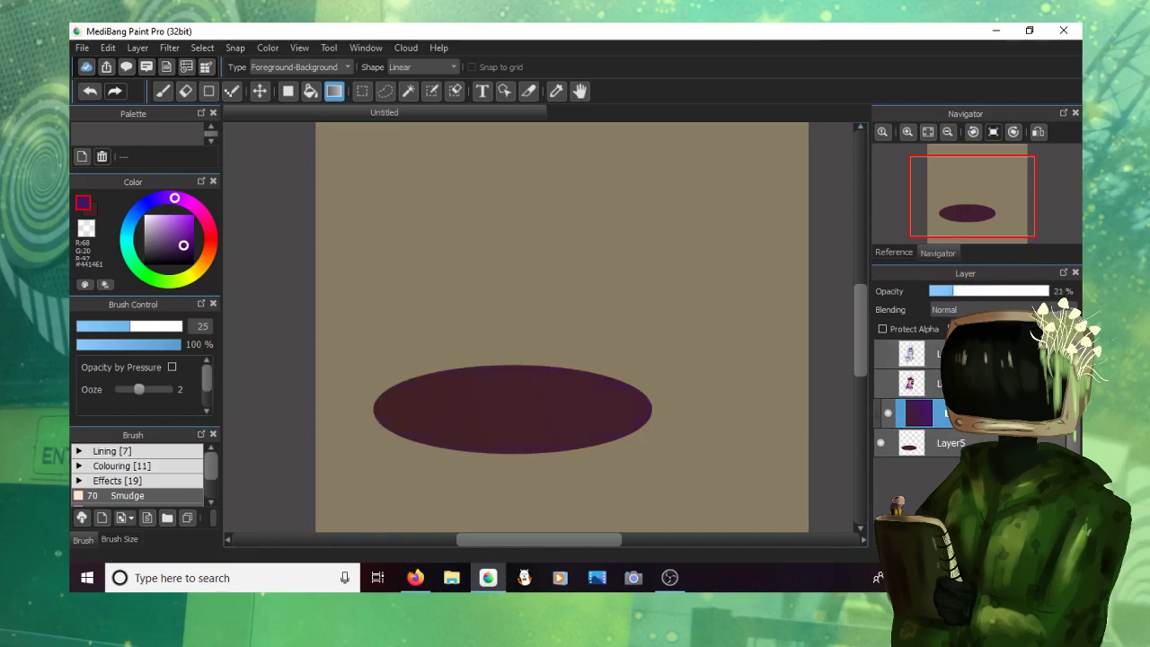
{"action": "left_click", "coordinate": [1013, 291]}
{"action": "left_click", "coordinate": [1012, 537]}
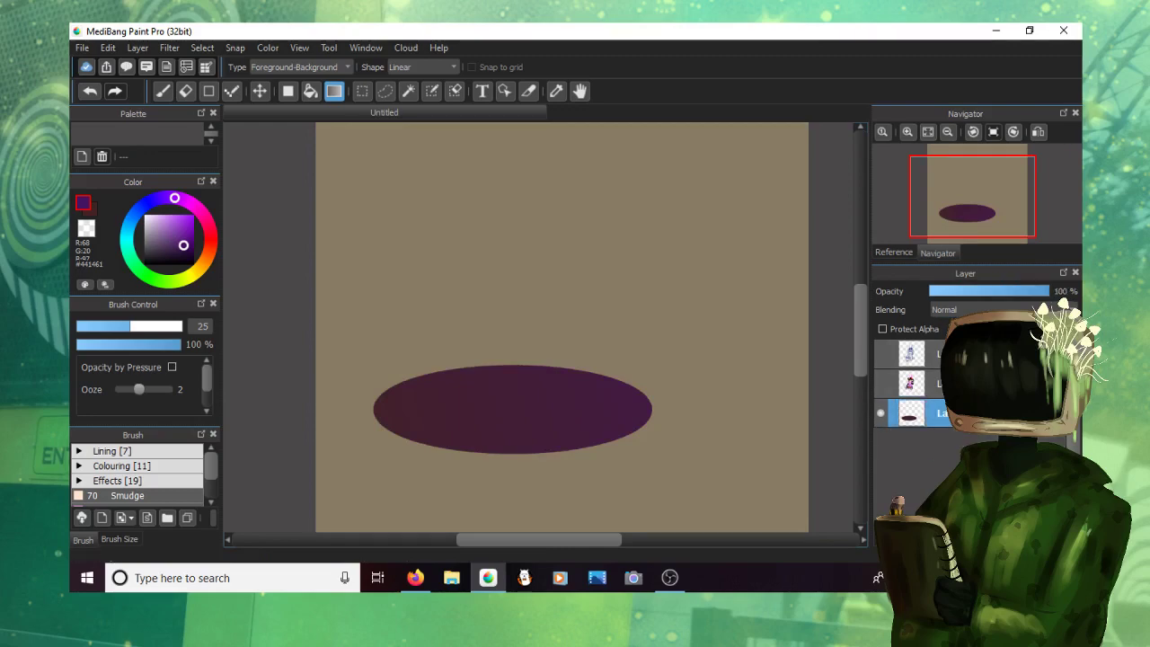
{"action": "left_click", "coordinate": [880, 383]}
{"action": "scroll", "coordinate": [683, 335], "scroll_direction": "down", "scroll_amount": 2}
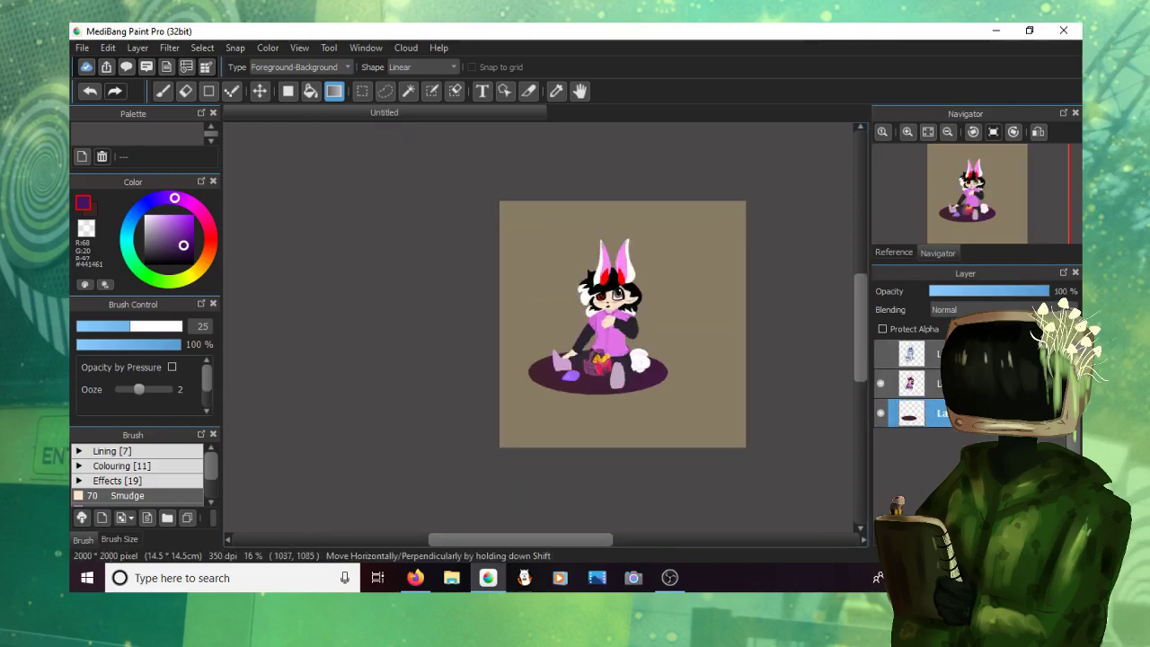
{"action": "key", "text": "ctrl+t"}
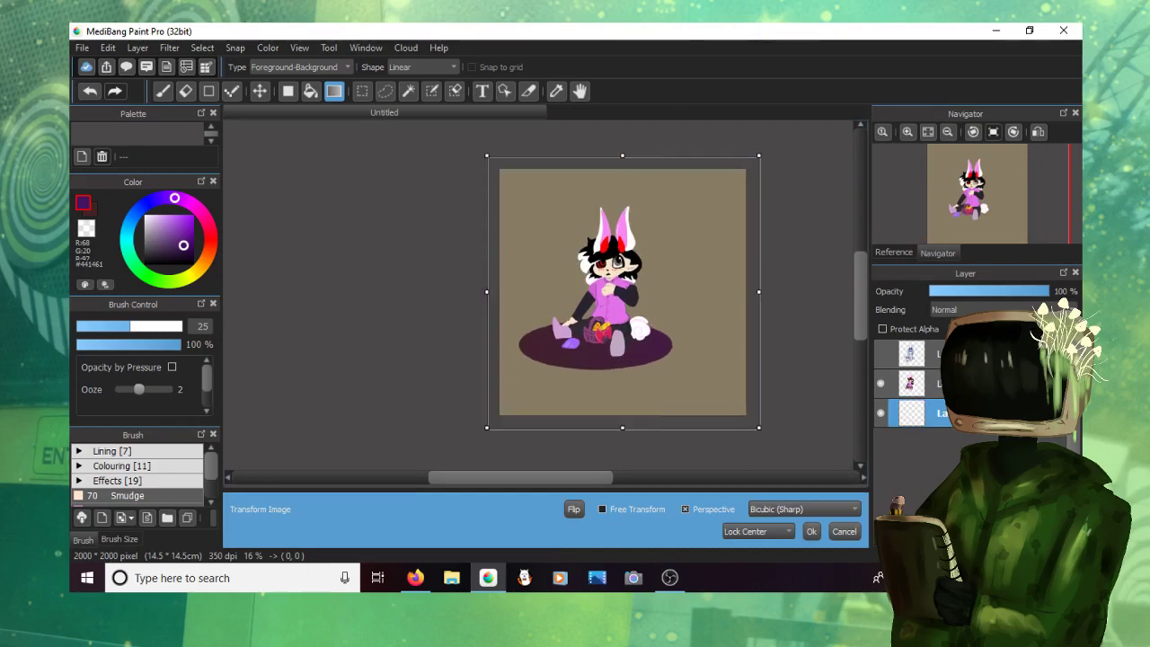
{"action": "left_click_drag", "start_coordinate": [759, 429], "coordinate": [781, 450]}
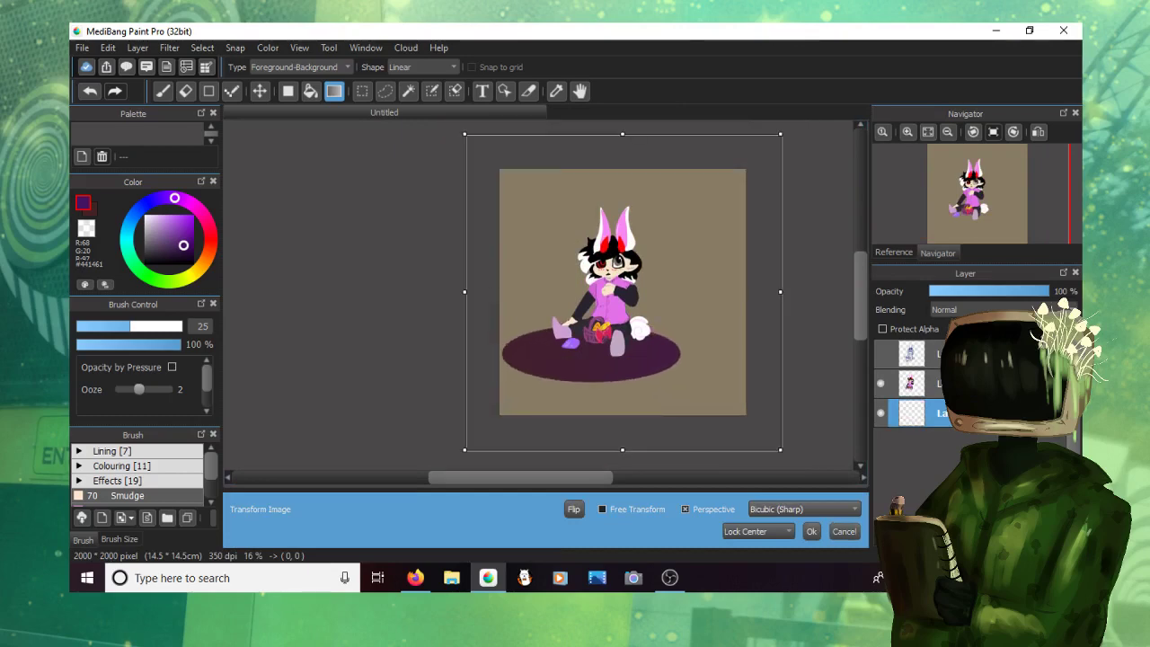
{"action": "left_click", "coordinate": [844, 530]}
Step: Merge the character layer down into the ground ellipse layer
{"action": "left_click", "coordinate": [934, 383]}
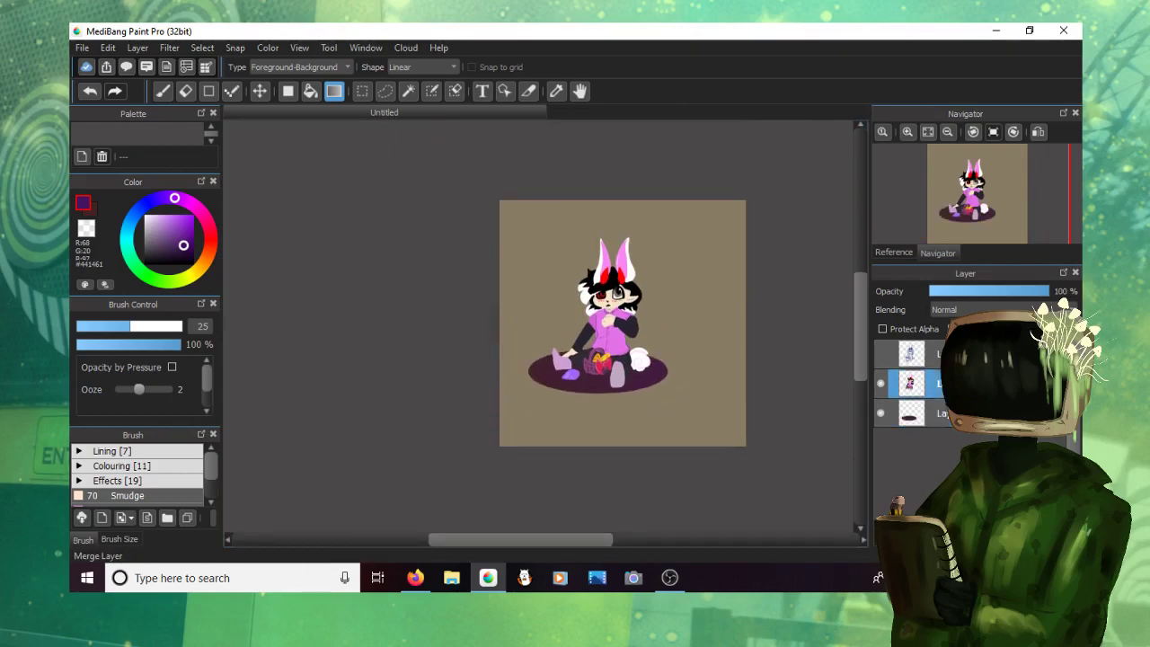
{"action": "left_click", "coordinate": [1007, 537]}
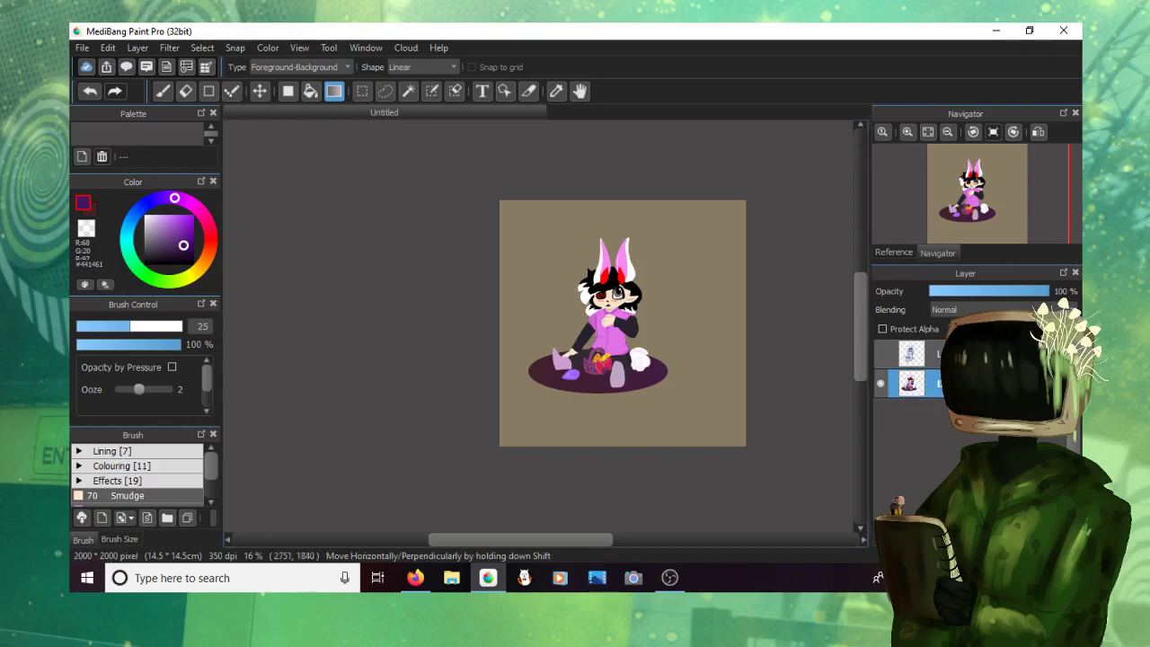
Step: Undo the layer merge and reduce the opacity of the ground ellipse layer beneath the character
{"action": "key", "text": "ctrl+z"}
{"action": "left_click", "coordinate": [968, 291]}
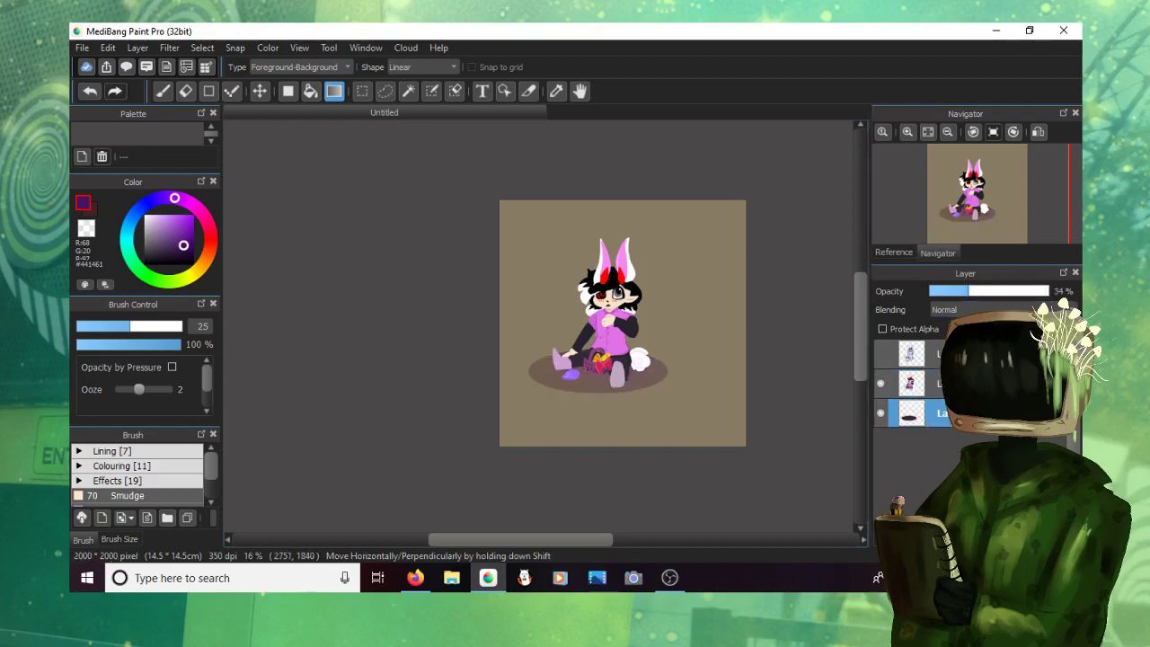
{"action": "left_click", "coordinate": [999, 291]}
{"action": "left_click", "coordinate": [986, 384]}
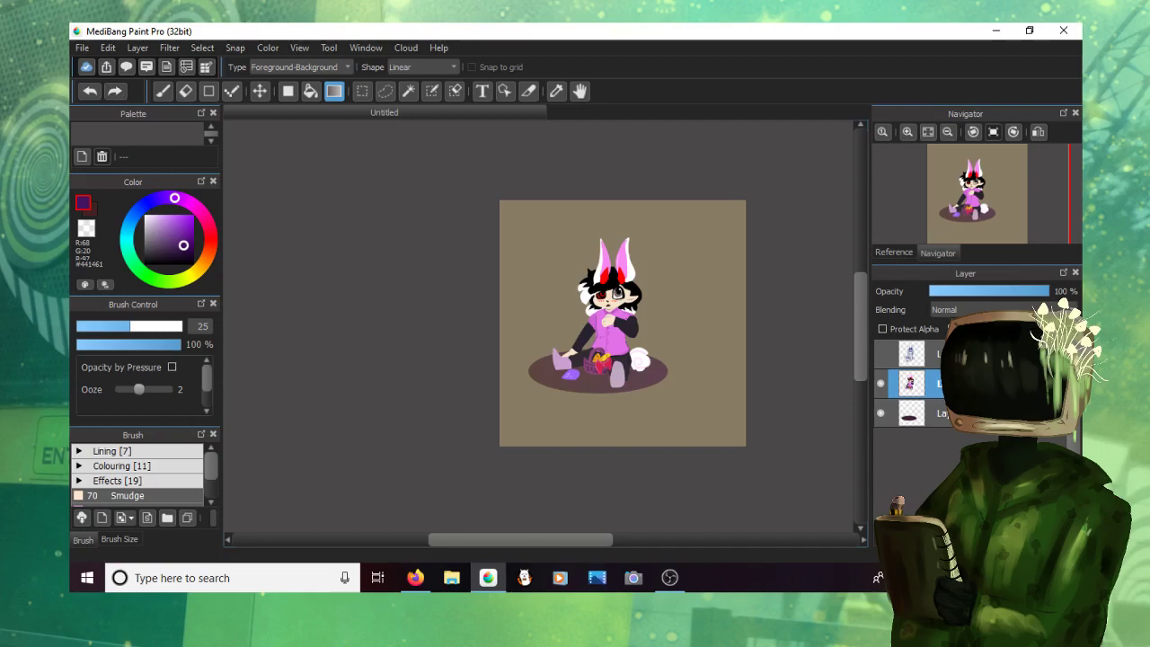
Step: Make the ellipse's reduced opacity permanent at 100 % layer opacity, and merge the character layer down into it
{"action": "left_click", "coordinate": [115, 91]}
{"action": "left_click", "coordinate": [115, 91]}
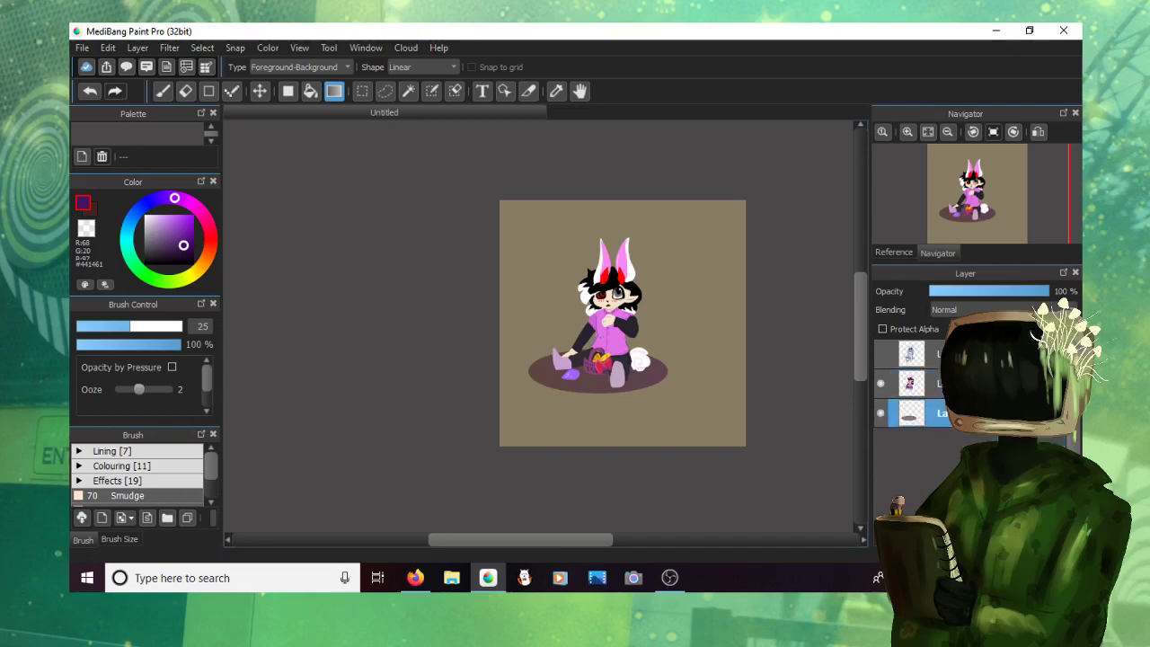
{"action": "left_click", "coordinate": [970, 384]}
{"action": "key", "text": "ctrl+e"}
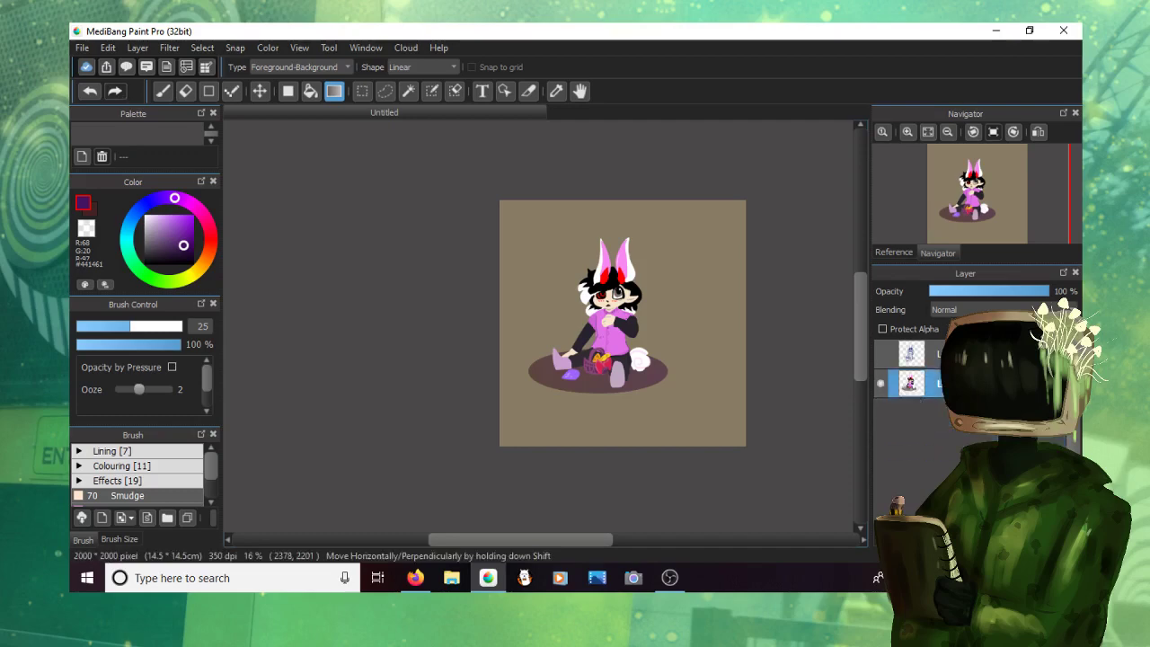
Step: Enlarge the merged character and ground ellipse to nearly fill the canvas, centre them, and apply the transform
{"action": "key", "text": "ctrl+t"}
{"action": "left_click_drag", "start_coordinate": [668, 364], "coordinate": [709, 410]}
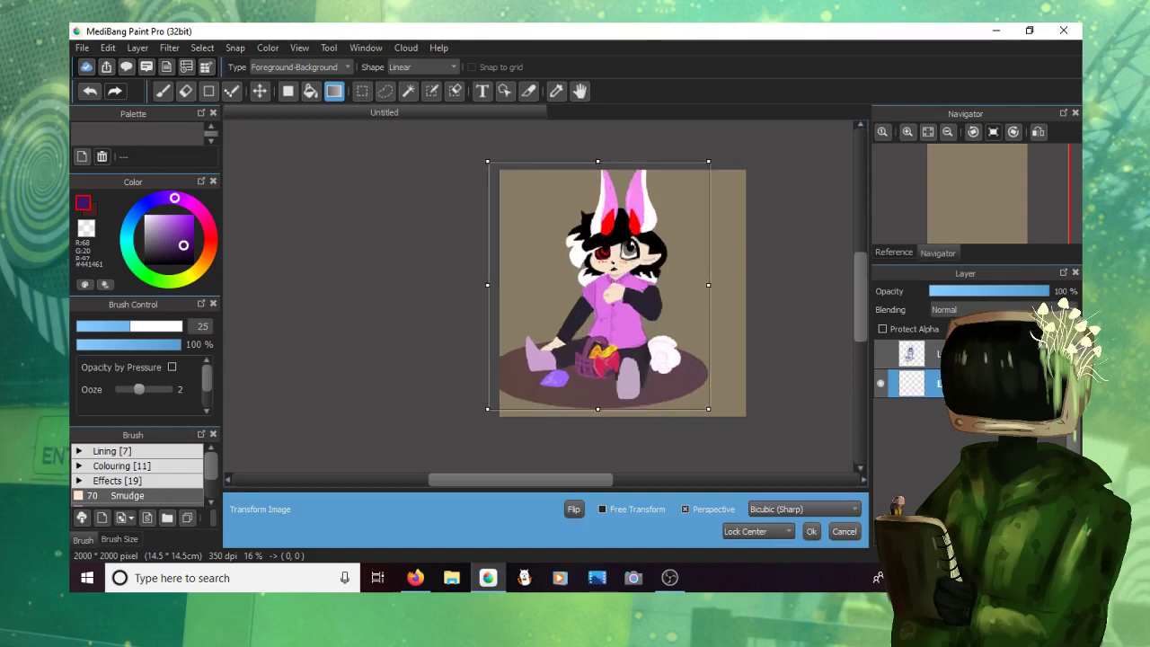
{"action": "left_click_drag", "start_coordinate": [598, 286], "coordinate": [629, 291]}
{"action": "left_click_drag", "start_coordinate": [739, 415], "coordinate": [728, 403]}
{"action": "left_click_drag", "start_coordinate": [629, 290], "coordinate": [609, 282]}
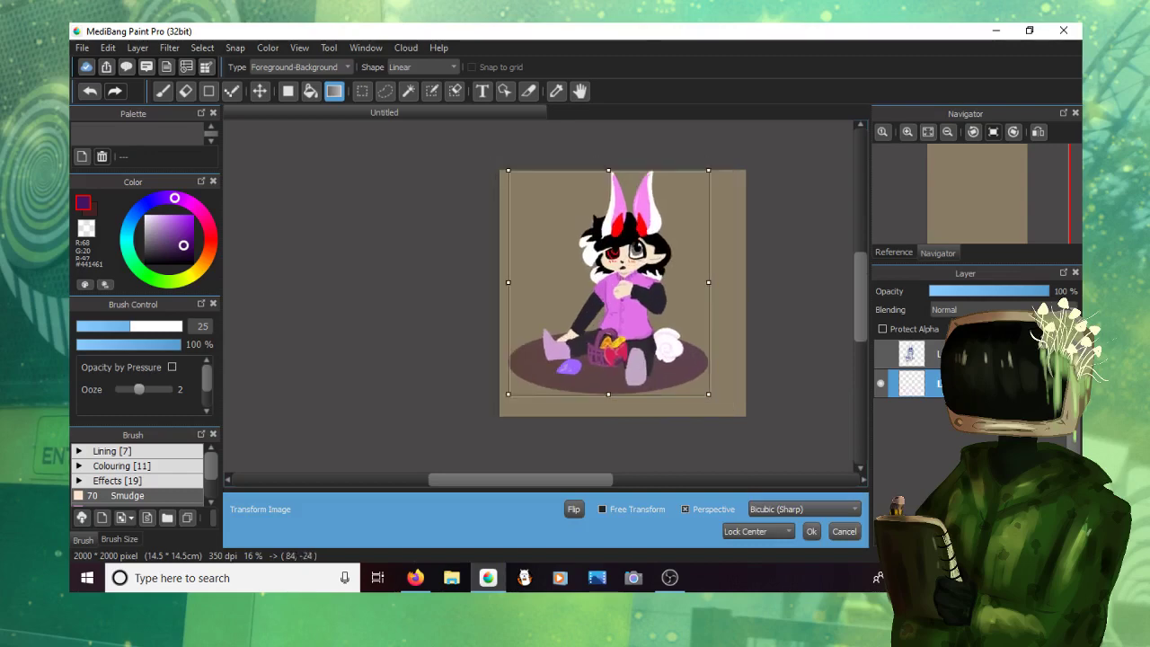
{"action": "left_click_drag", "start_coordinate": [709, 394], "coordinate": [715, 401]}
{"action": "left_click_drag", "start_coordinate": [609, 282], "coordinate": [619, 291]}
{"action": "left_click", "coordinate": [811, 531]}
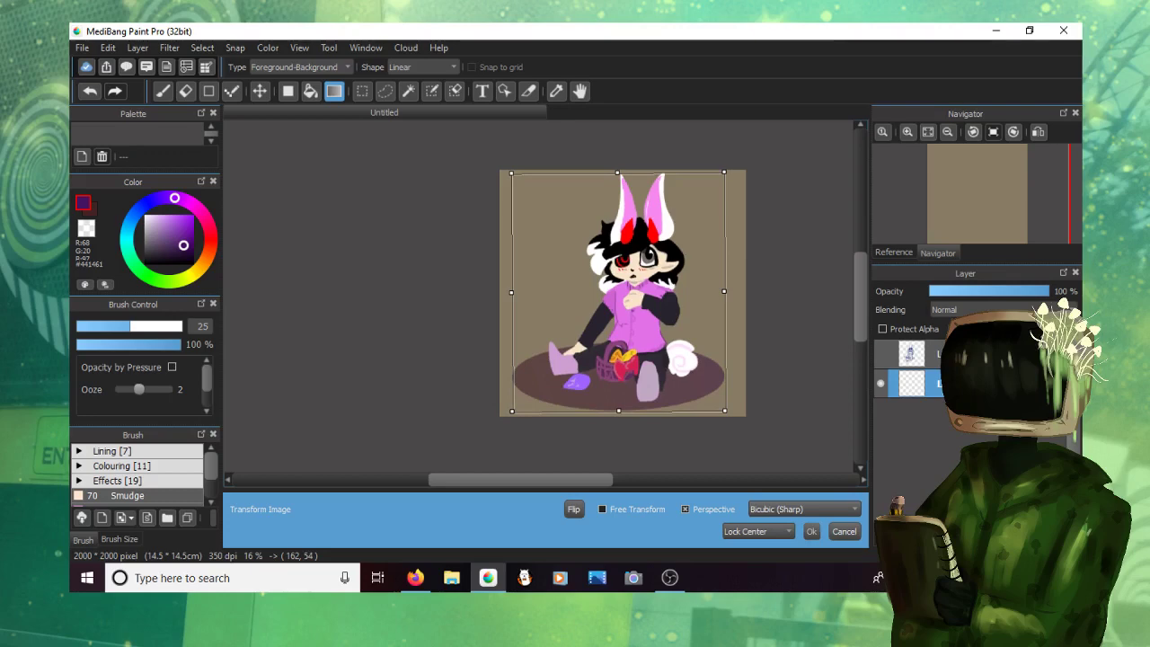
{"action": "key", "text": "Return"}
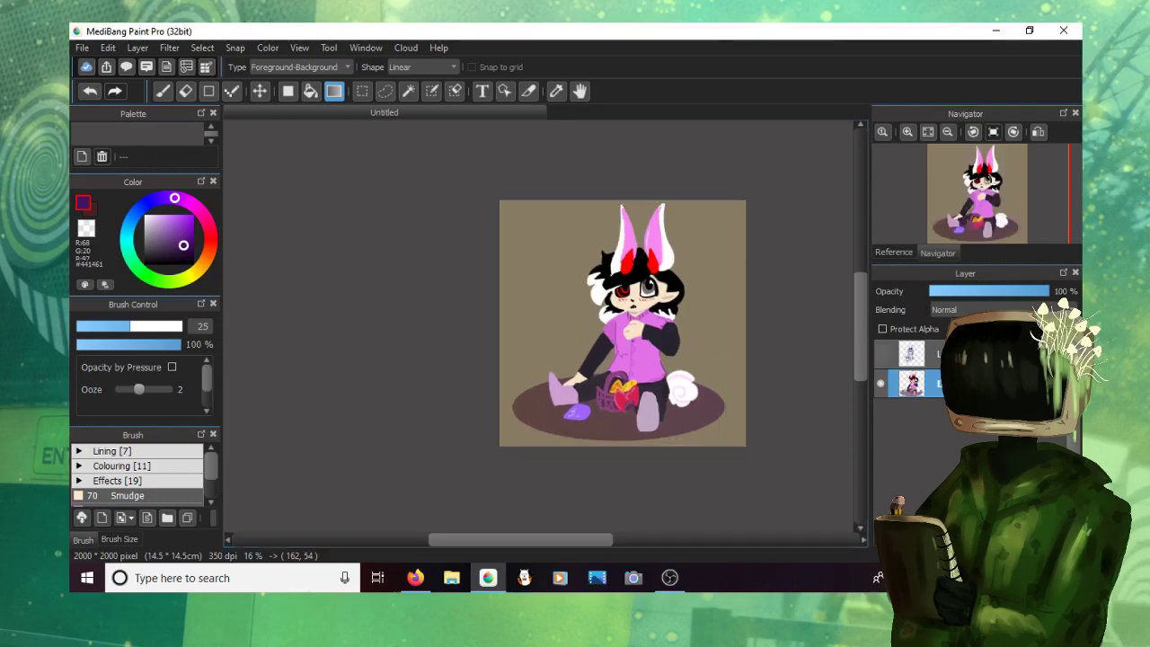
Step: Merge the hidden sketch layer down into the artwork and add a new empty layer beneath it
{"action": "left_click", "coordinate": [950, 354]}
{"action": "key", "text": "ctrl+e"}
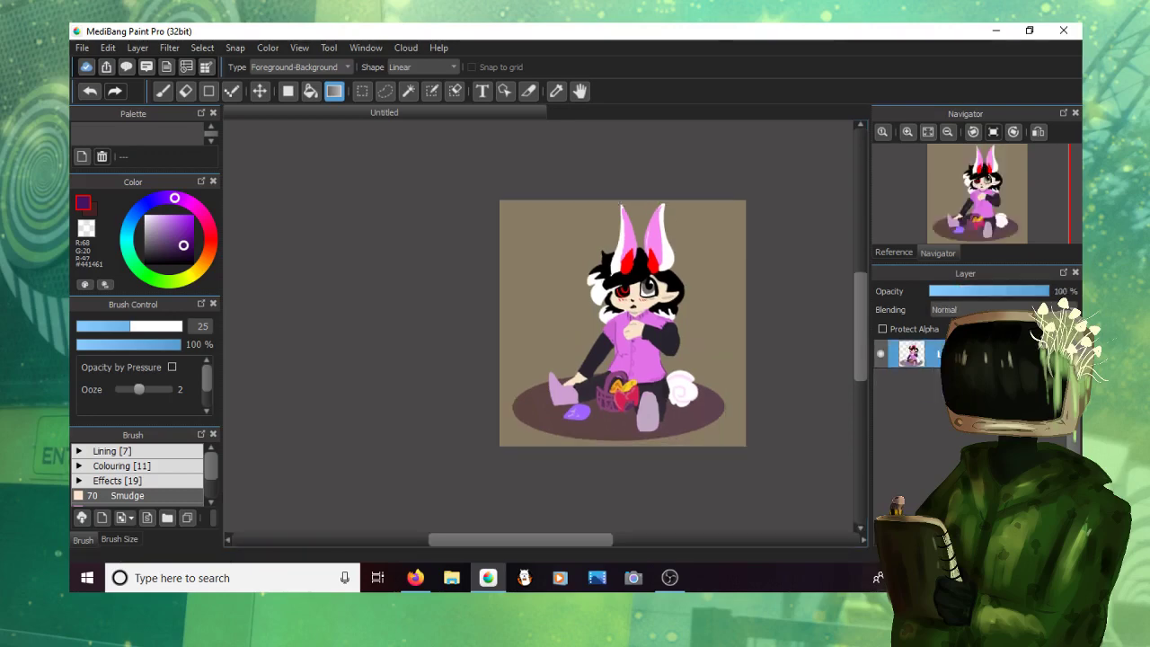
{"action": "left_click", "coordinate": [883, 536]}
{"action": "left_click_drag", "start_coordinate": [916, 354], "coordinate": [916, 386]}
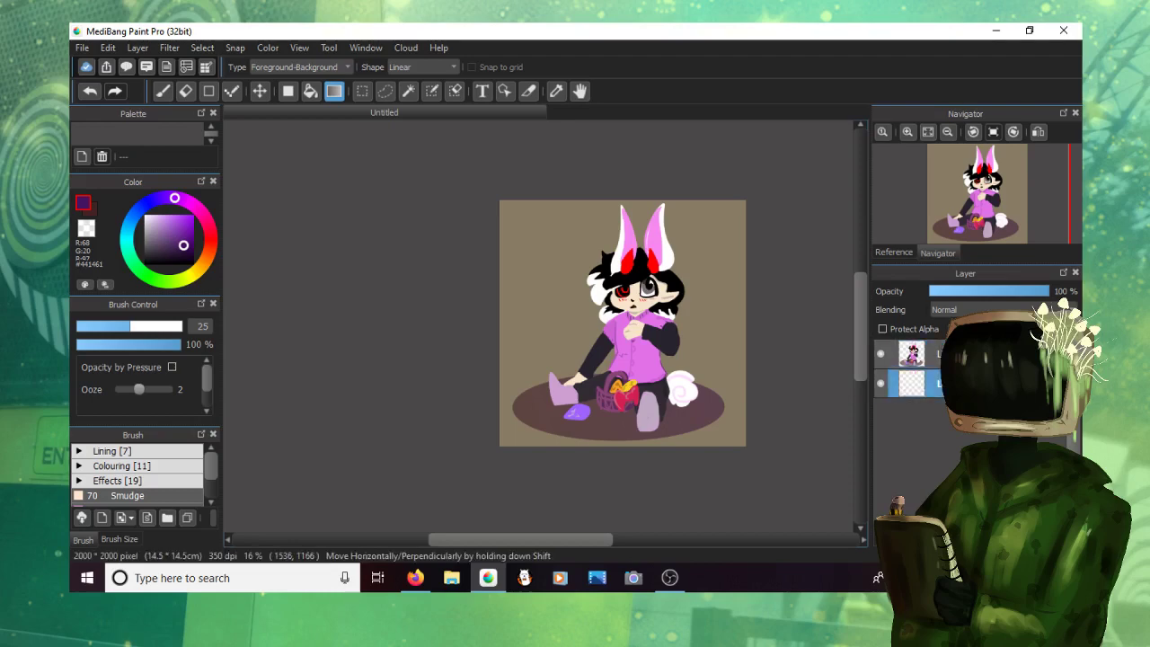
Step: Draw a light green #99FFA7 rectangle behind the character, leaving a narrow margin along the canvas edges
{"action": "left_click", "coordinate": [287, 90]}
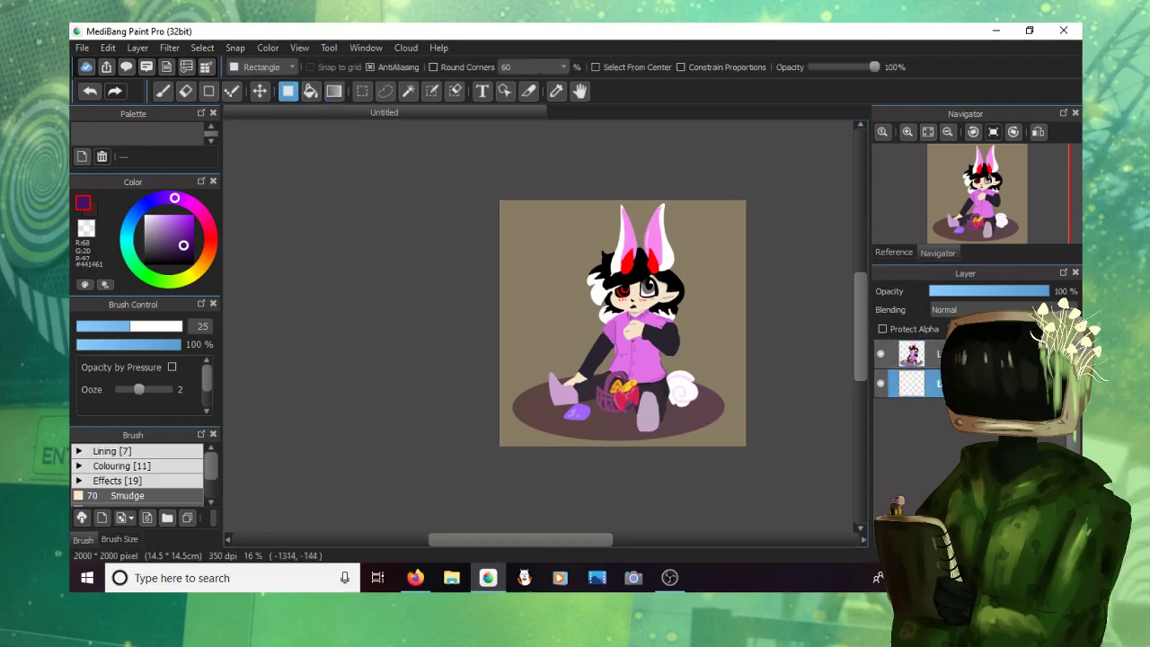
{"action": "left_click", "coordinate": [264, 67]}
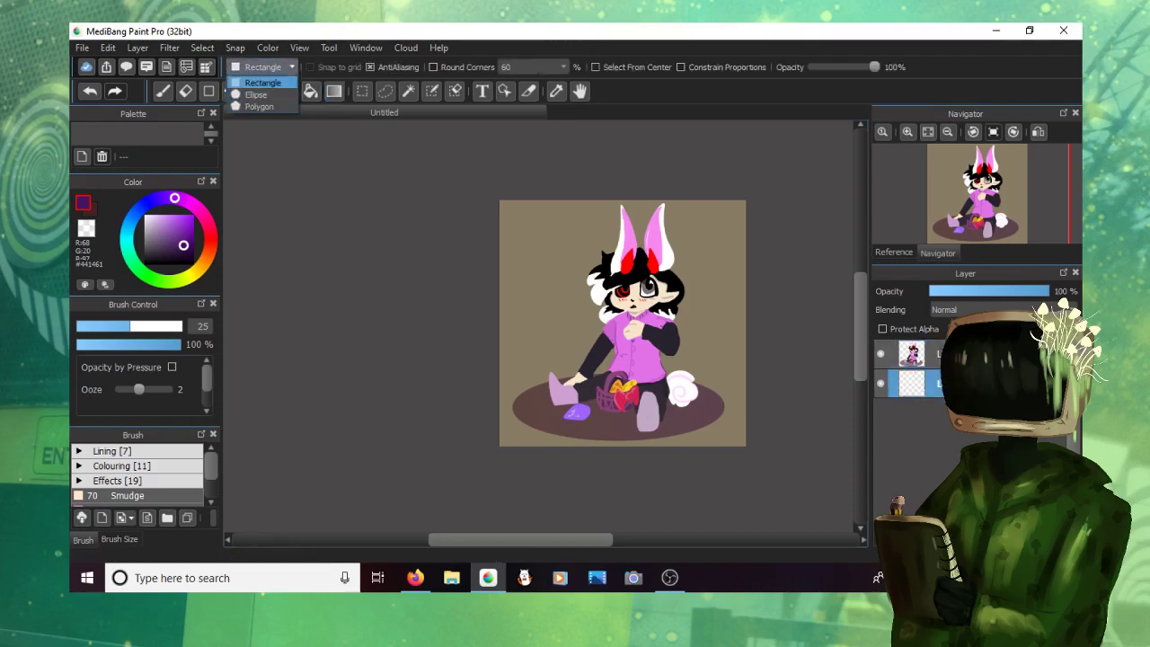
{"action": "left_click", "coordinate": [263, 83]}
{"action": "left_click", "coordinate": [158, 215]}
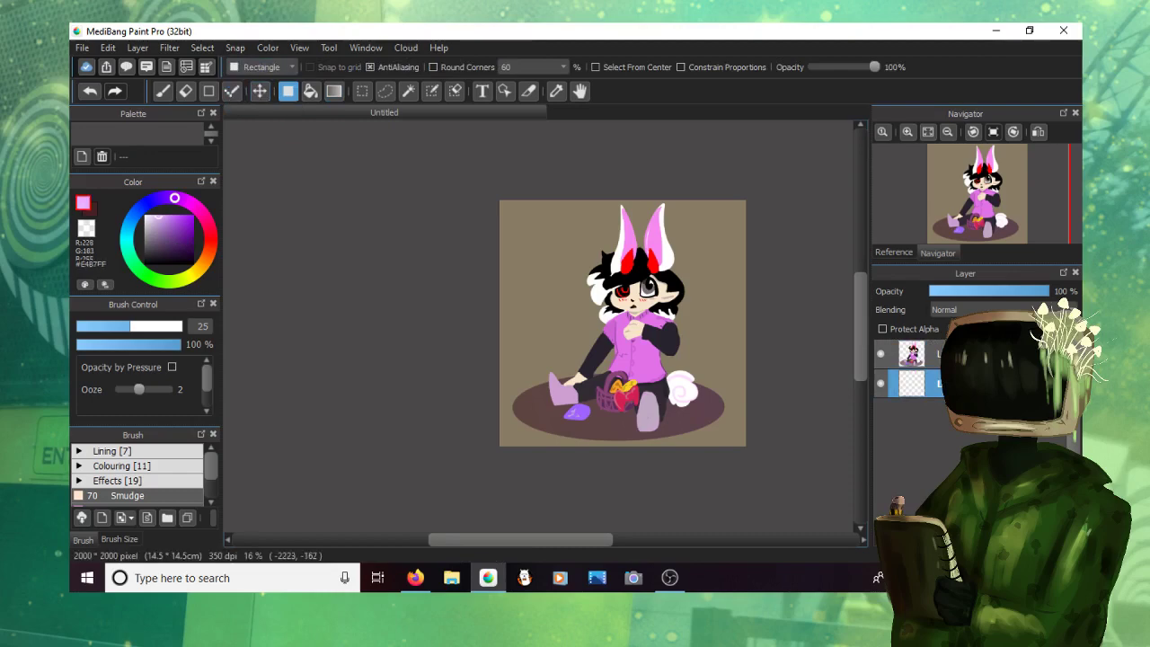
{"action": "left_click", "coordinate": [142, 271]}
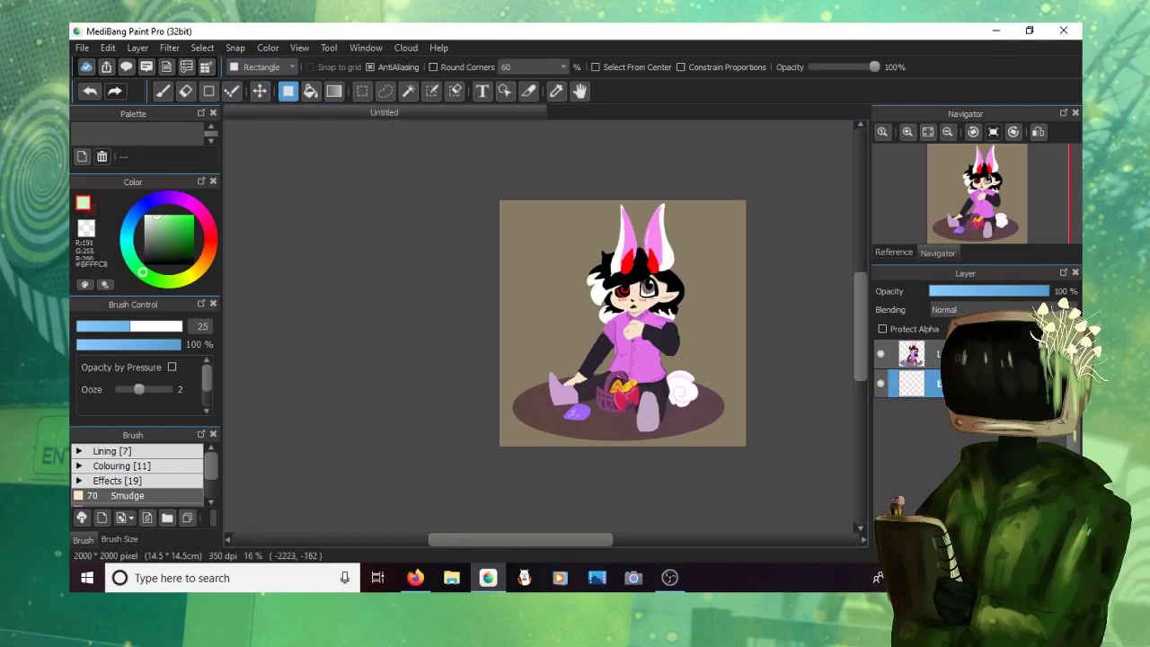
{"action": "left_click", "coordinate": [164, 216]}
{"action": "left_click_drag", "start_coordinate": [512, 209], "coordinate": [737, 440]}
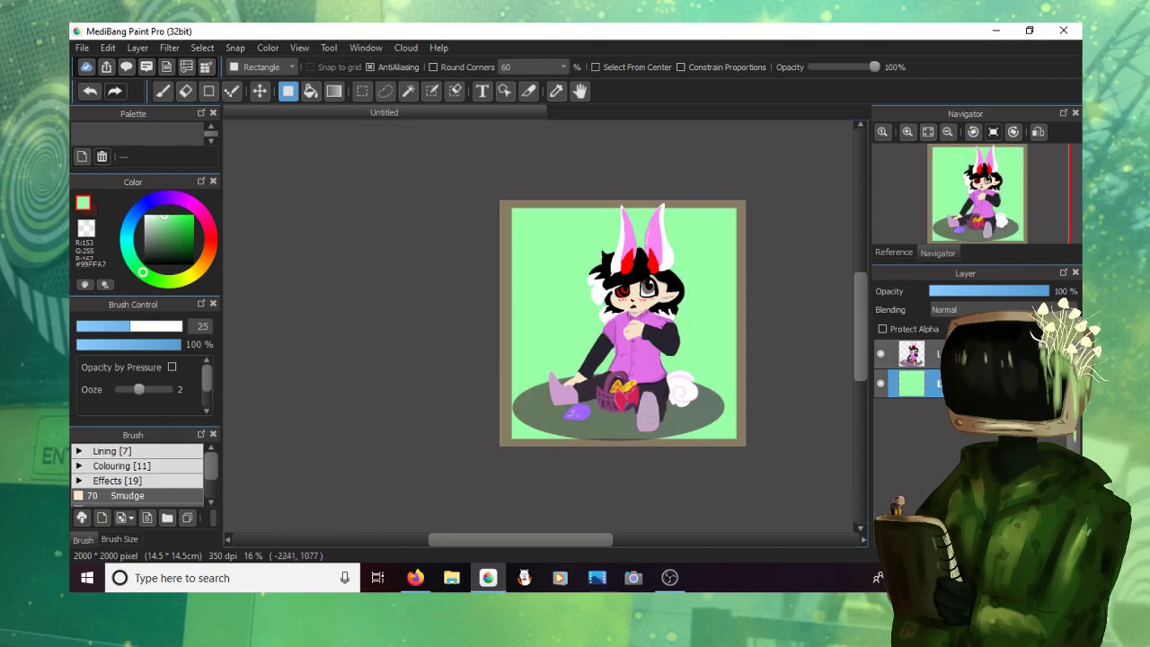
Step: Try to fill the background rectangle with dark green #1D271E, and undo the fill
{"action": "left_click", "coordinate": [156, 216]}
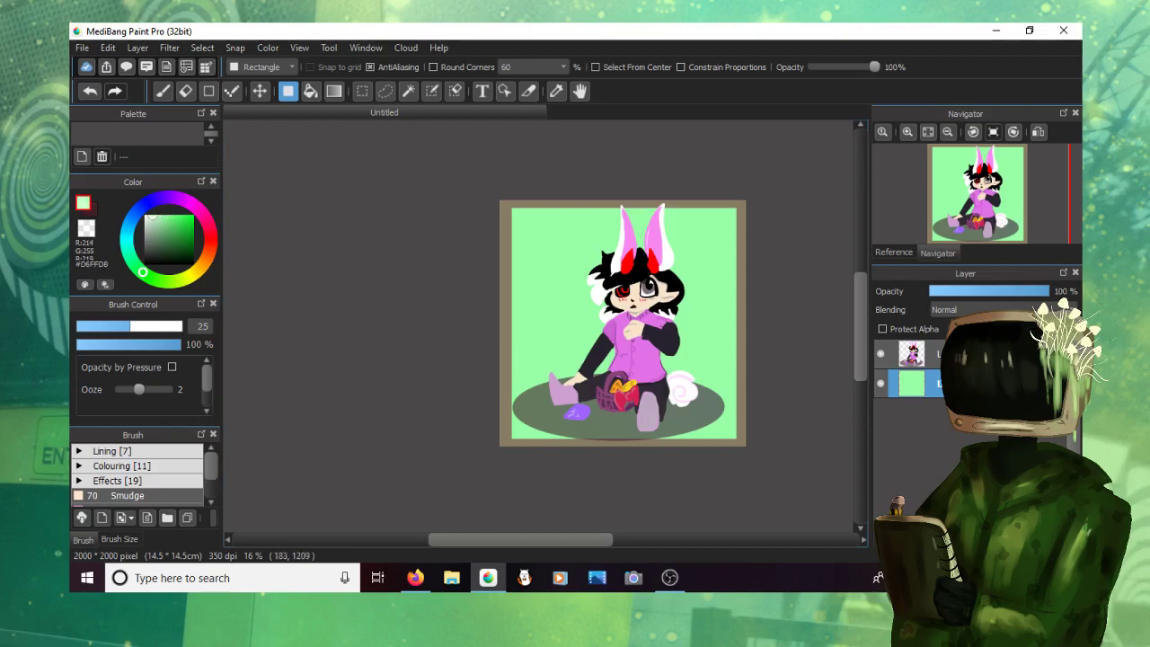
{"action": "left_click_drag", "start_coordinate": [153, 214], "coordinate": [156, 255]}
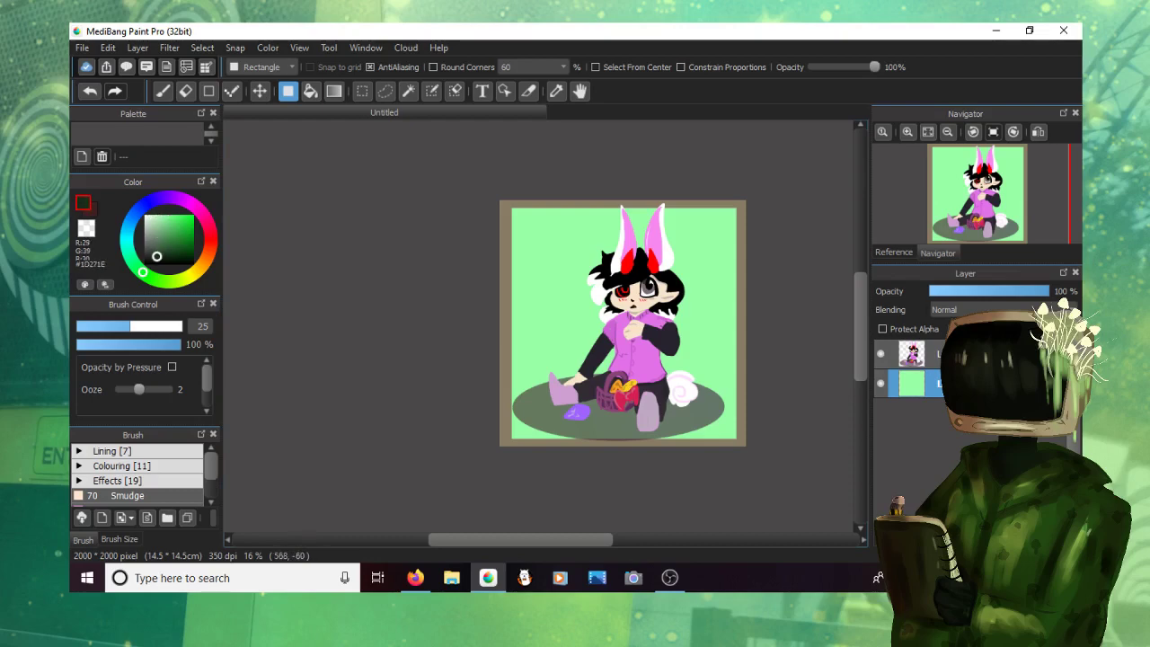
{"action": "left_click", "coordinate": [333, 91]}
{"action": "left_click", "coordinate": [310, 91]}
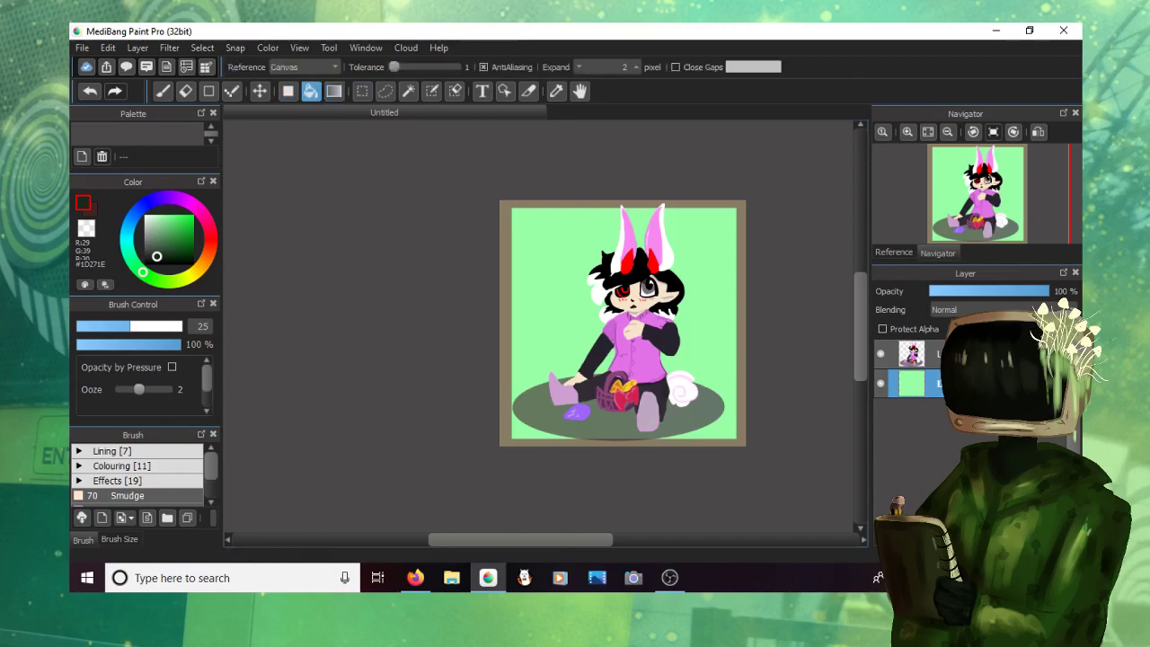
{"action": "left_click", "coordinate": [701, 265]}
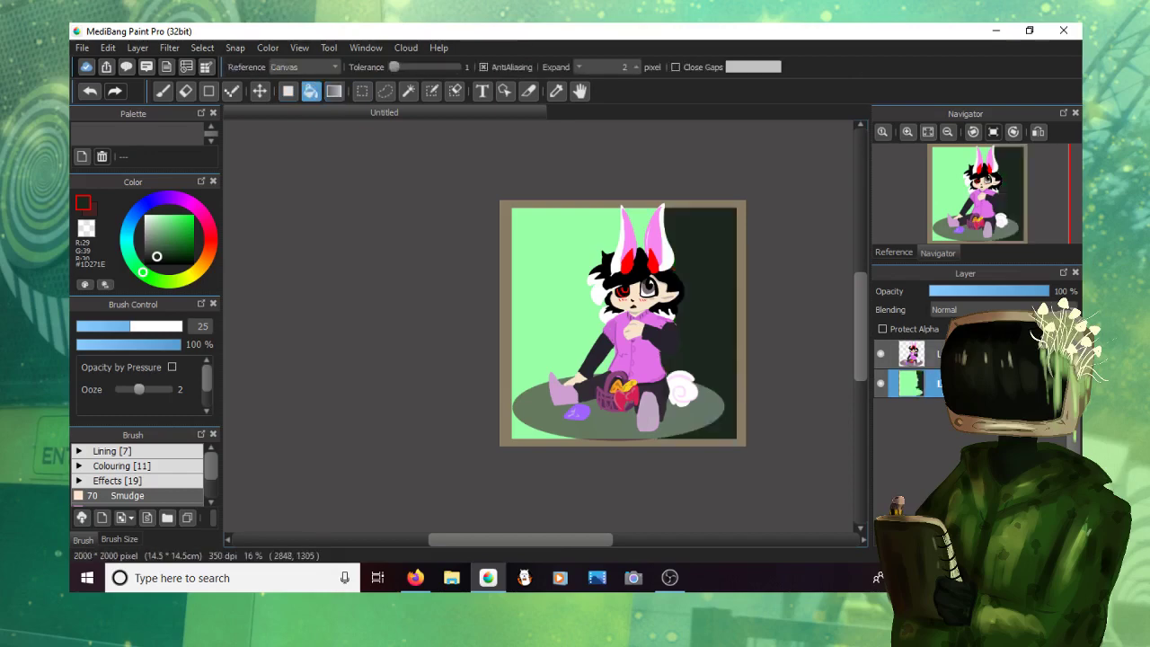
{"action": "key", "text": "ctrl+z"}
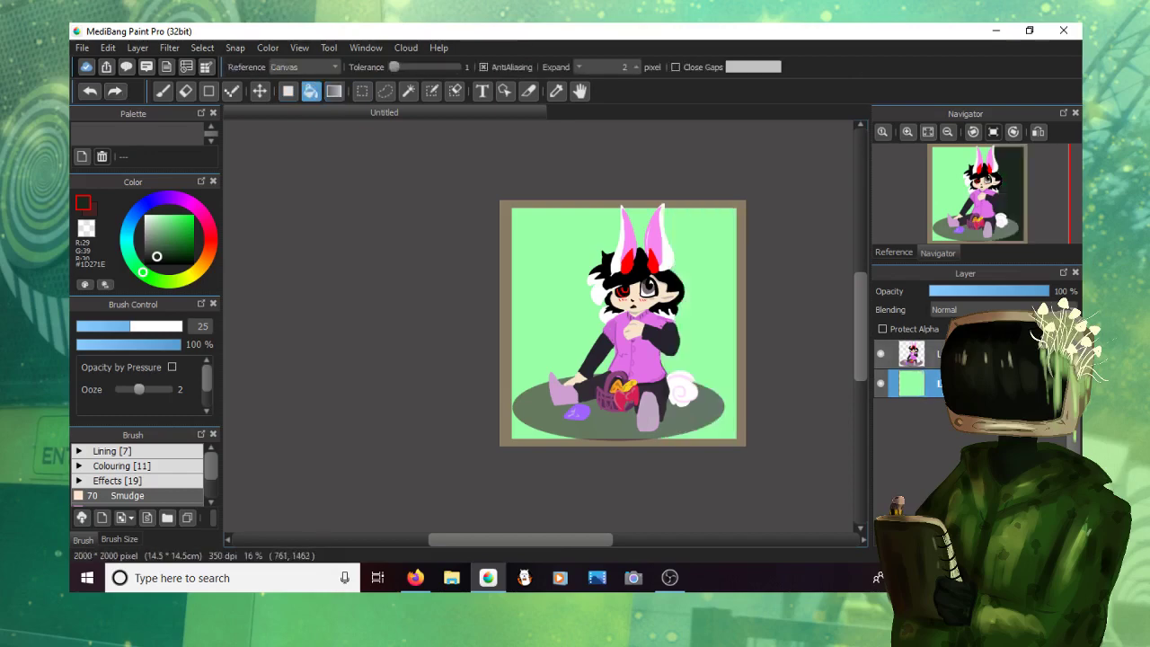
Step: Undo the light green background rectangle so the background layer is empty
{"action": "key", "text": "ctrl+z"}
{"action": "key", "text": "ctrl+y"}
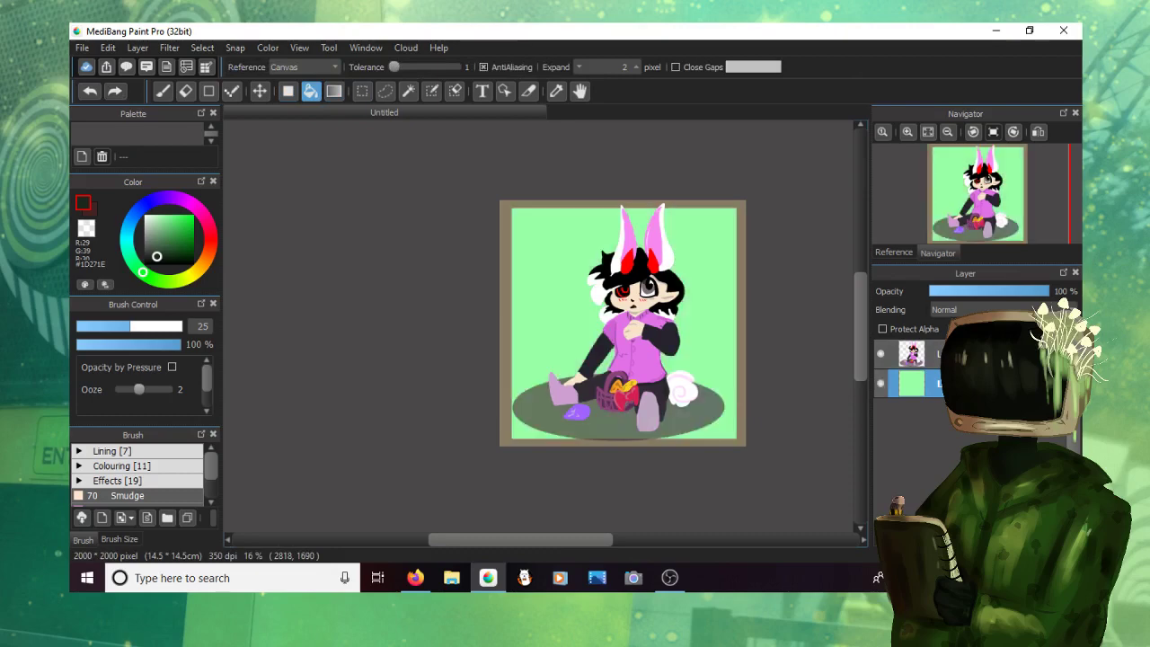
{"action": "key", "text": "ctrl+z"}
{"action": "key", "text": "ctrl+y"}
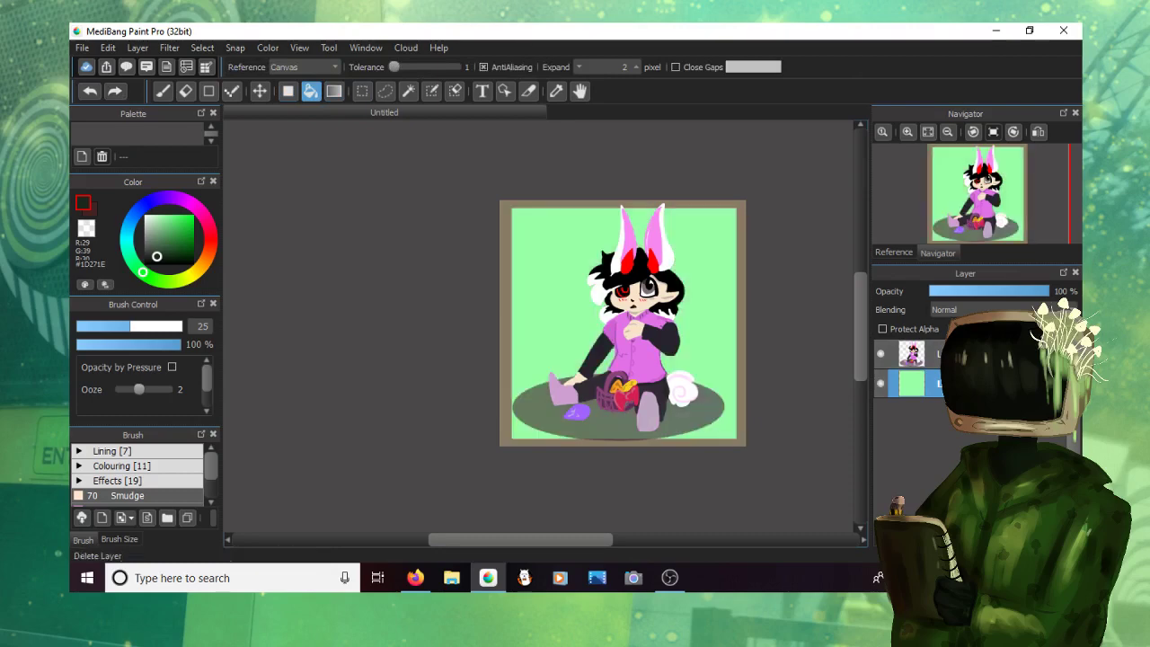
{"action": "key", "text": "ctrl+z"}
{"action": "key", "text": "ctrl+y"}
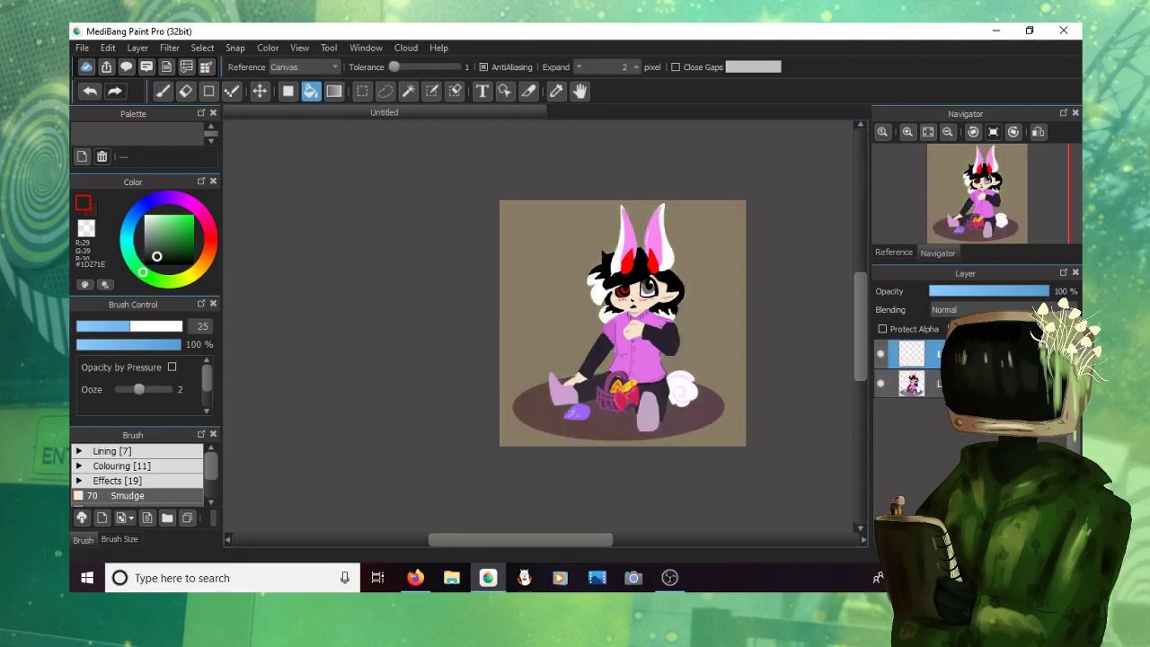
Step: Move the empty layer beneath the character and choose a muted green background colour and blue #547D8C foreground colour
{"action": "left_click_drag", "start_coordinate": [912, 354], "coordinate": [911, 393]}
{"action": "left_click", "coordinate": [167, 232]}
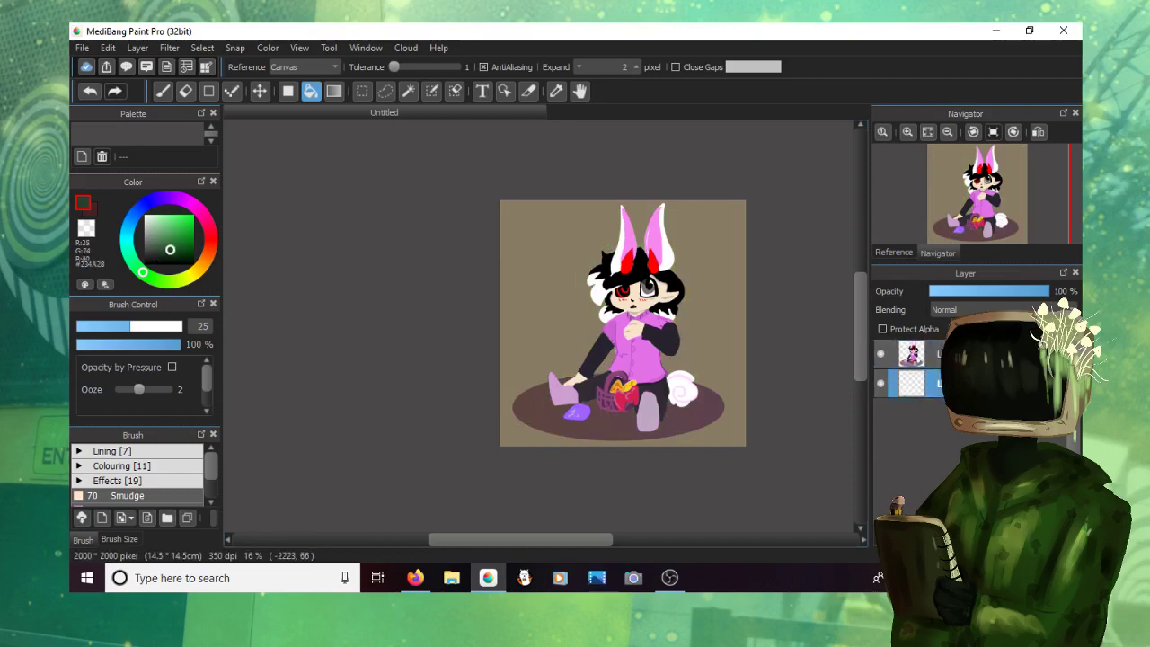
{"action": "mouse_move", "coordinate": [167, 232]}
{"action": "left_mouse_down"}
{"action": "mouse_move", "coordinate": [176, 221]}
{"action": "mouse_move", "coordinate": [158, 233]}
{"action": "mouse_move", "coordinate": [176, 251]}
{"action": "mouse_move", "coordinate": [156, 241]}
{"action": "left_mouse_up"}
{"action": "left_click", "coordinate": [92, 209]}
{"action": "left_click", "coordinate": [128, 229]}
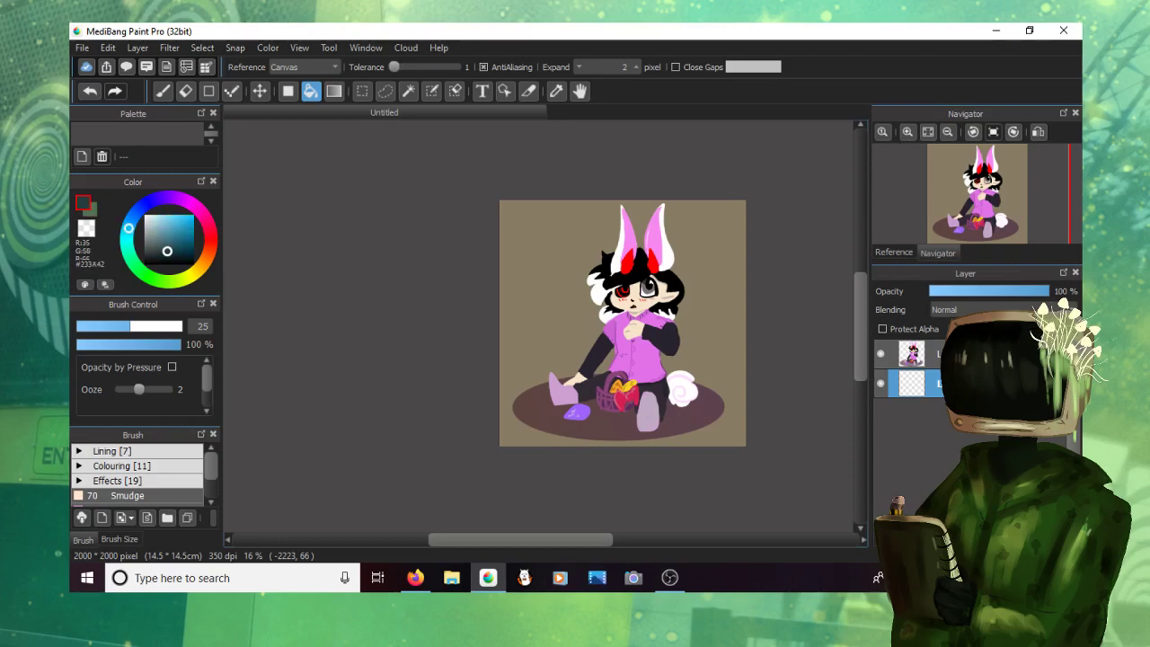
{"action": "left_click_drag", "start_coordinate": [172, 224], "coordinate": [164, 237]}
Step: Fill the background layer with a vertical linear gradient from blue #547D8C at the top to muted green at the bottom
{"action": "left_click", "coordinate": [334, 90]}
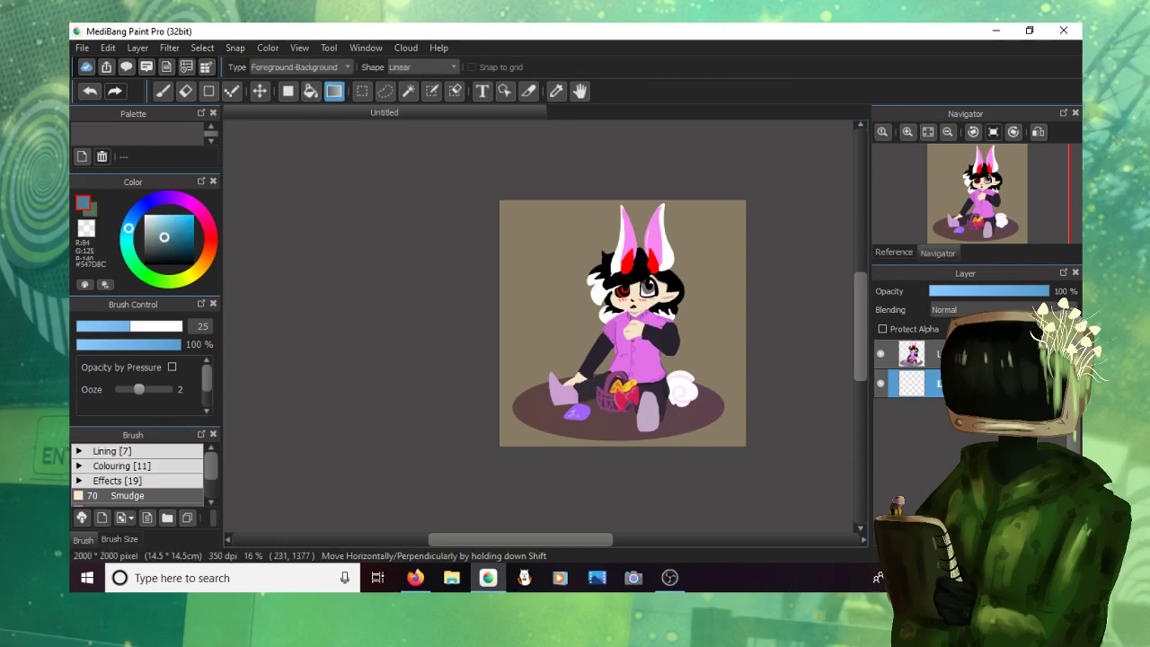
{"action": "left_click_drag", "start_coordinate": [583, 237], "coordinate": [572, 485]}
{"action": "left_click_drag", "start_coordinate": [627, 192], "coordinate": [630, 379]}
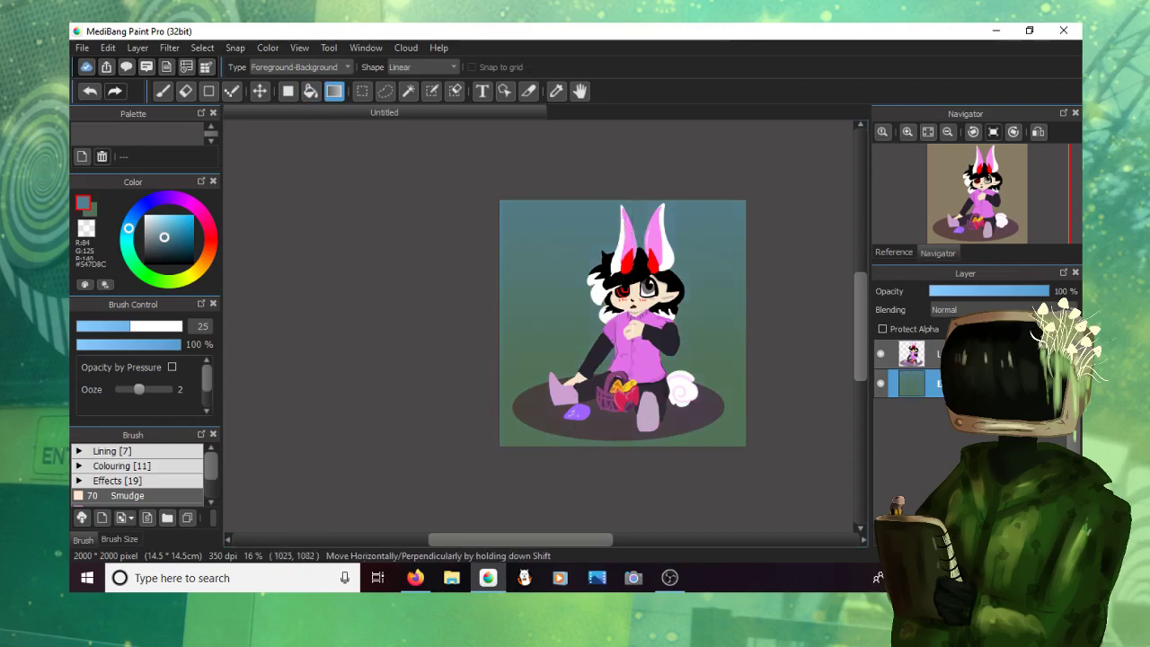
{"action": "left_click_drag", "start_coordinate": [640, 172], "coordinate": [634, 404]}
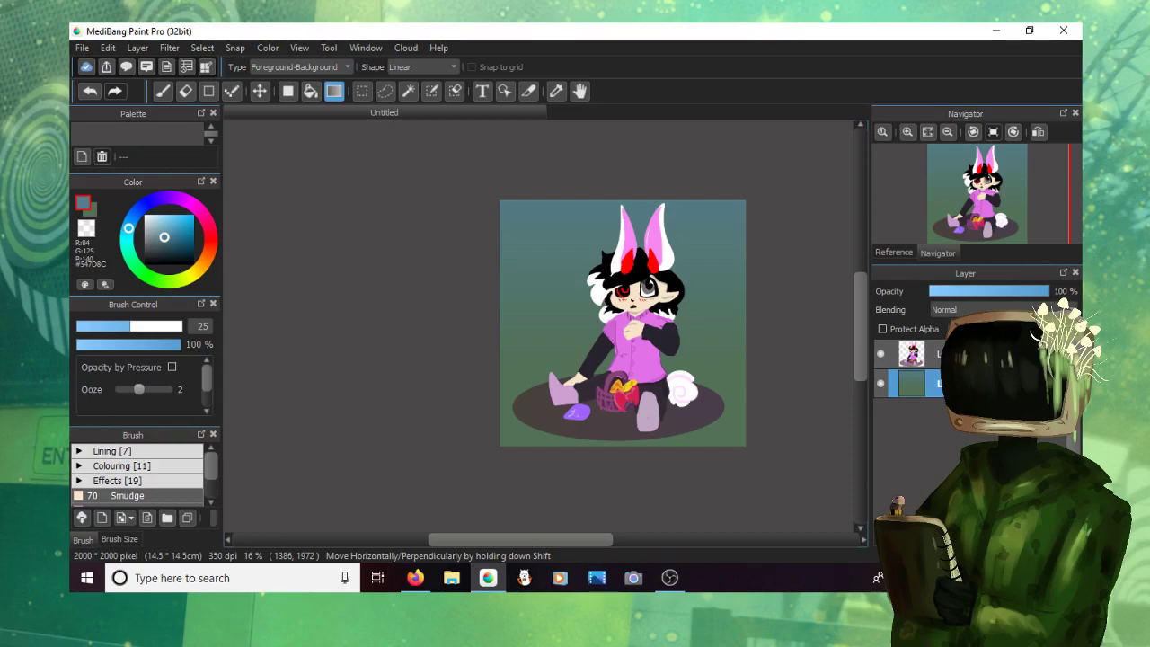
Step: Switch to OBS
{"action": "left_click", "coordinate": [669, 577]}
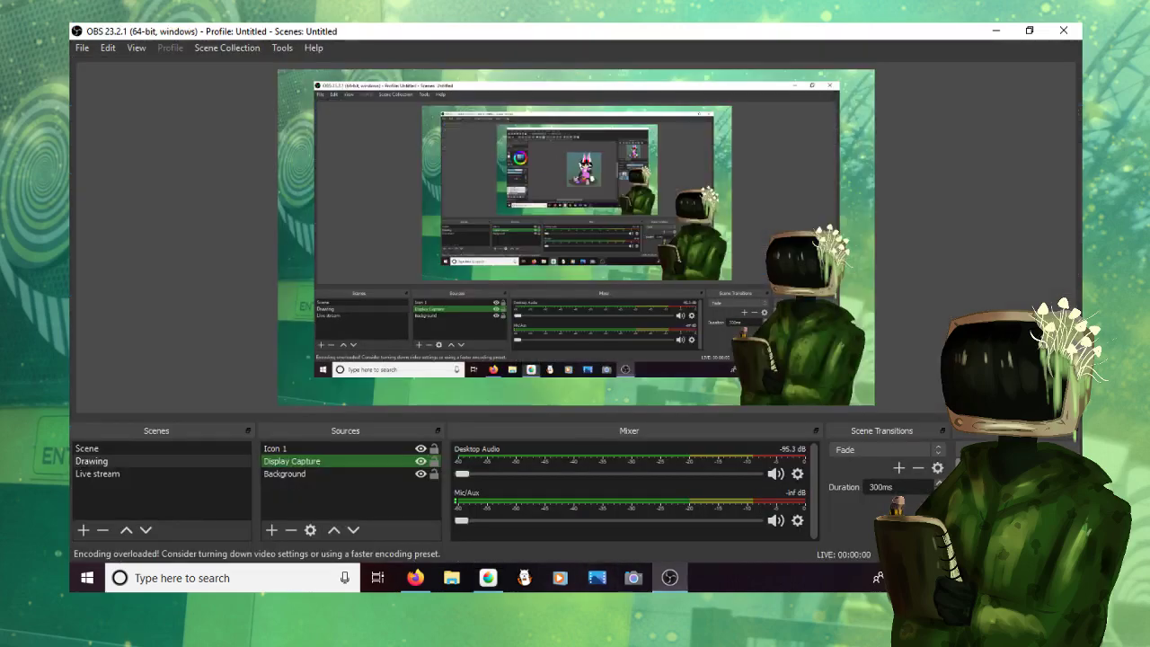